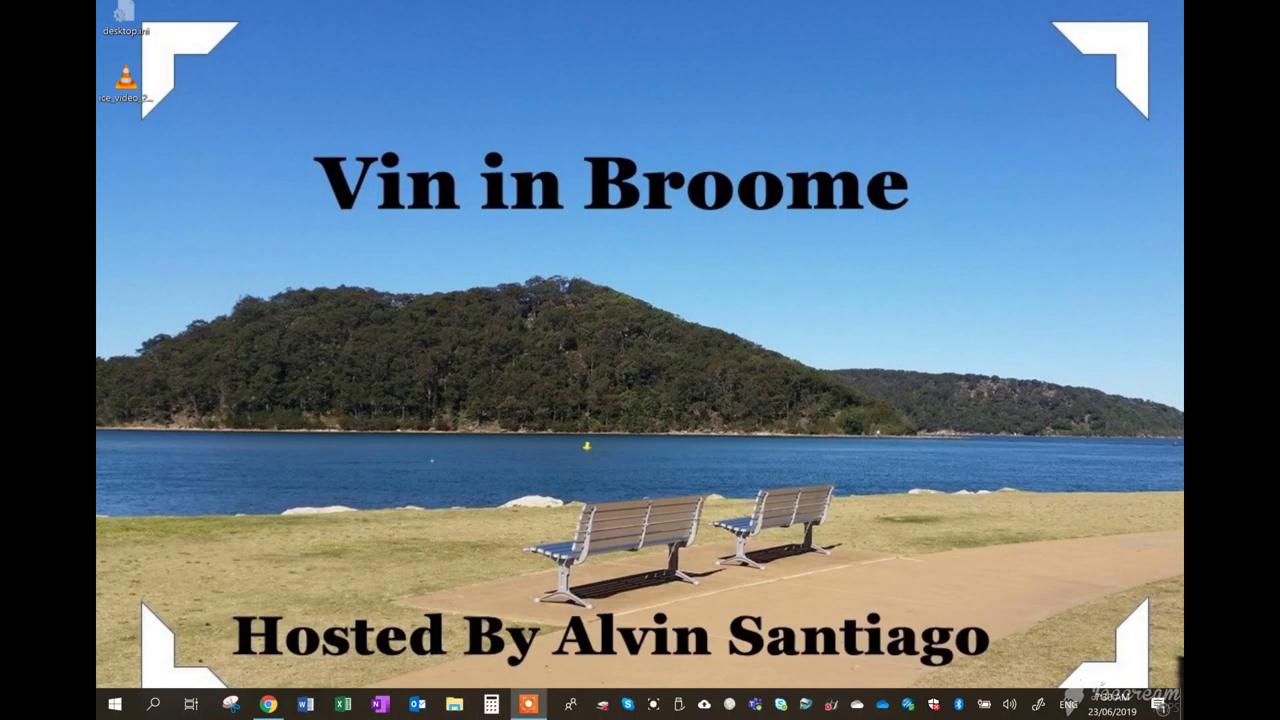
Review the Shotcut app listing in the Microsoft Store search results, then open Windows search
{"action": "left_click", "coordinate": [267, 707]}
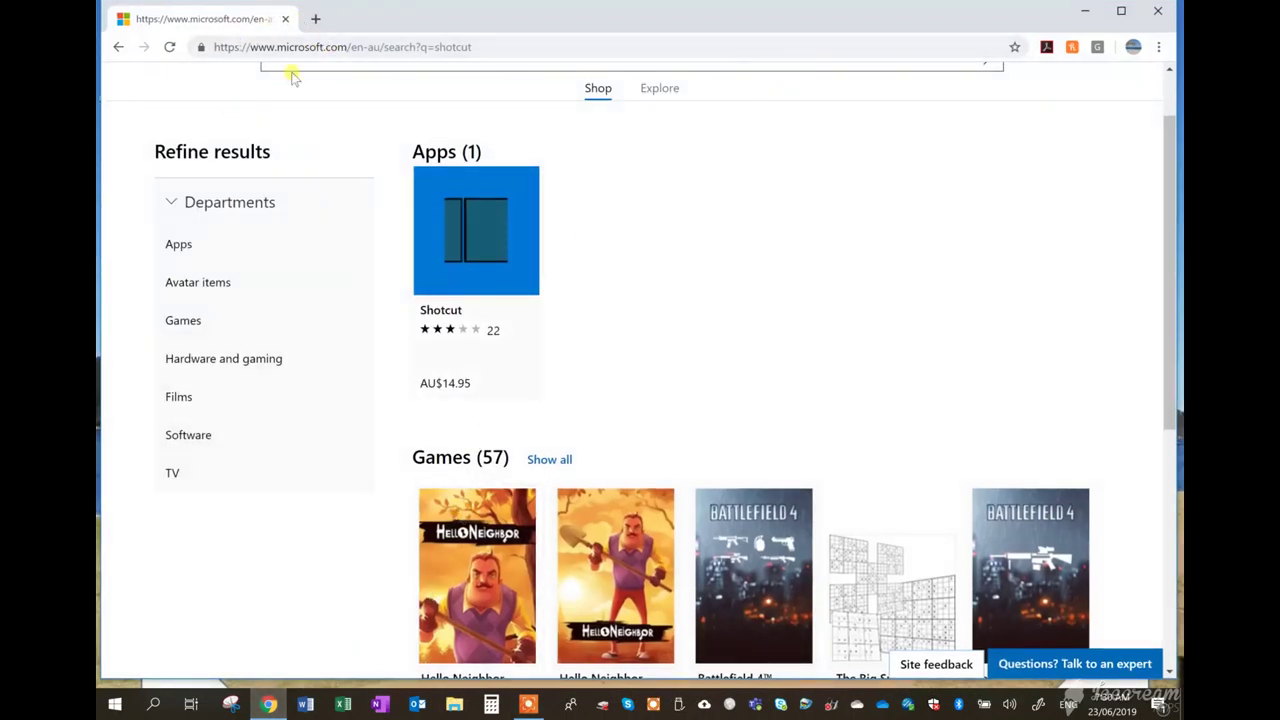
{"action": "scroll", "coordinate": [668, 131], "scroll_direction": "up", "scroll_amount": 1}
{"action": "left_click", "coordinate": [424, 145]}
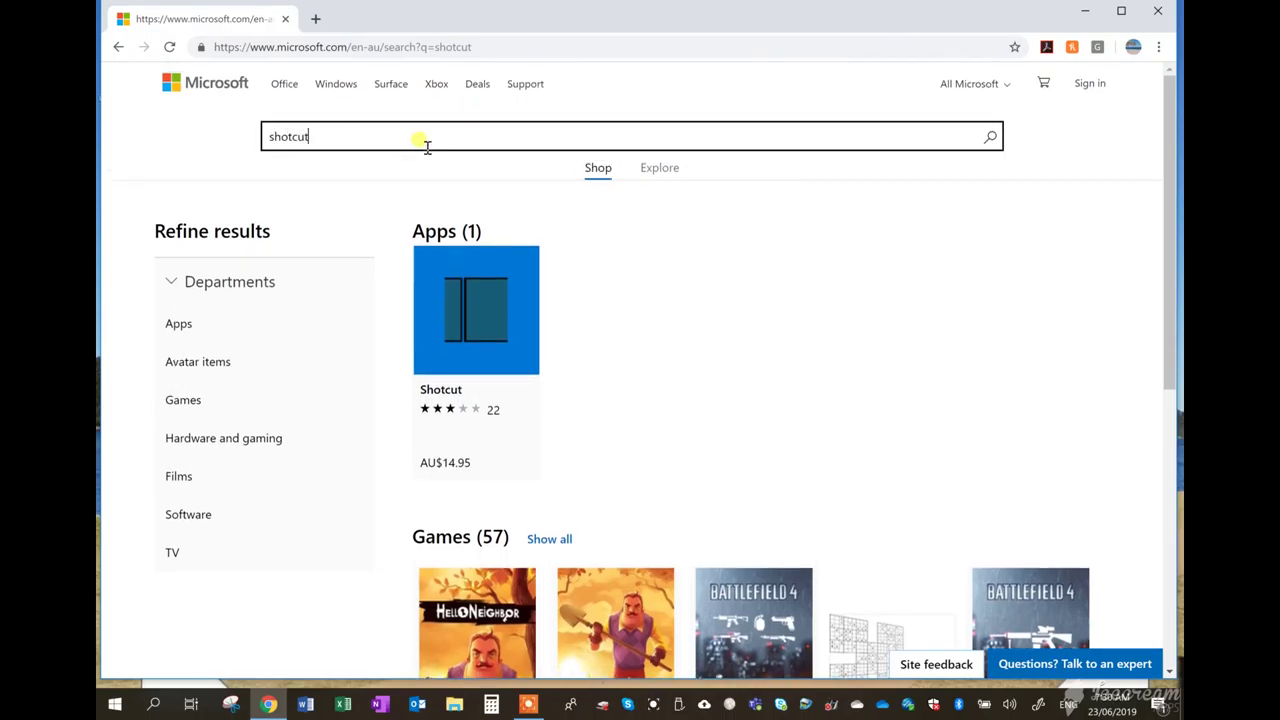
{"action": "key", "text": "Return"}
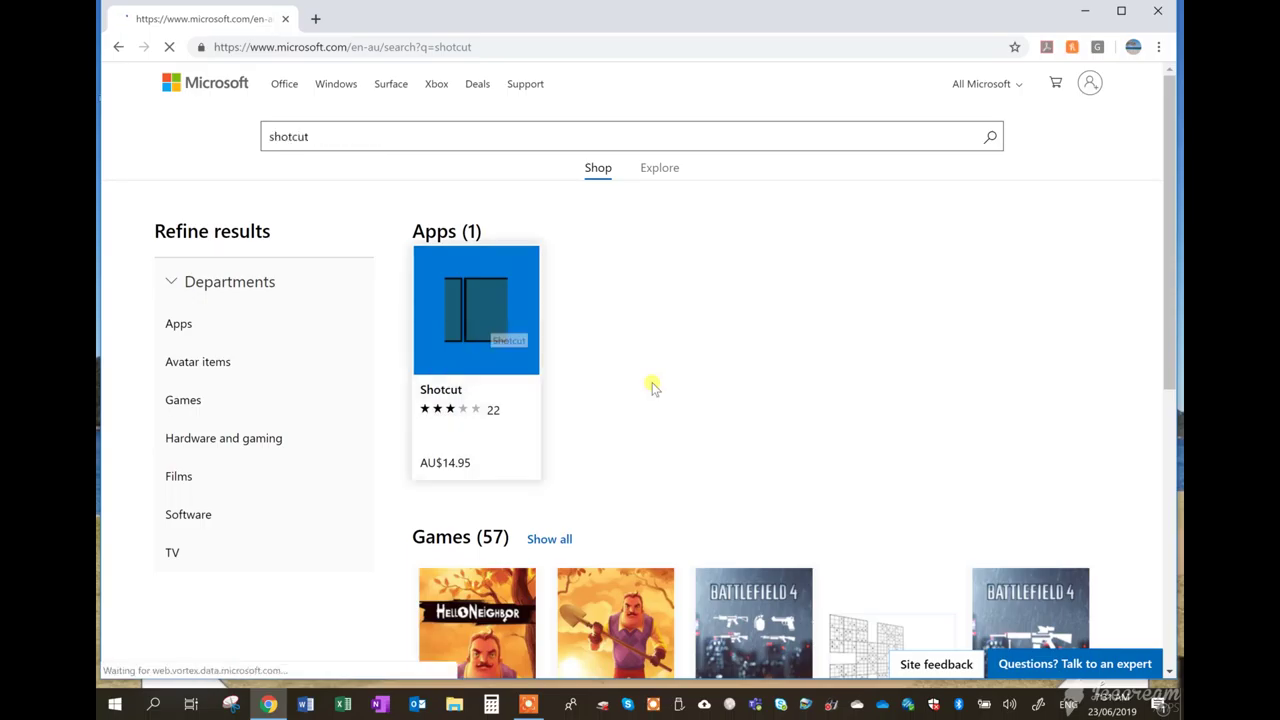
{"action": "left_click", "coordinate": [510, 376]}
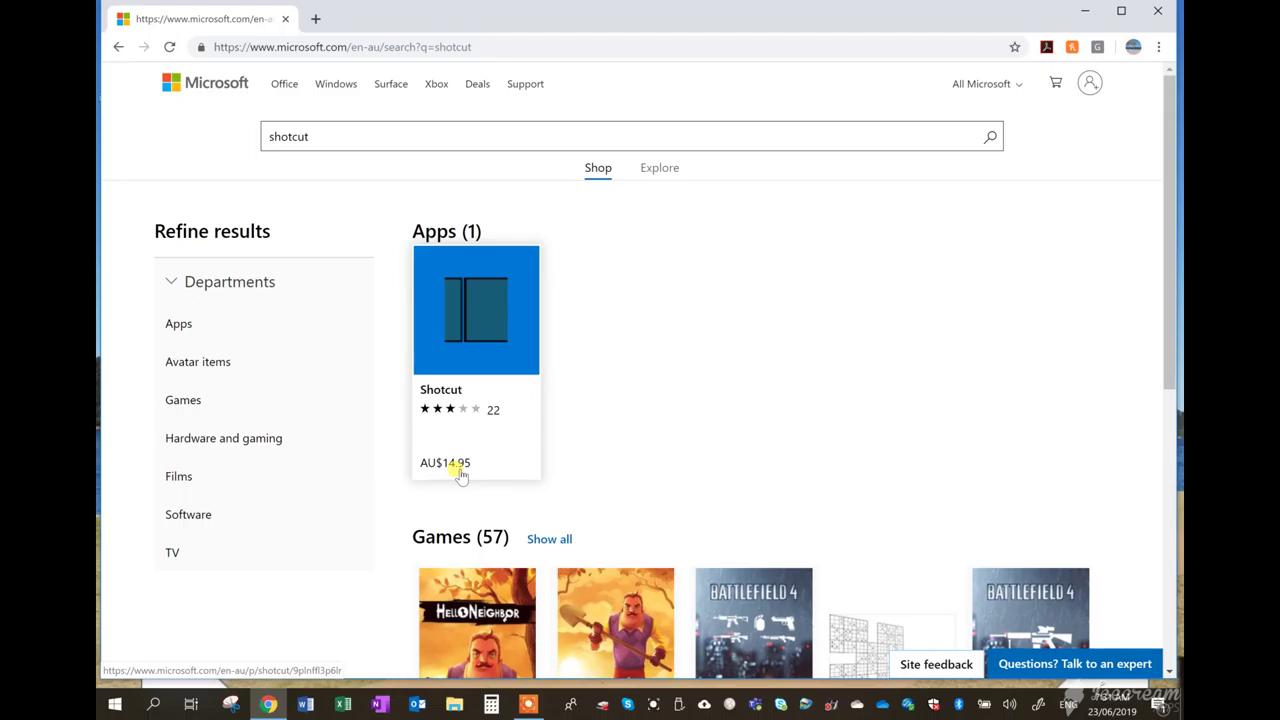
{"action": "left_click", "coordinate": [462, 476]}
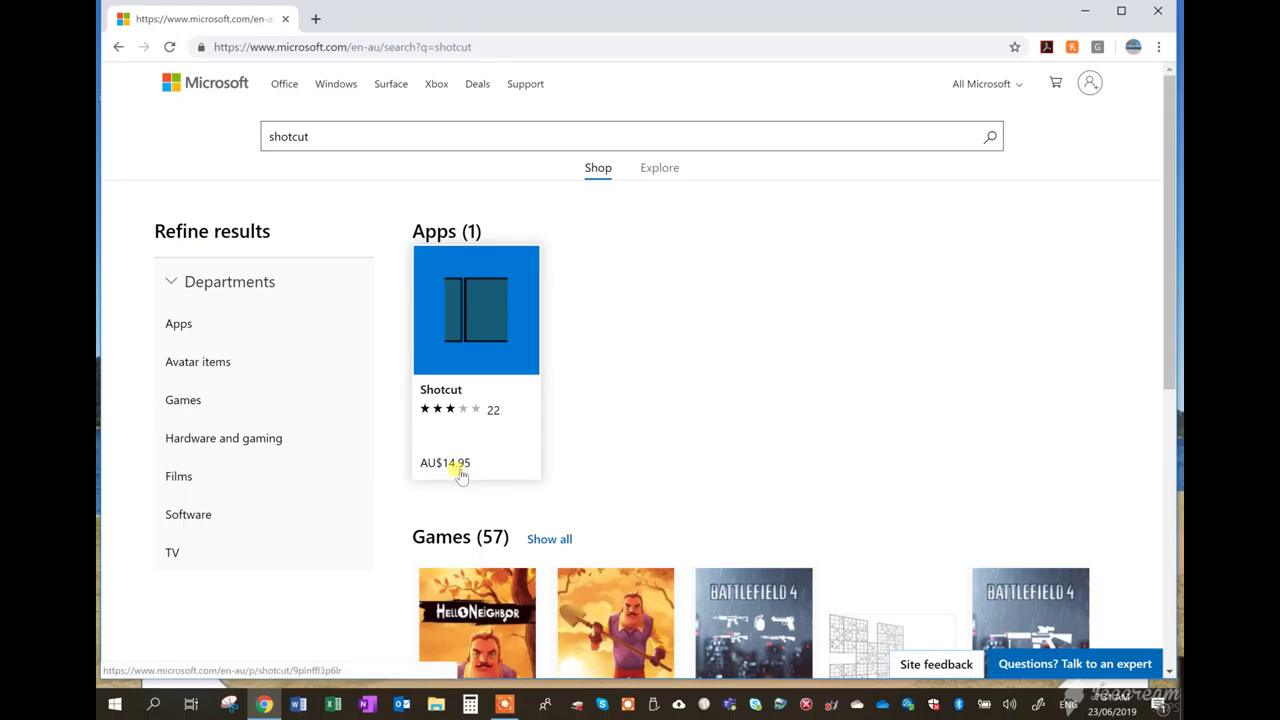
{"action": "left_click", "coordinate": [153, 704]}
Search Windows for 'shot' and launch the Shotcut best match
{"action": "type", "text": "sh"}
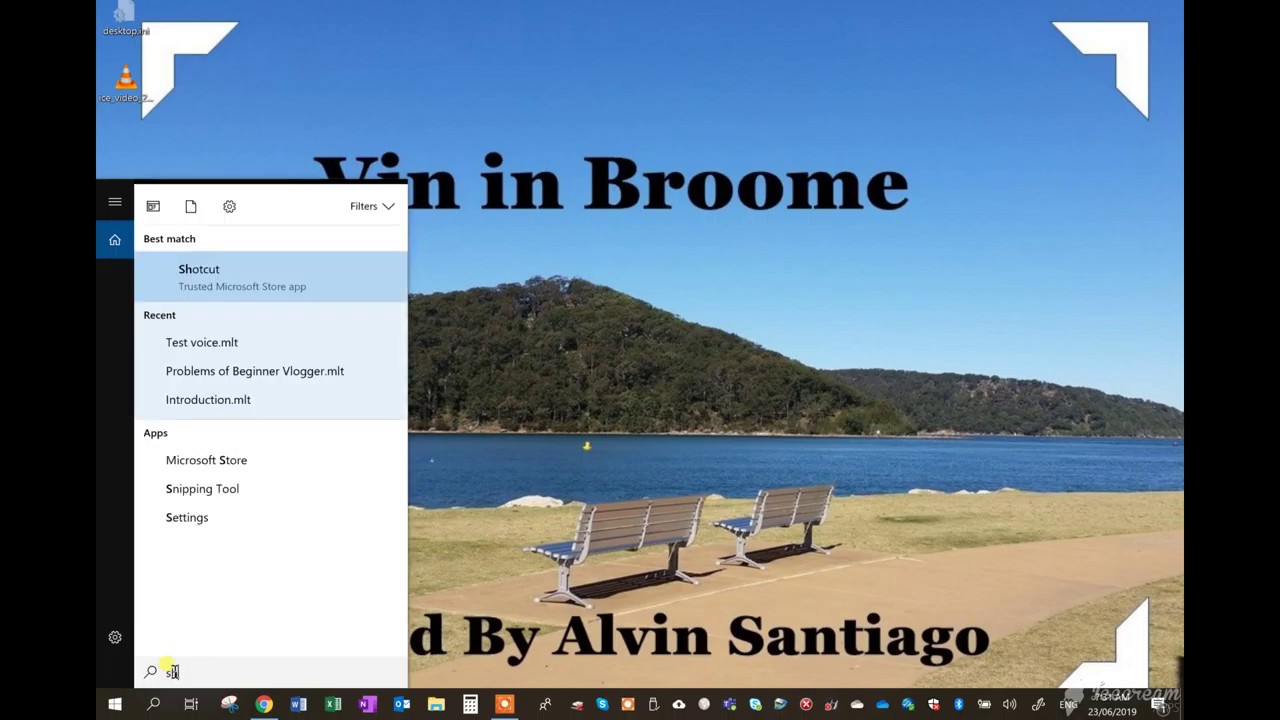
{"action": "type", "text": "ot"}
{"action": "key", "text": "Return"}
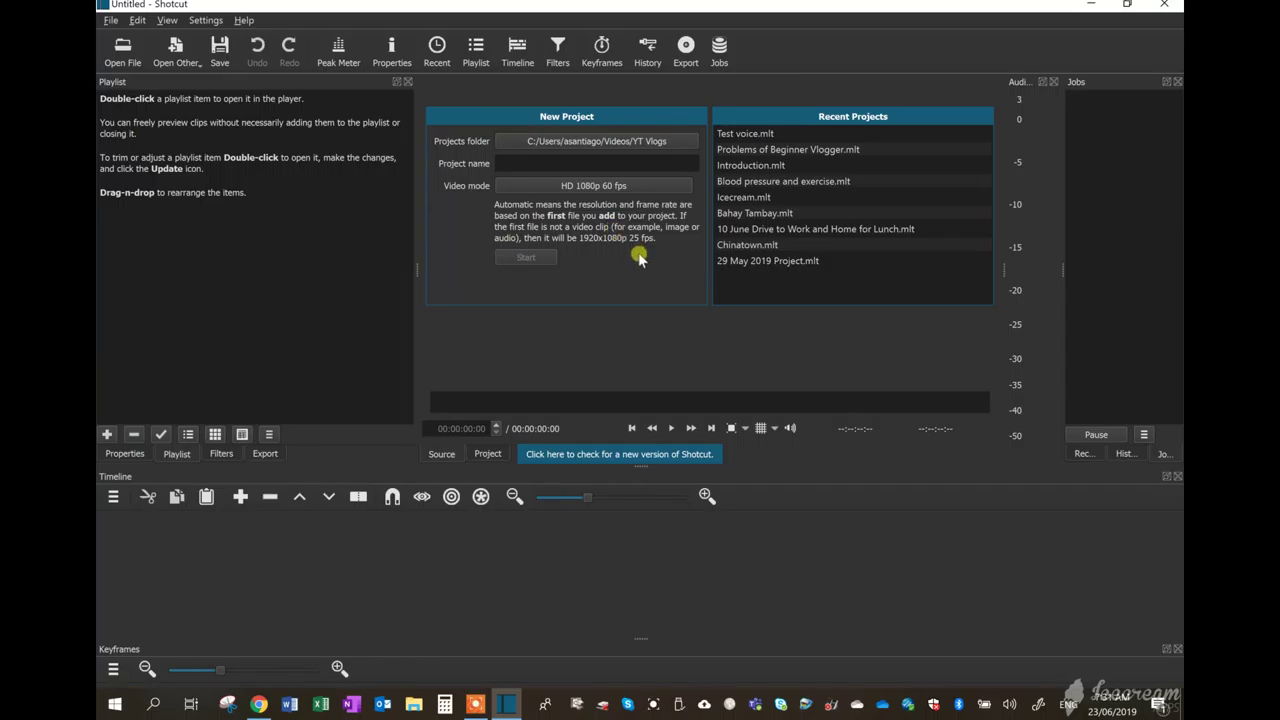
Open an mp4 from the 20190619 Problems of Beginner VLogger folder, pause it, and bring up File Explorer
{"action": "left_click", "coordinate": [122, 52]}
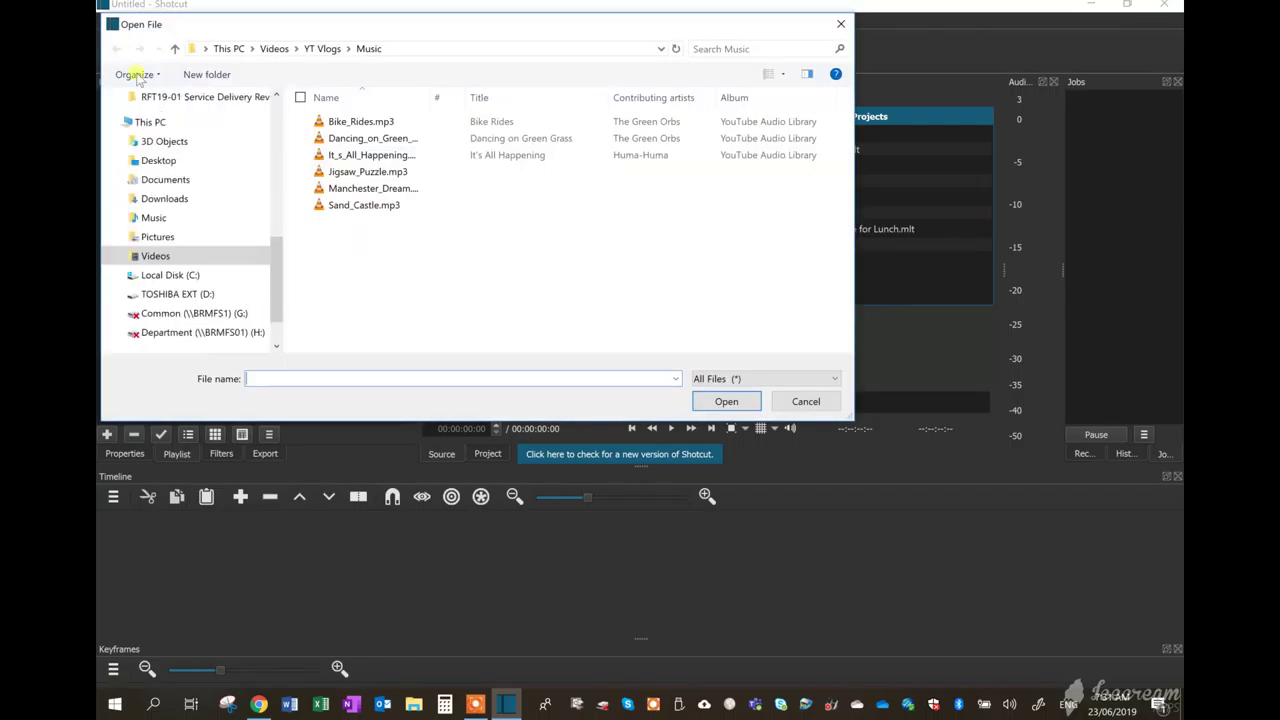
{"action": "left_click", "coordinate": [310, 50]}
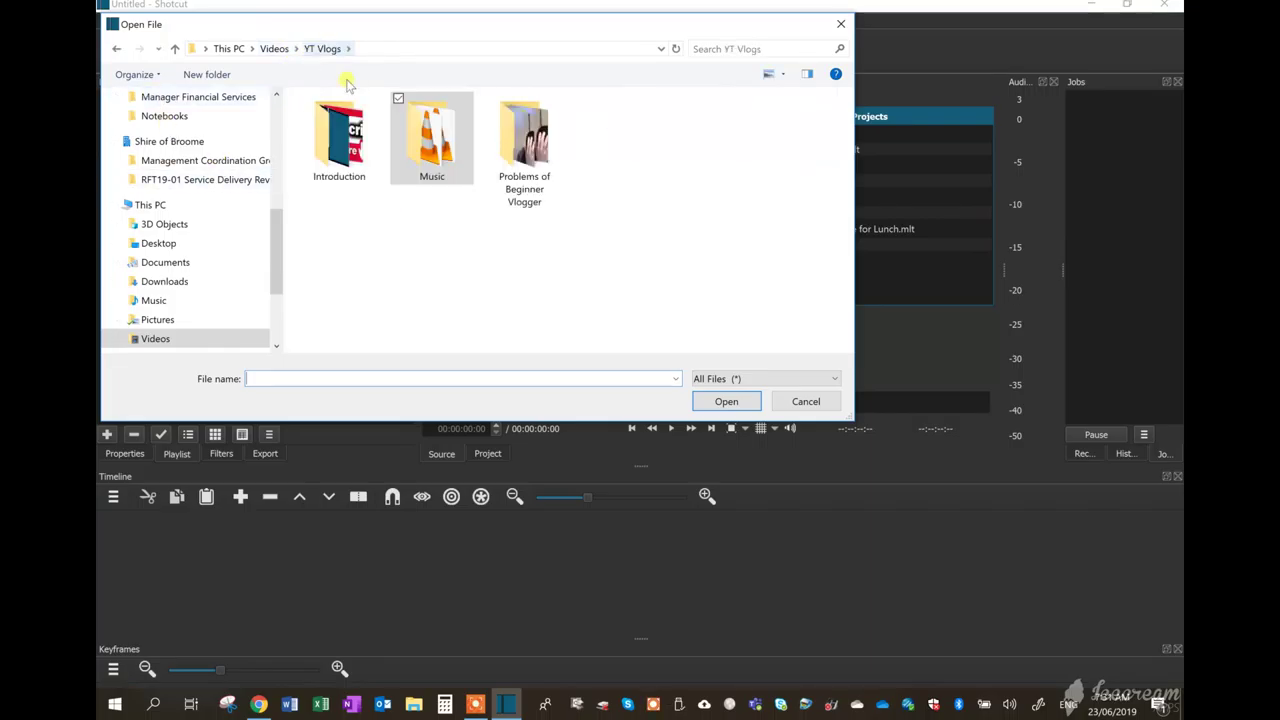
{"action": "double_click", "coordinate": [533, 168]}
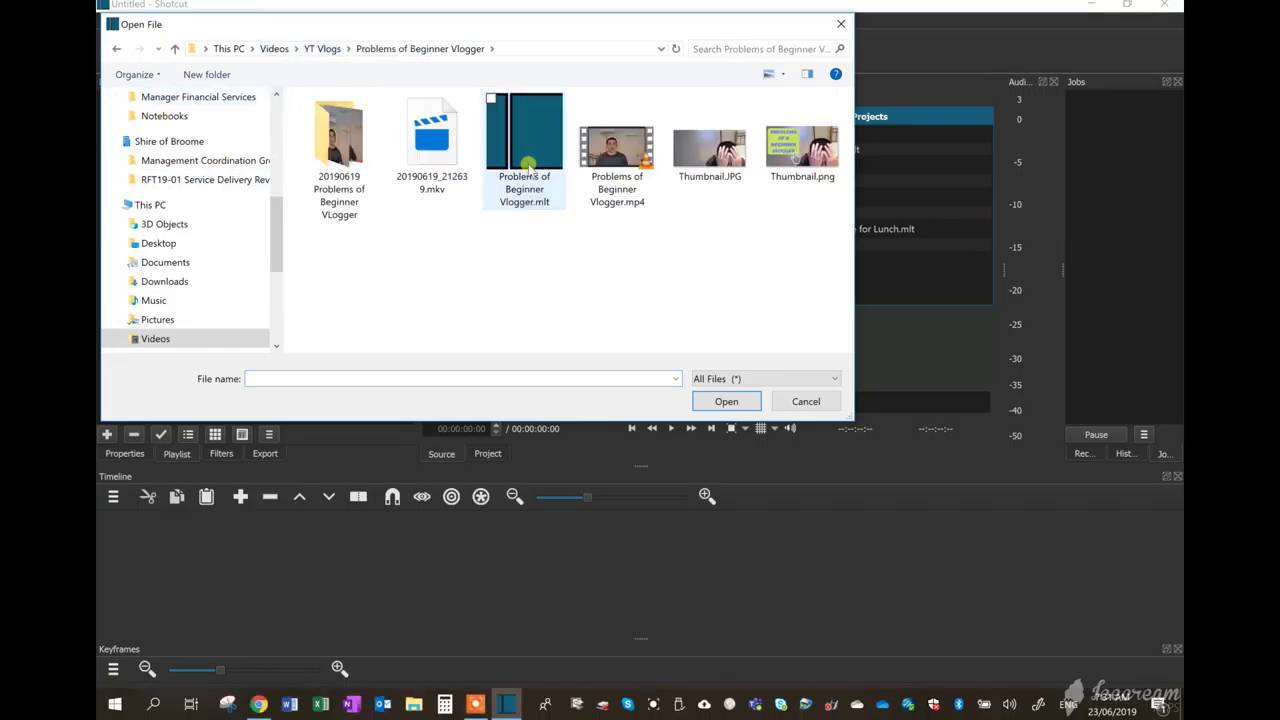
{"action": "double_click", "coordinate": [339, 140]}
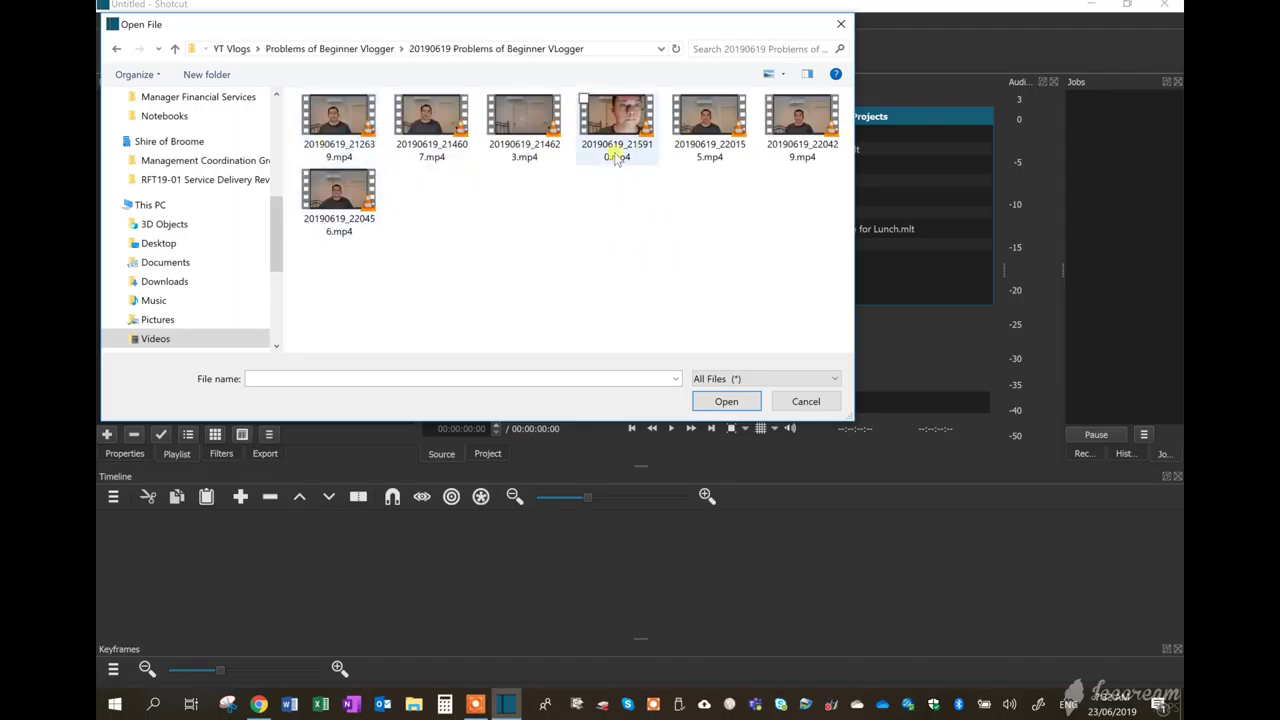
{"action": "double_click", "coordinate": [710, 137]}
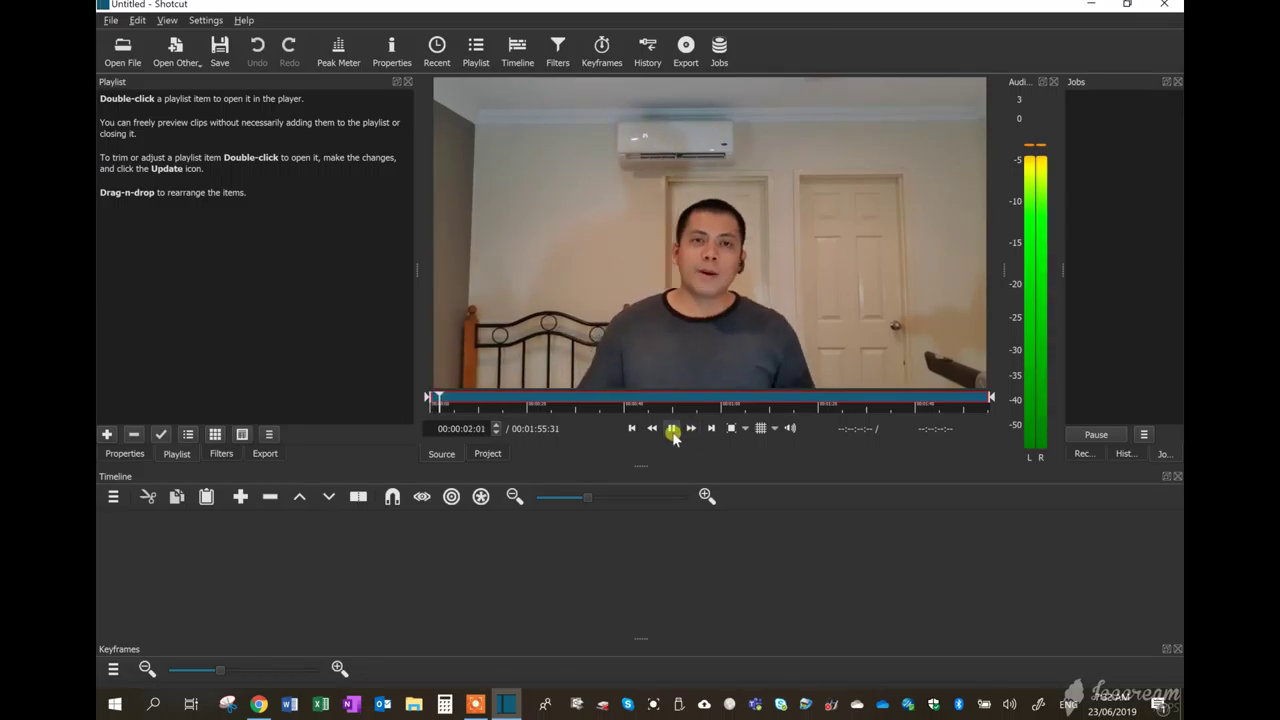
{"action": "left_click", "coordinate": [671, 428]}
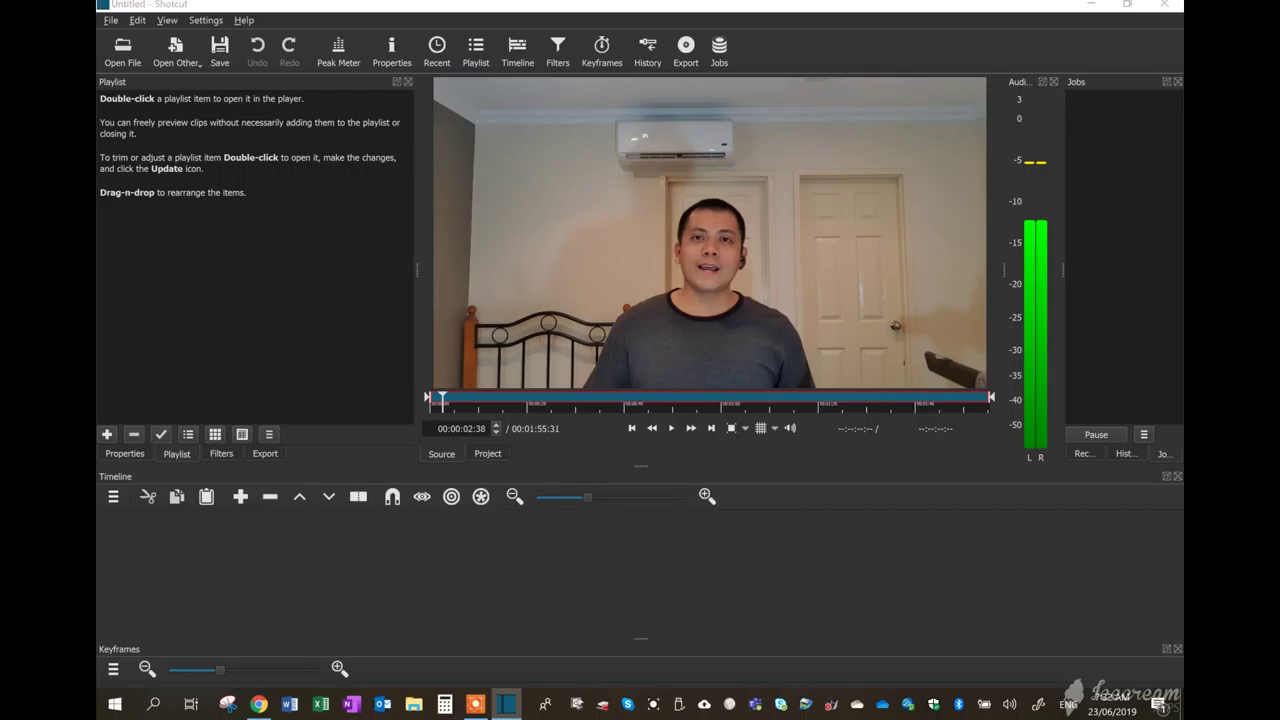
{"action": "key", "text": "super+e"}
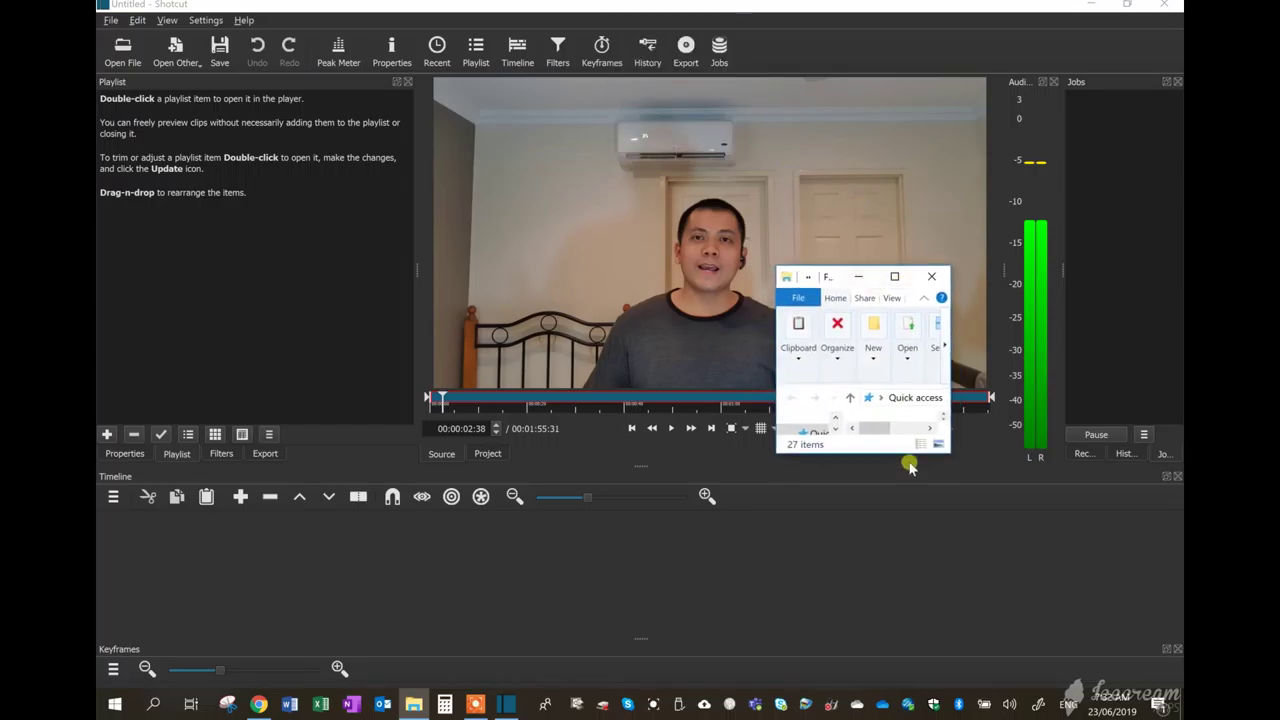
Browse Explorer to the 20190619 vlog folder and drag 20190619_212639.mp4 into Shotcut's playlist
{"action": "left_click_drag", "start_coordinate": [907, 455], "coordinate": [851, 660]}
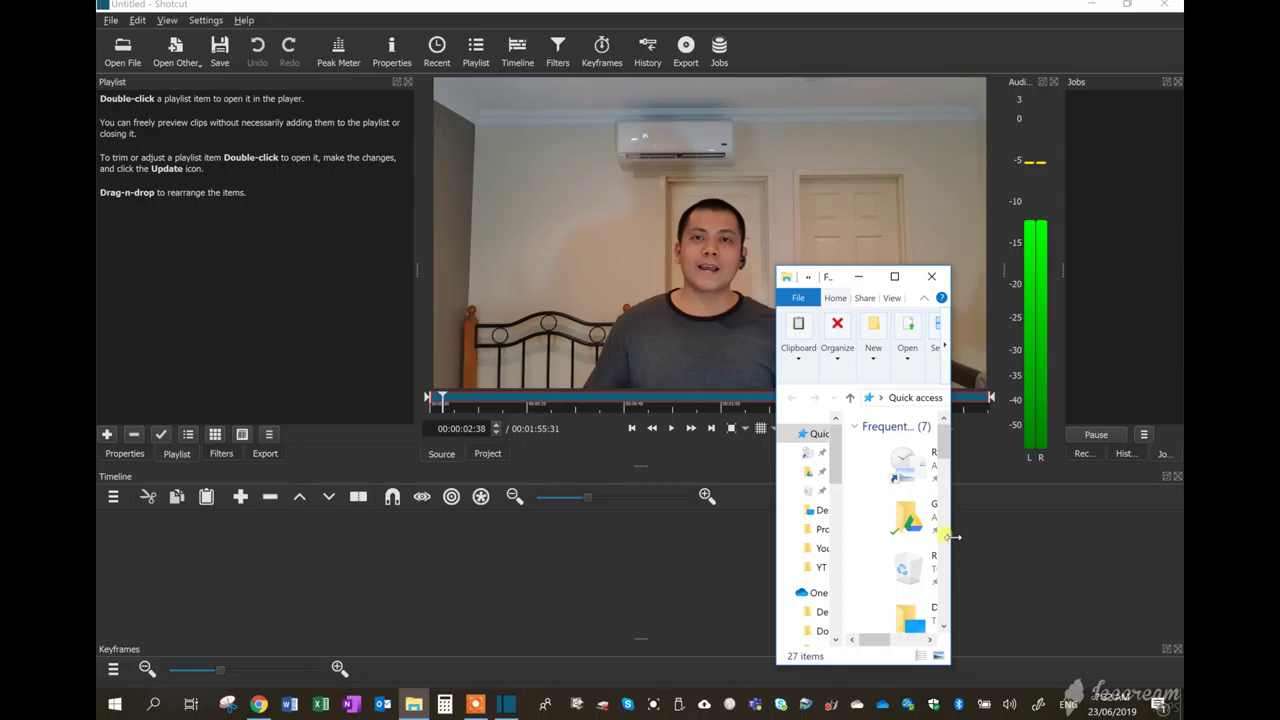
{"action": "left_click_drag", "start_coordinate": [1052, 528], "coordinate": [1145, 528]}
{"action": "scroll", "coordinate": [845, 530], "scroll_direction": "down", "scroll_amount": 1}
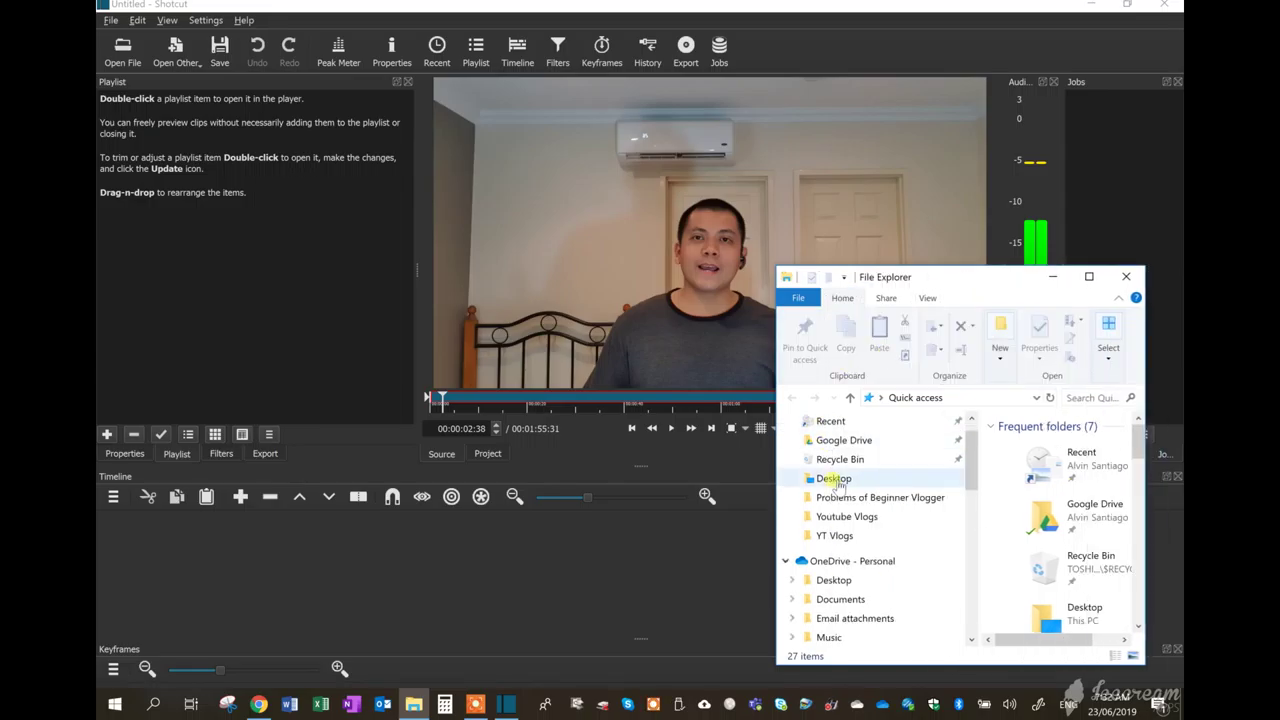
{"action": "left_click", "coordinate": [835, 536]}
{"action": "left_click_drag", "start_coordinate": [975, 283], "coordinate": [848, 214]}
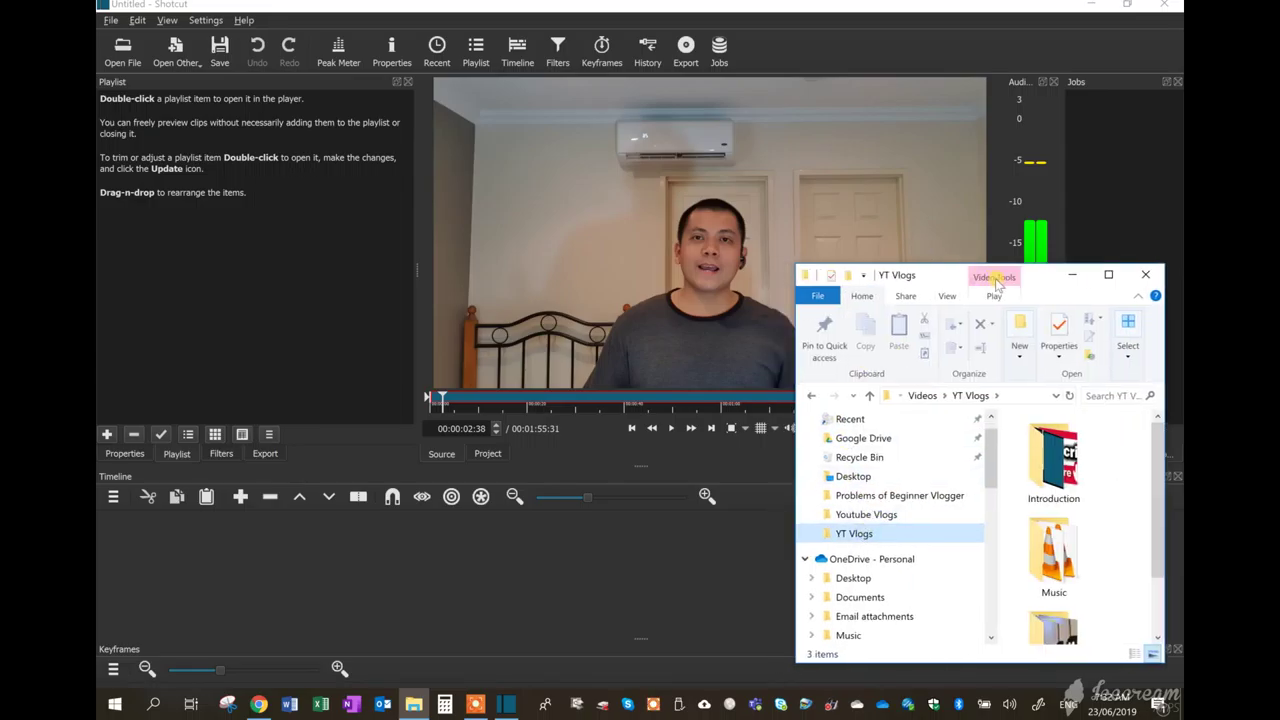
{"action": "scroll", "coordinate": [918, 487], "scroll_direction": "down", "scroll_amount": 1}
{"action": "double_click", "coordinate": [918, 487]}
{"action": "double_click", "coordinate": [918, 420]}
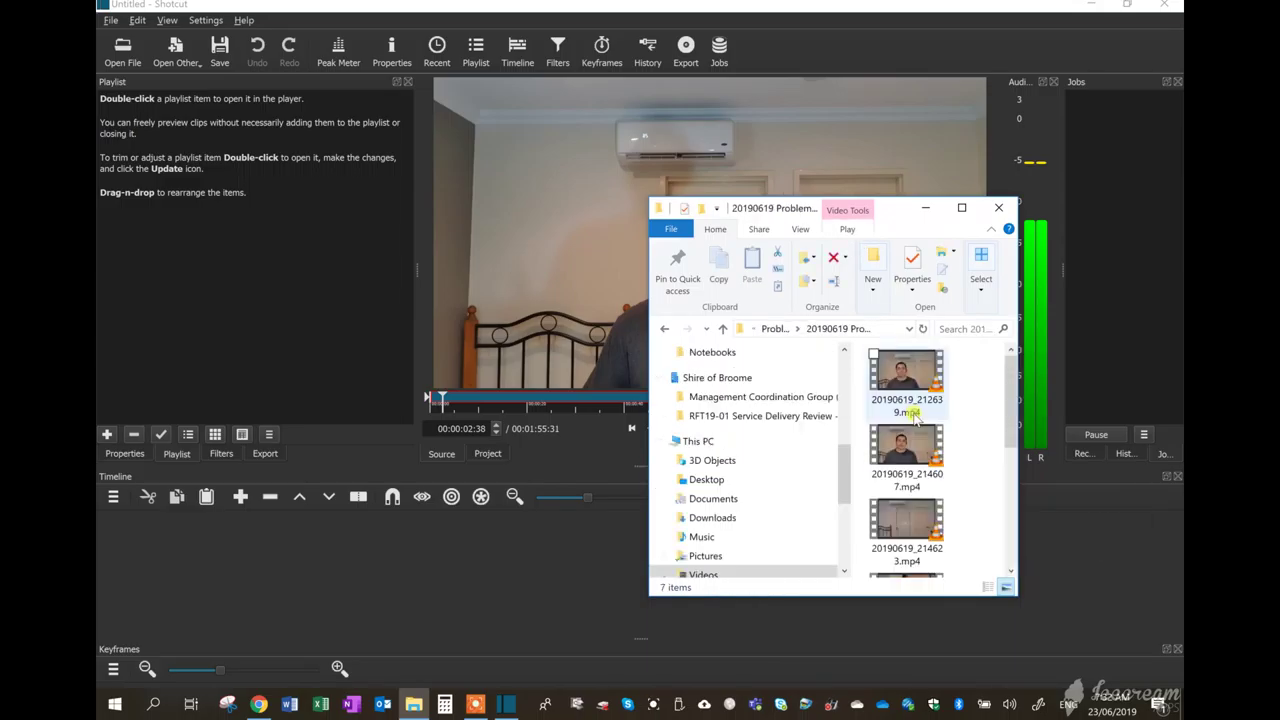
{"action": "mouse_move", "coordinate": [906, 372]}
{"action": "left_mouse_down"}
{"action": "mouse_move", "coordinate": [263, 276]}
{"action": "mouse_move", "coordinate": [170, 244]}
{"action": "left_mouse_up"}
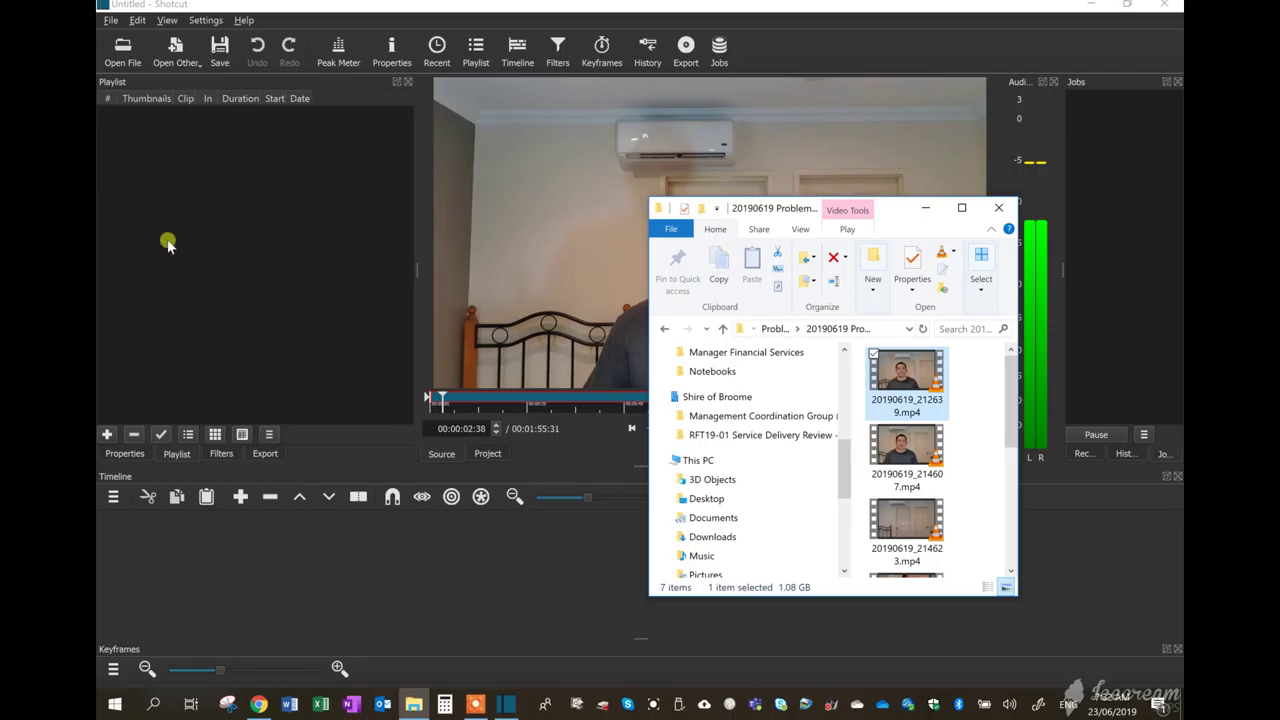
Drag Bike_Rides.mp3 from the Music folder into the playlist, then minimize Explorer
{"action": "left_click", "coordinate": [772, 328]}
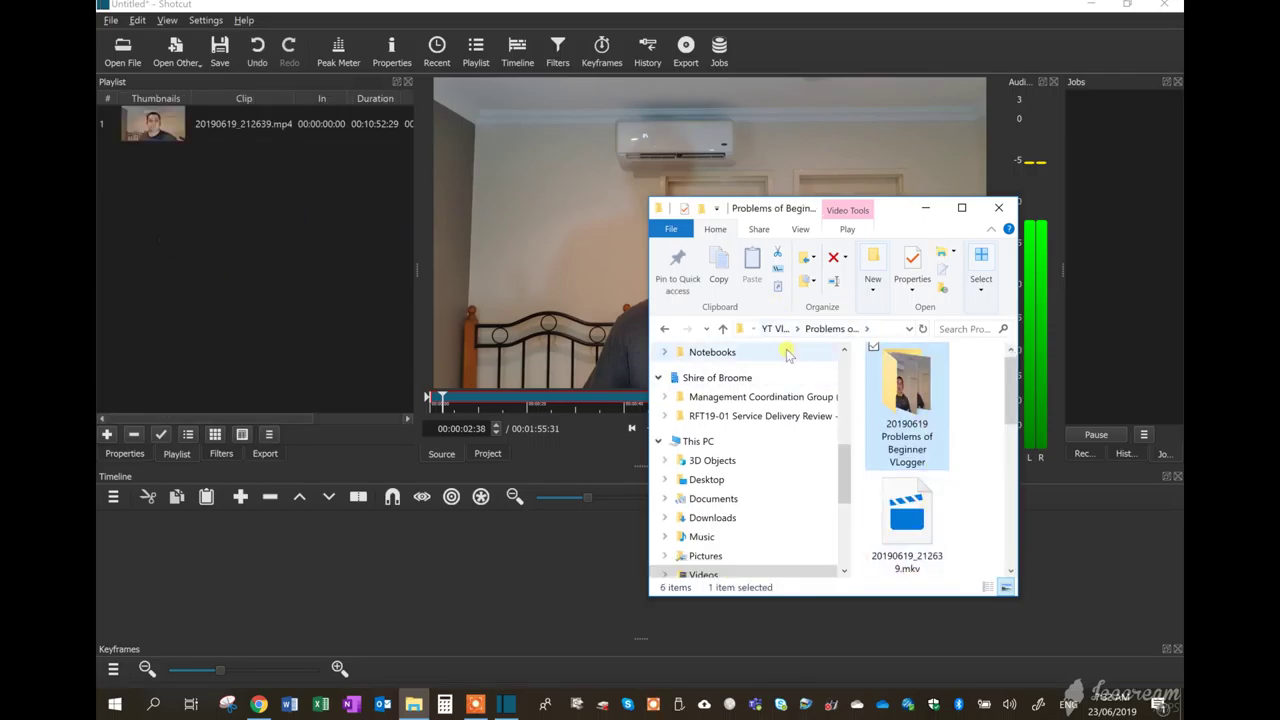
{"action": "left_click", "coordinate": [776, 328]}
{"action": "double_click", "coordinate": [913, 414]}
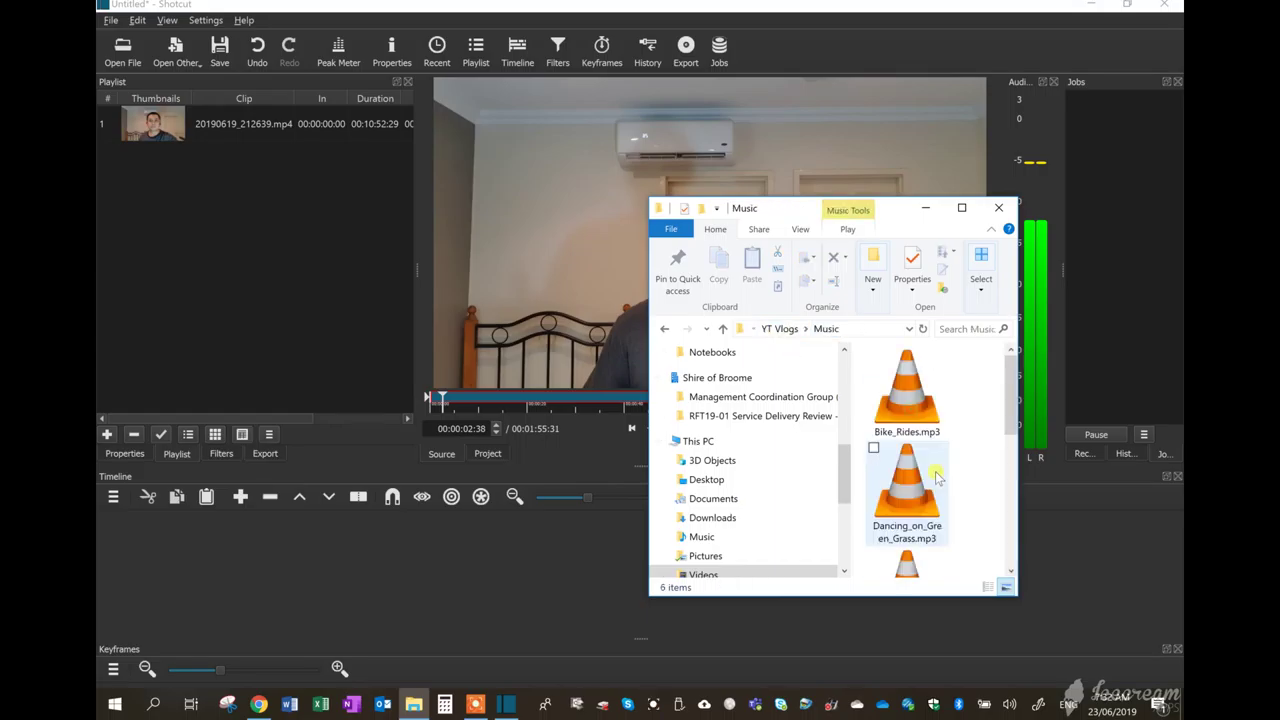
{"action": "scroll", "coordinate": [925, 450], "scroll_direction": "down", "scroll_amount": 1}
{"action": "scroll", "coordinate": [920, 420], "scroll_direction": "up", "scroll_amount": 1}
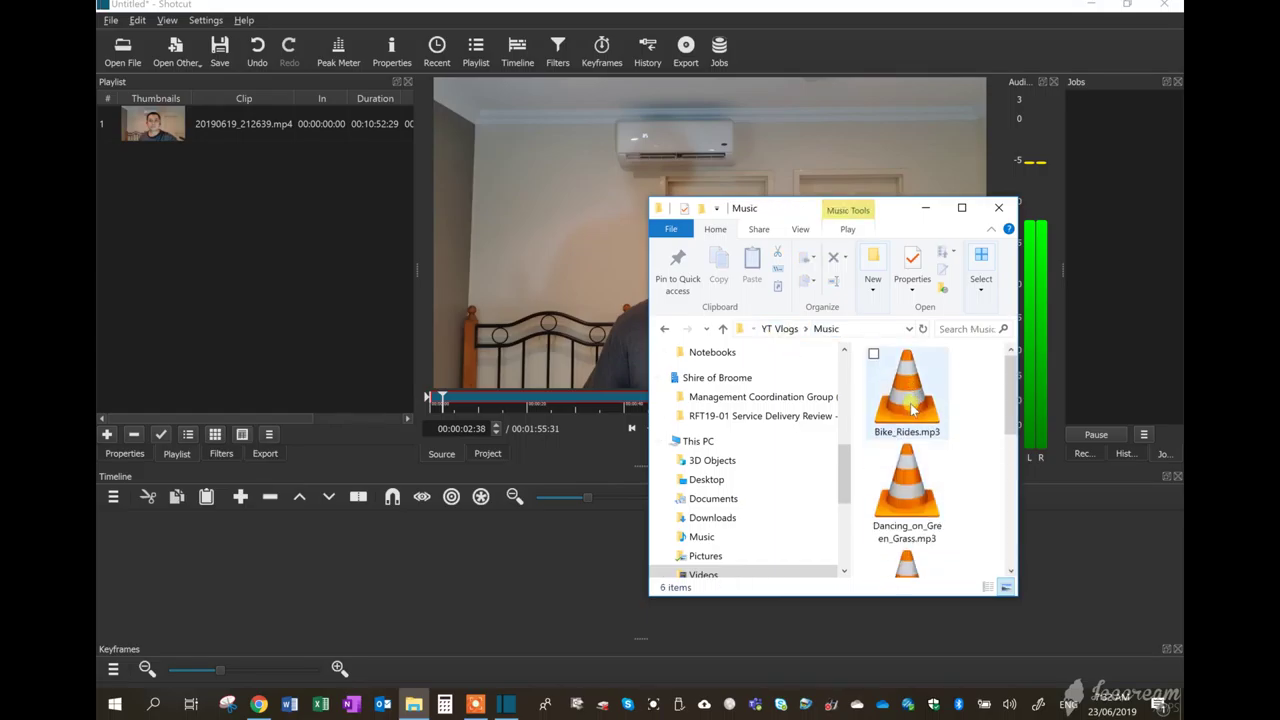
{"action": "left_click", "coordinate": [906, 395]}
{"action": "left_click_drag", "start_coordinate": [728, 372], "coordinate": [232, 290]}
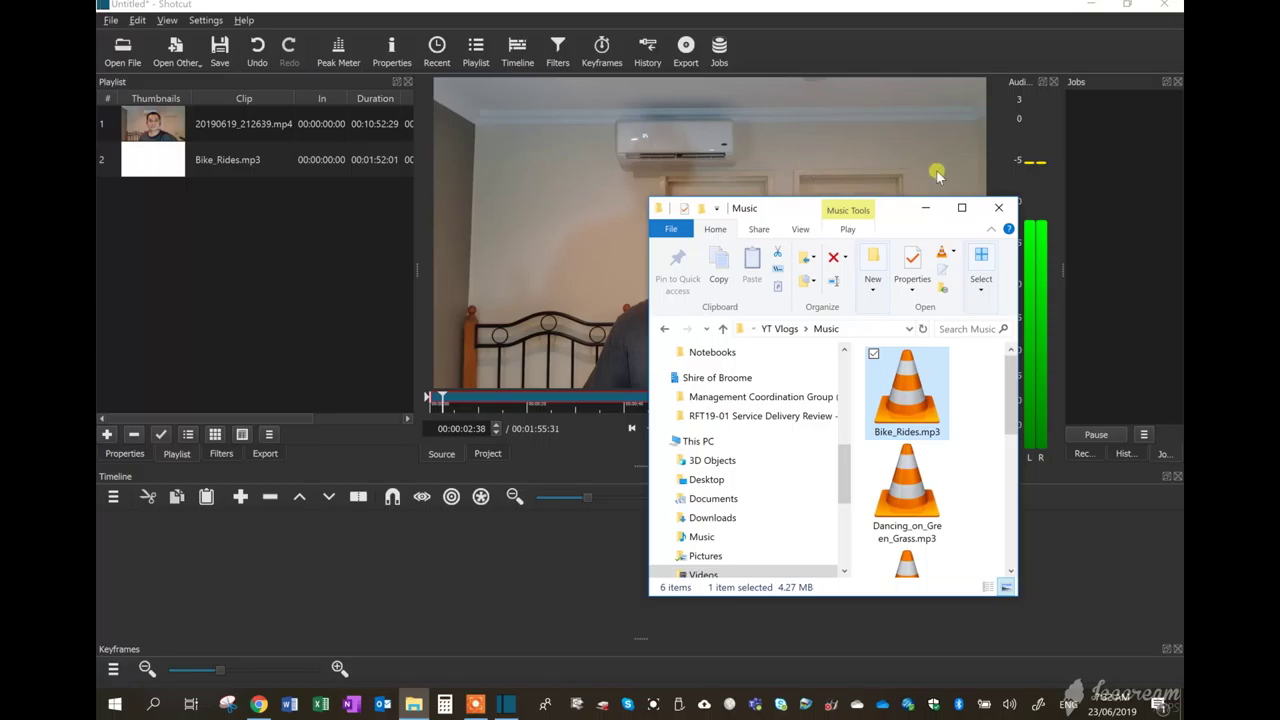
{"action": "left_click", "coordinate": [926, 208]}
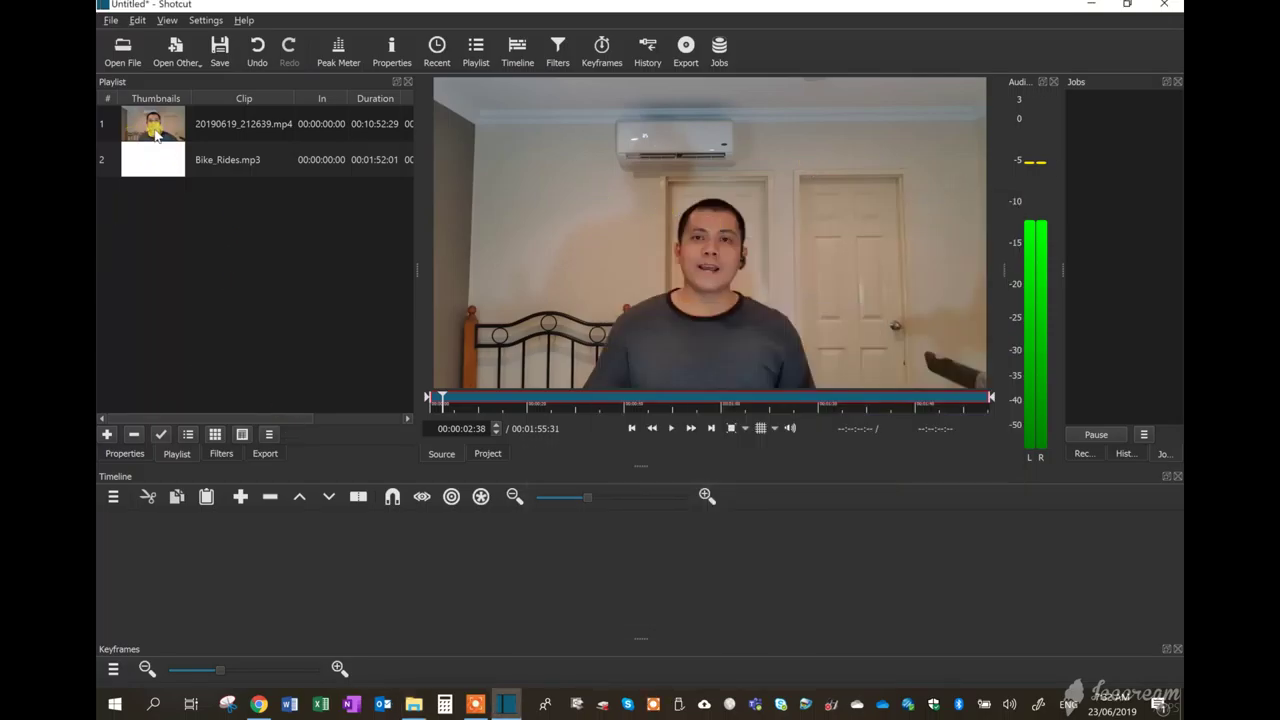
Preview playlist clip 20190619_212639.mp4 and drag it onto the timeline's V1 track
{"action": "double_click", "coordinate": [155, 130]}
{"action": "left_click", "coordinate": [668, 430]}
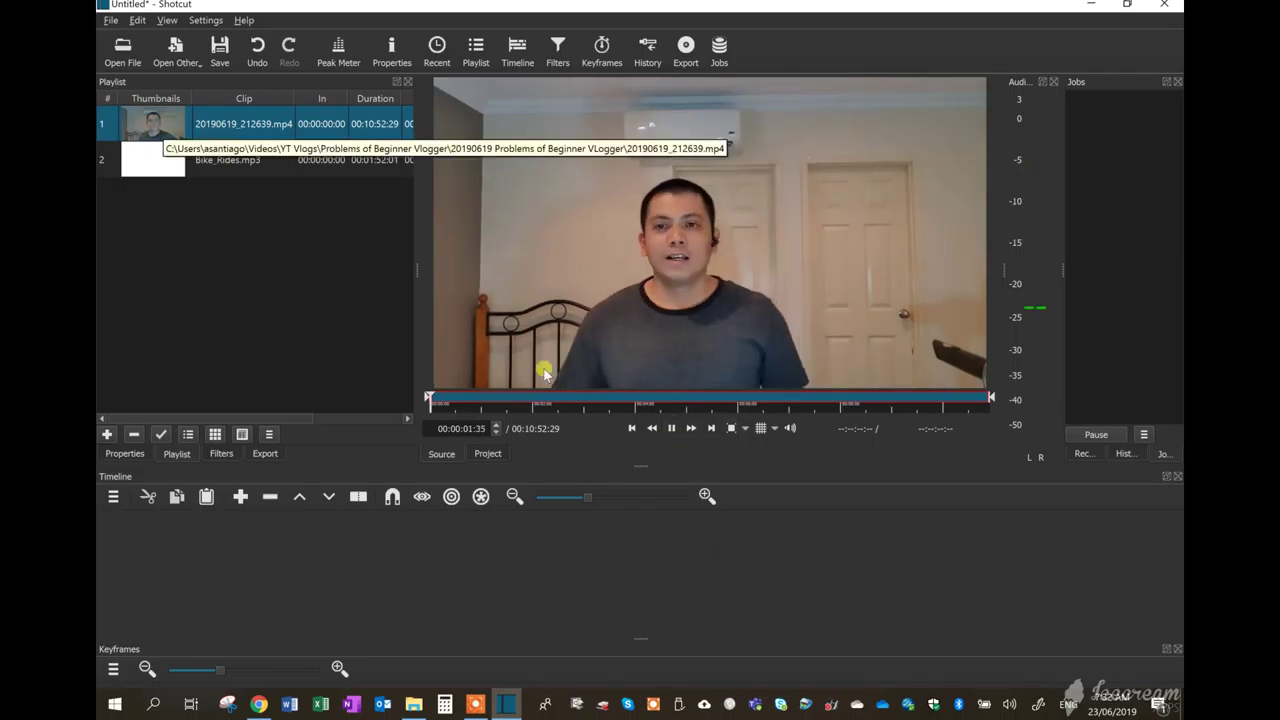
{"action": "left_click", "coordinate": [670, 422]}
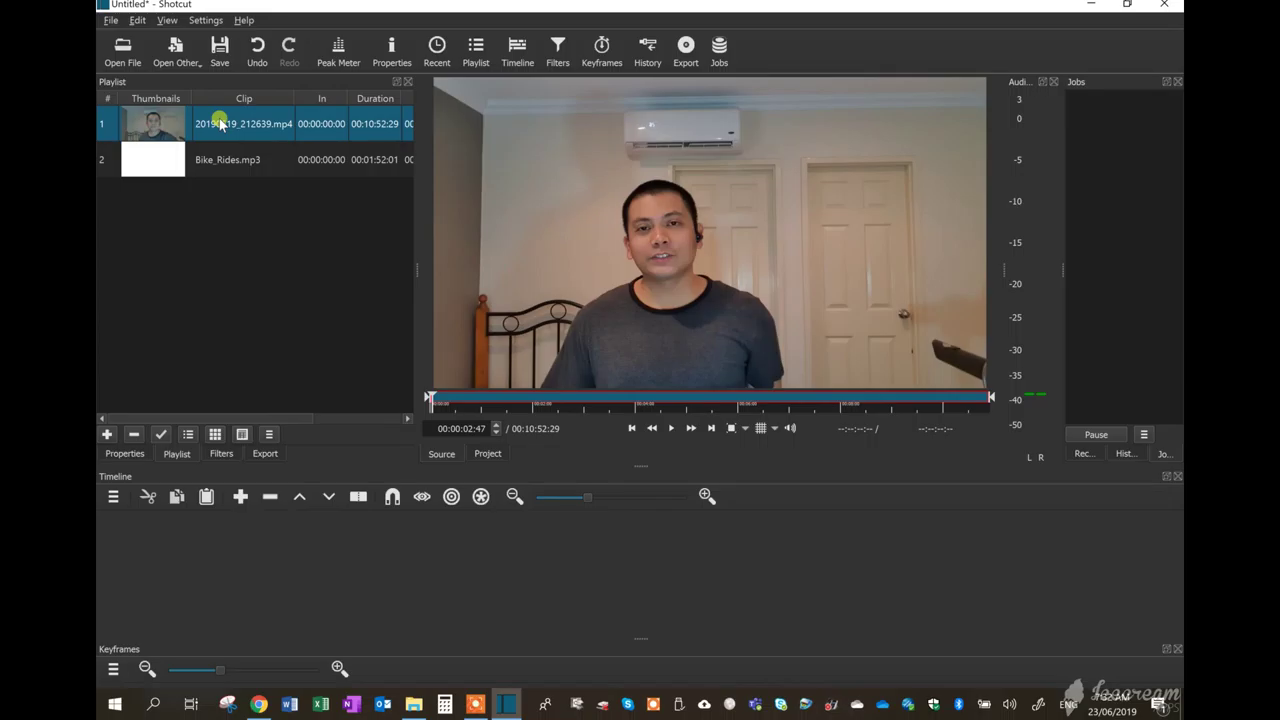
{"action": "mouse_move", "coordinate": [220, 123]}
{"action": "left_mouse_down"}
{"action": "mouse_move", "coordinate": [213, 571]}
{"action": "mouse_move", "coordinate": [229, 552]}
{"action": "mouse_move", "coordinate": [279, 560]}
{"action": "left_mouse_up"}
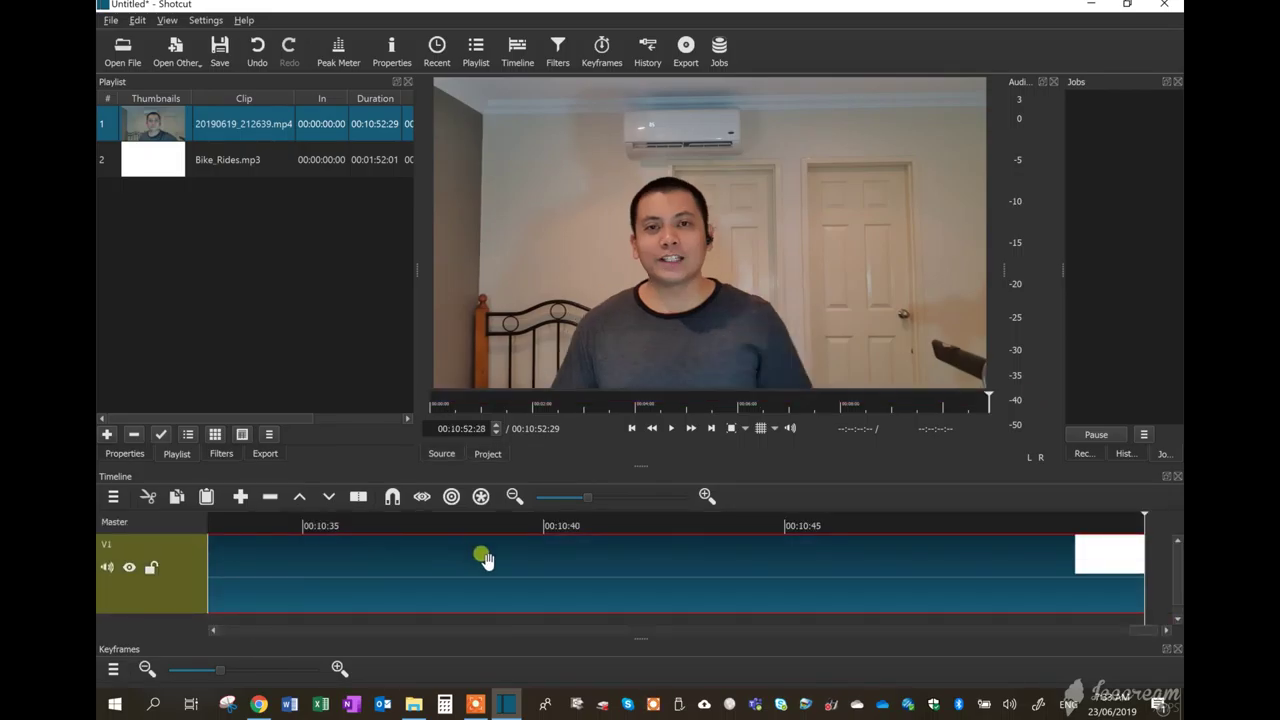
Return the playhead to 00:00:00 and preview the edit, stopping about 8.8 seconds in
{"action": "left_click", "coordinate": [218, 525]}
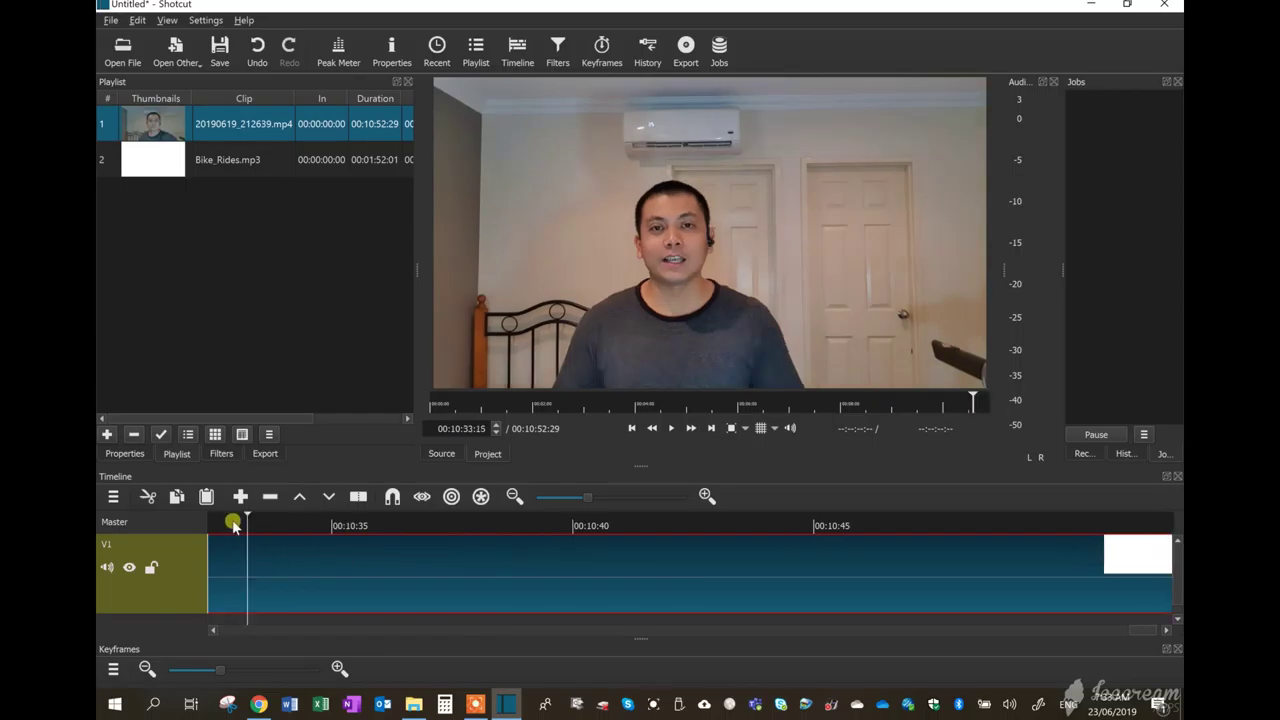
{"action": "left_click_drag", "start_coordinate": [246, 518], "coordinate": [211, 527]}
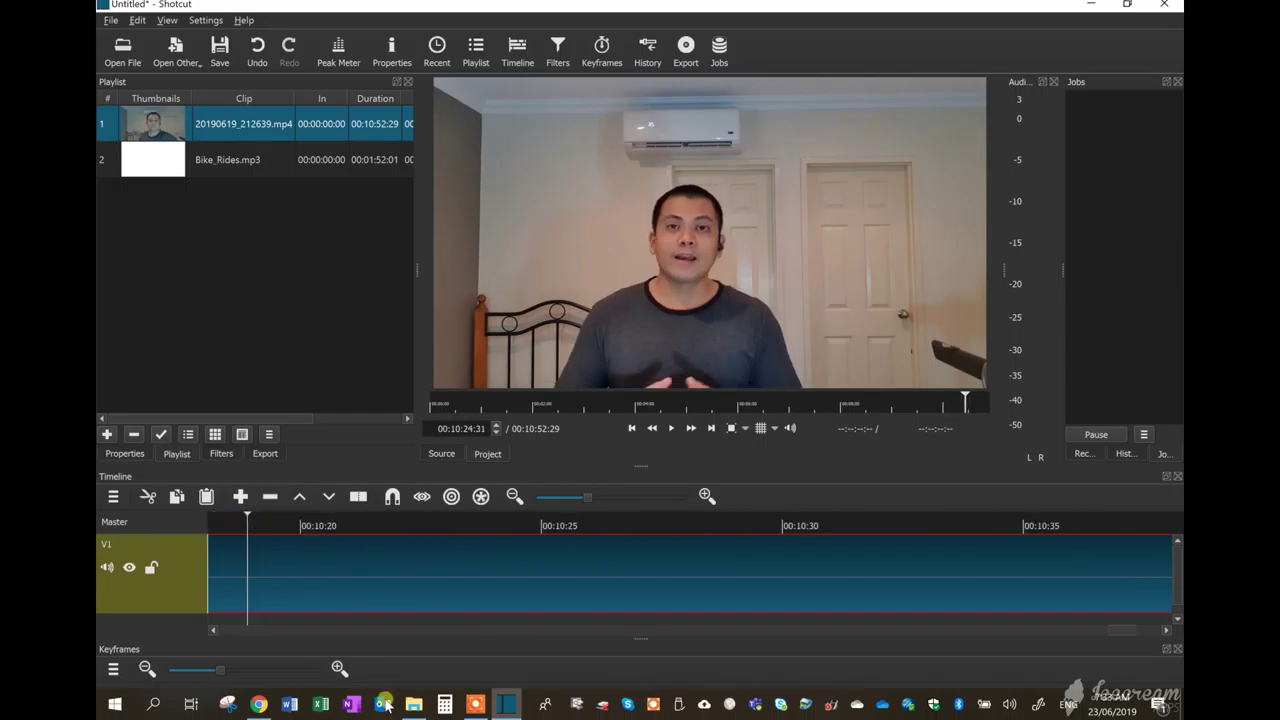
{"action": "left_click", "coordinate": [215, 630]}
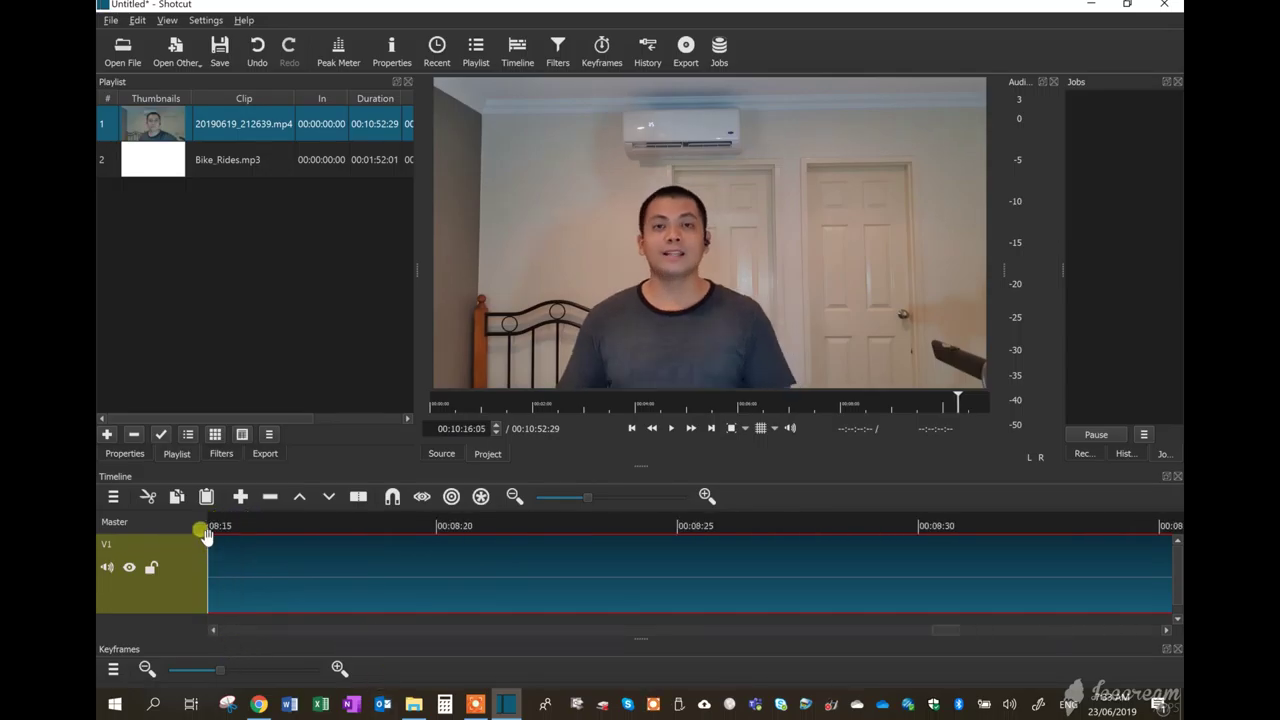
{"action": "left_click_drag", "start_coordinate": [213, 532], "coordinate": [210, 531]}
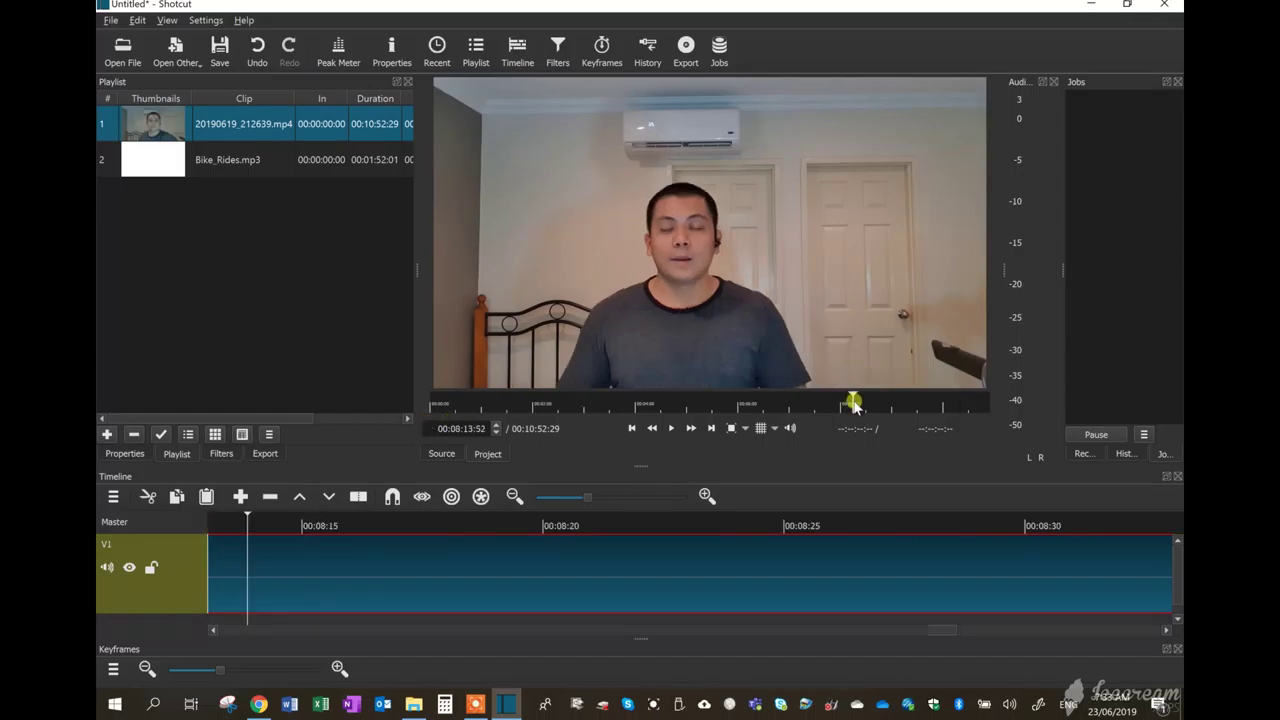
{"action": "left_click_drag", "start_coordinate": [853, 395], "coordinate": [433, 401]}
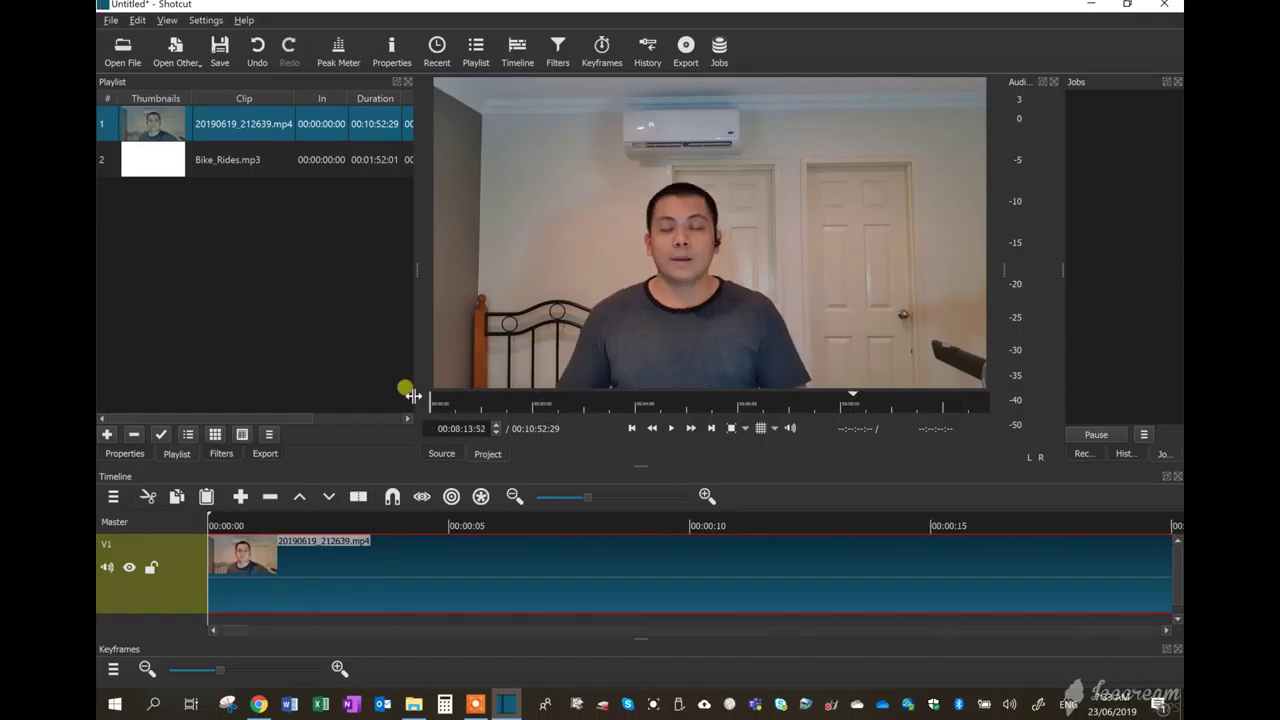
{"action": "left_click", "coordinate": [672, 428]}
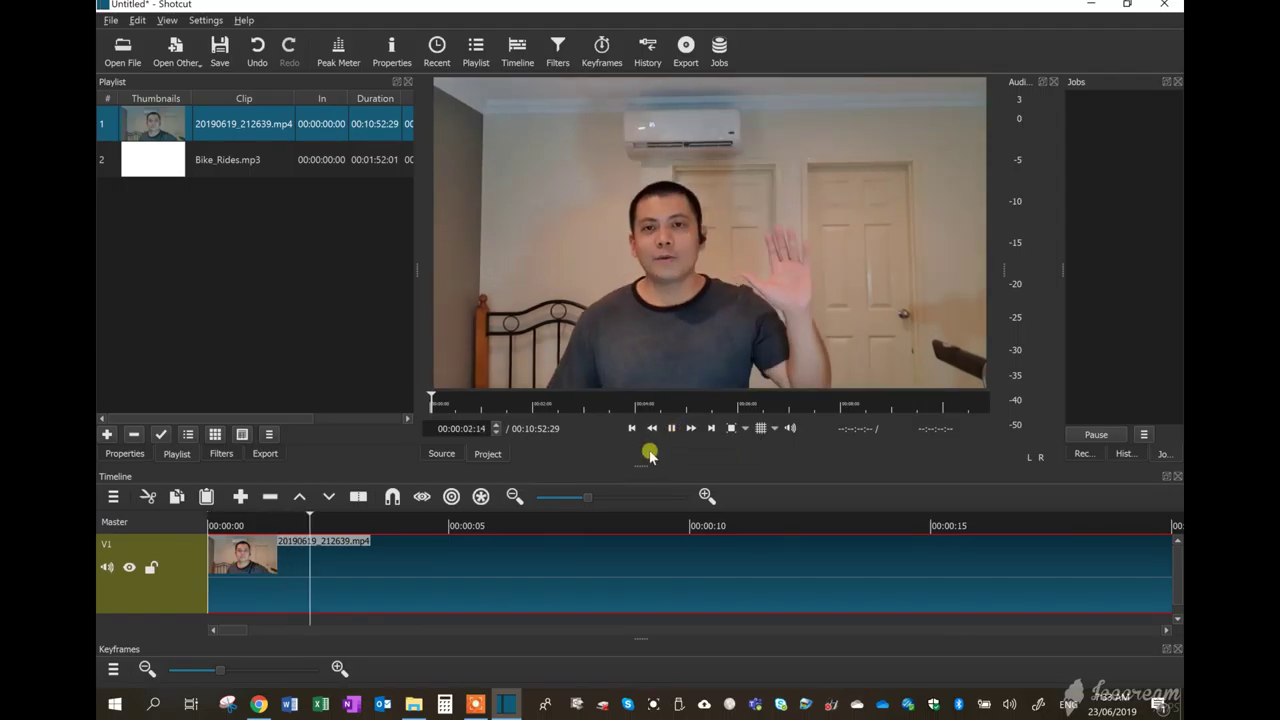
{"action": "left_click", "coordinate": [672, 428]}
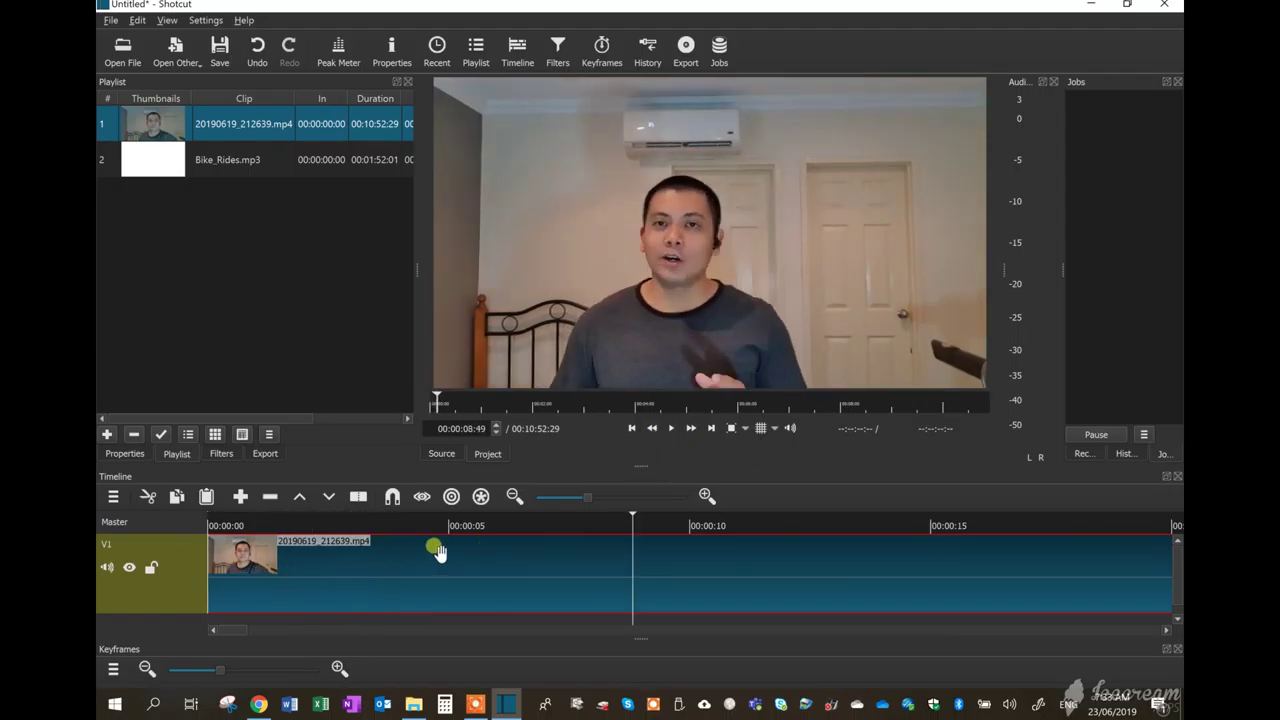
Split the V1 vlog clip at the playhead (00:00:08:49) and select the right-hand piece
{"action": "right_click", "coordinate": [584, 559]}
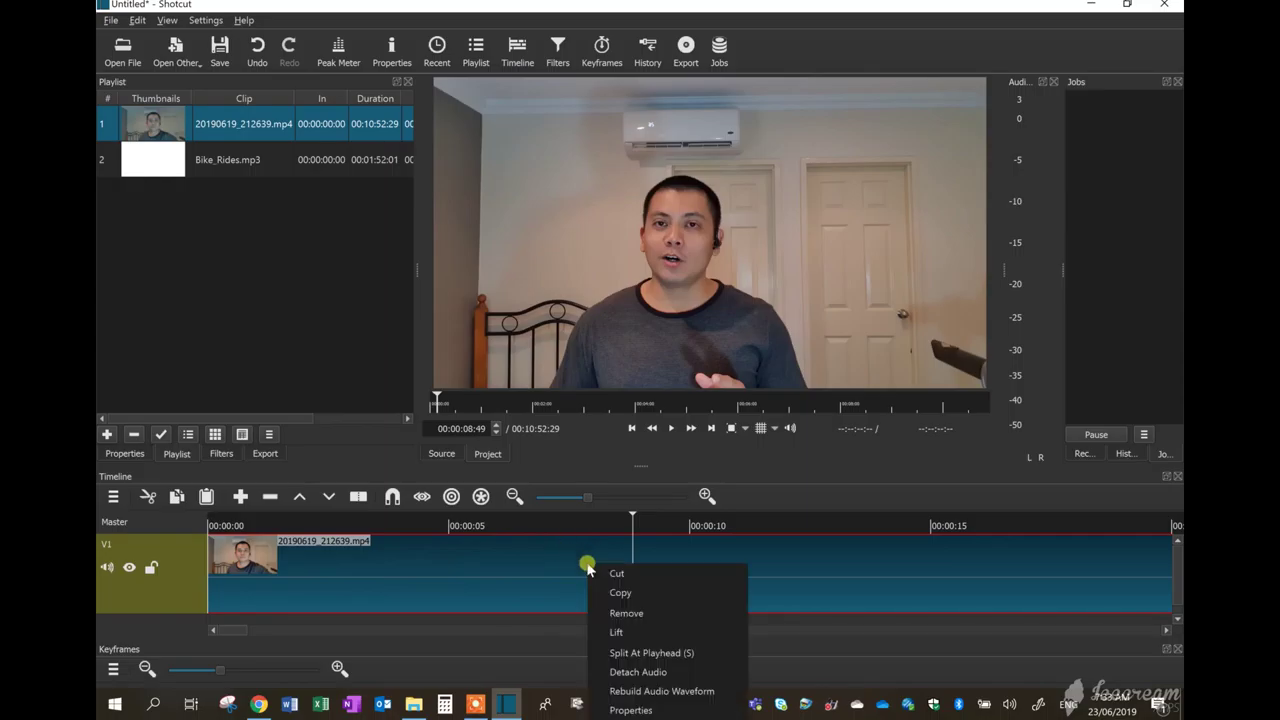
{"action": "left_click", "coordinate": [629, 654]}
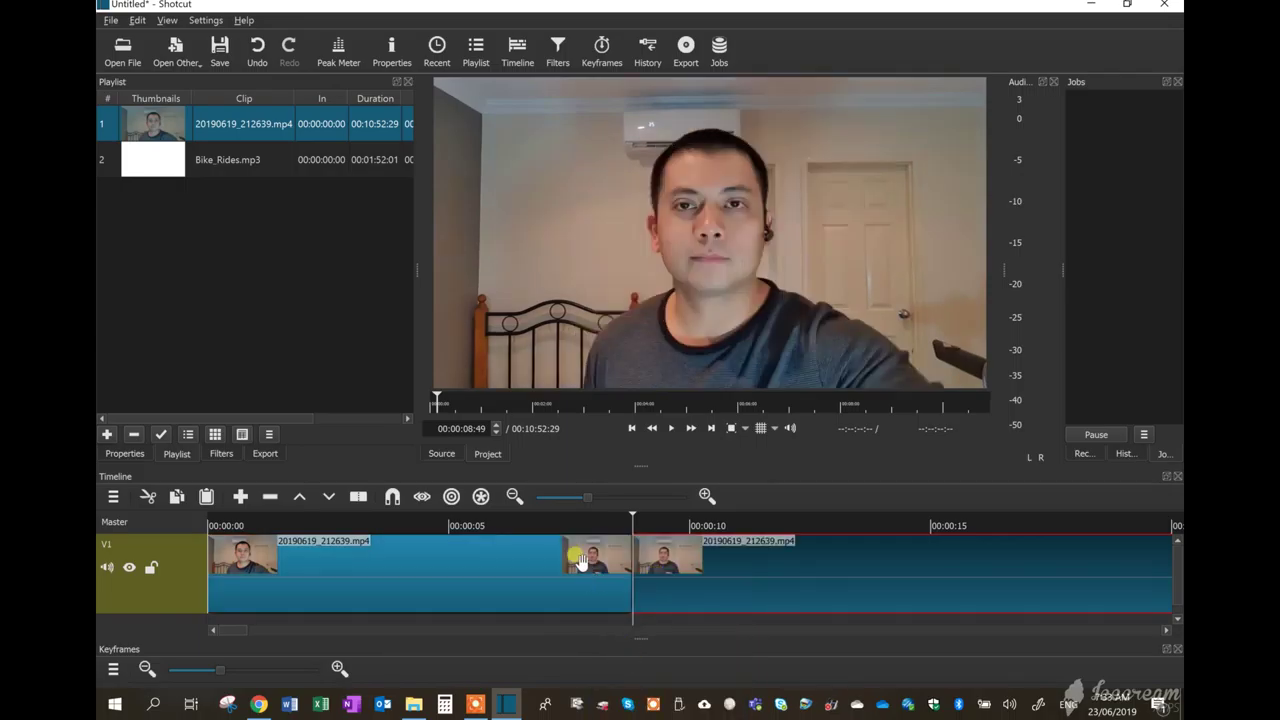
{"action": "left_click", "coordinate": [711, 560]}
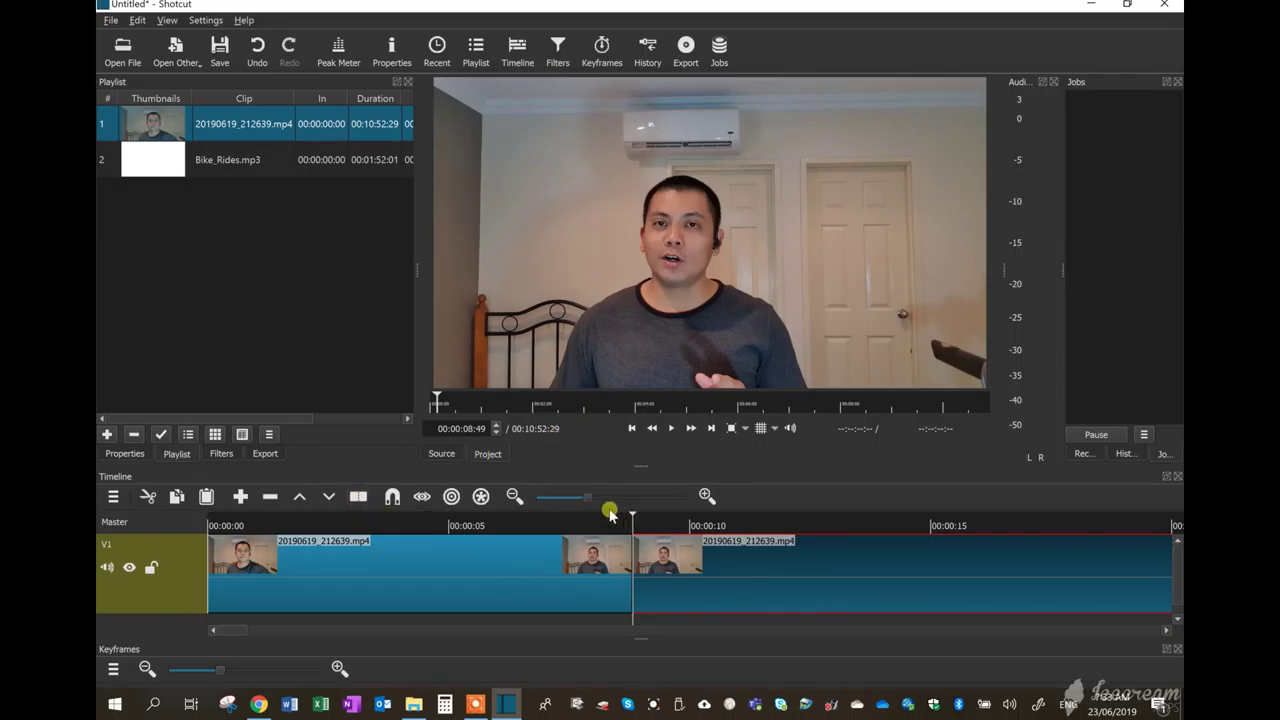
Enlarge the timeline panel and add an audio track A1 below V1
{"action": "scroll", "coordinate": [337, 560], "scroll_direction": "down", "scroll_amount": 1}
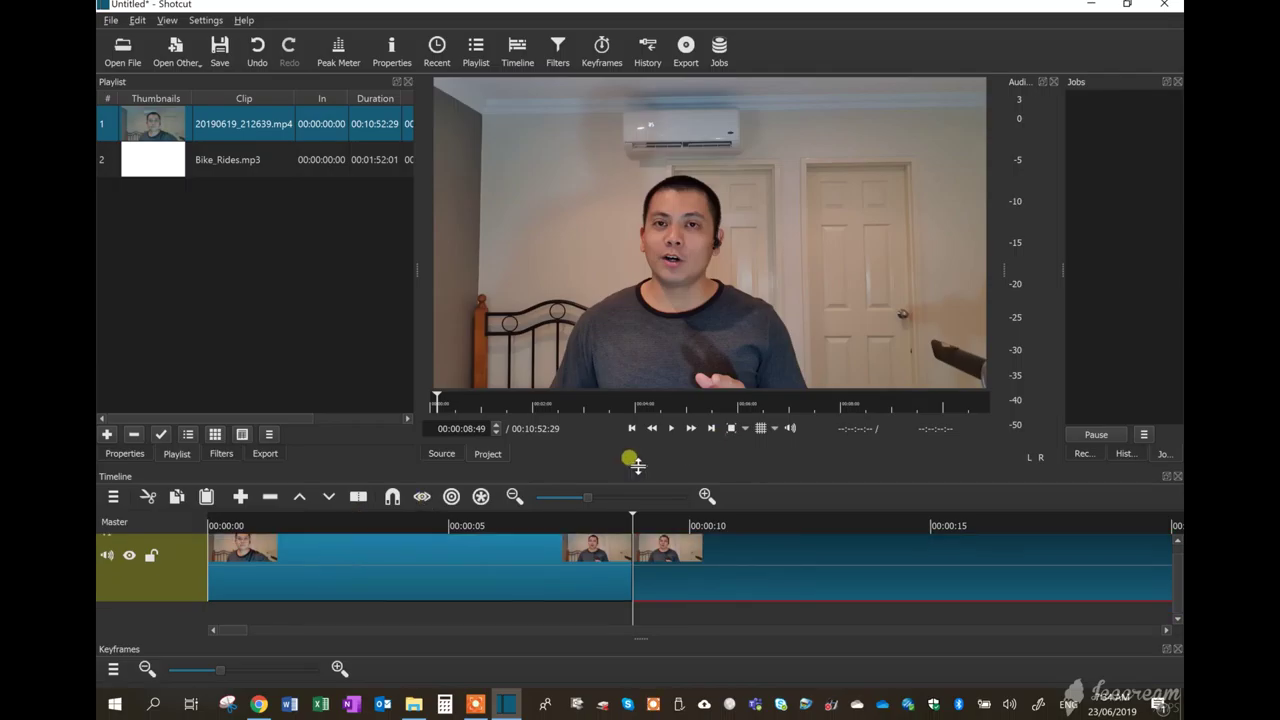
{"action": "left_click_drag", "start_coordinate": [637, 465], "coordinate": [637, 361]}
{"action": "right_click", "coordinate": [338, 548]}
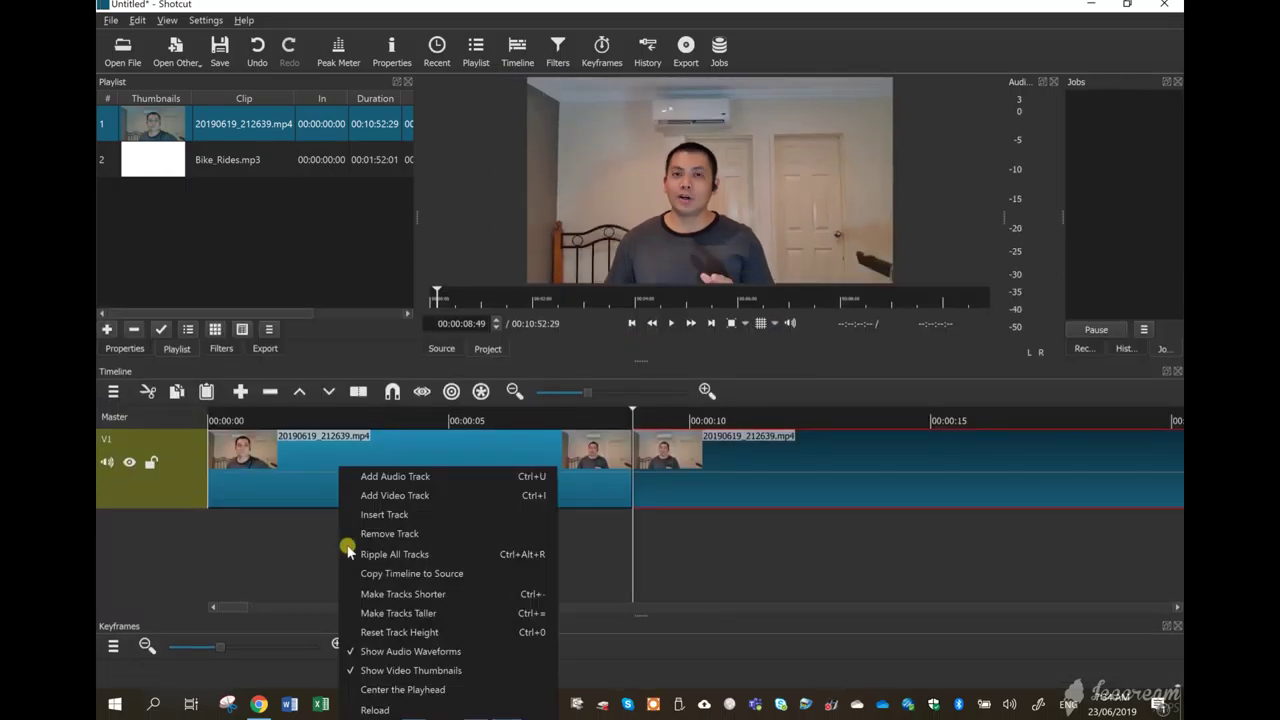
{"action": "left_click", "coordinate": [389, 482]}
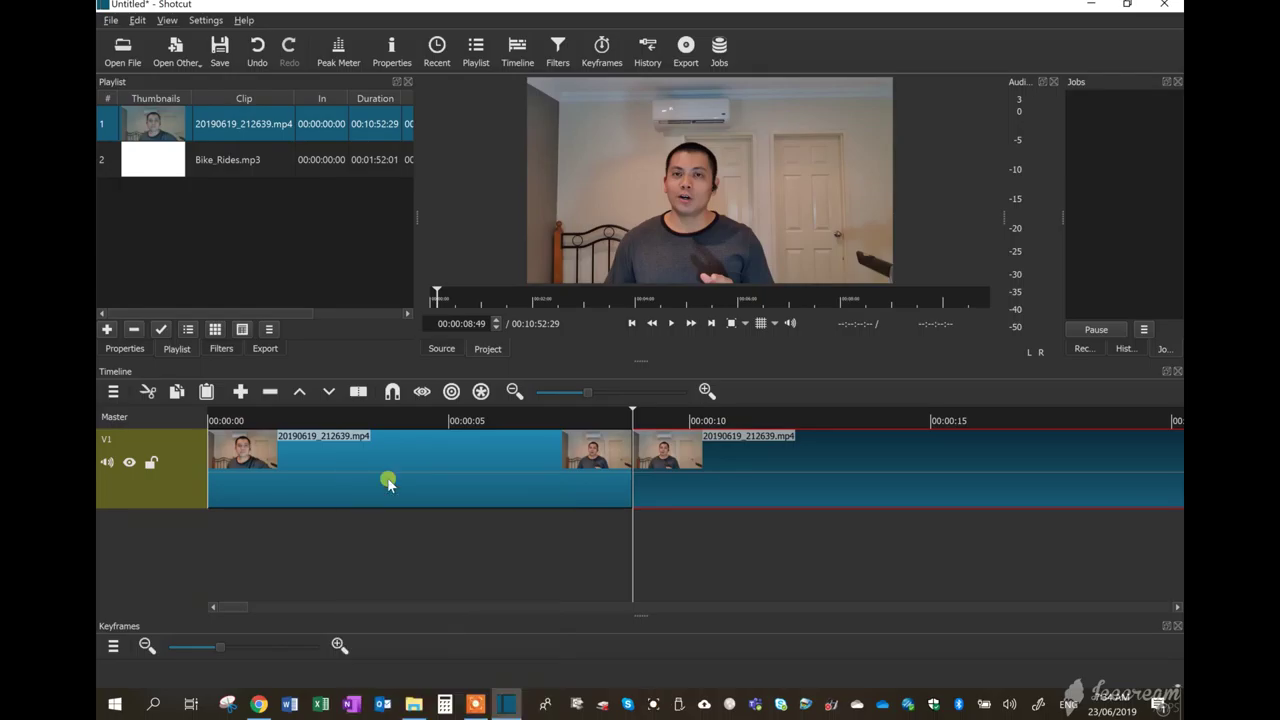
Place Bike_Rides.mp3 on the A1 track starting at 00:00:00
{"action": "left_click", "coordinate": [172, 164]}
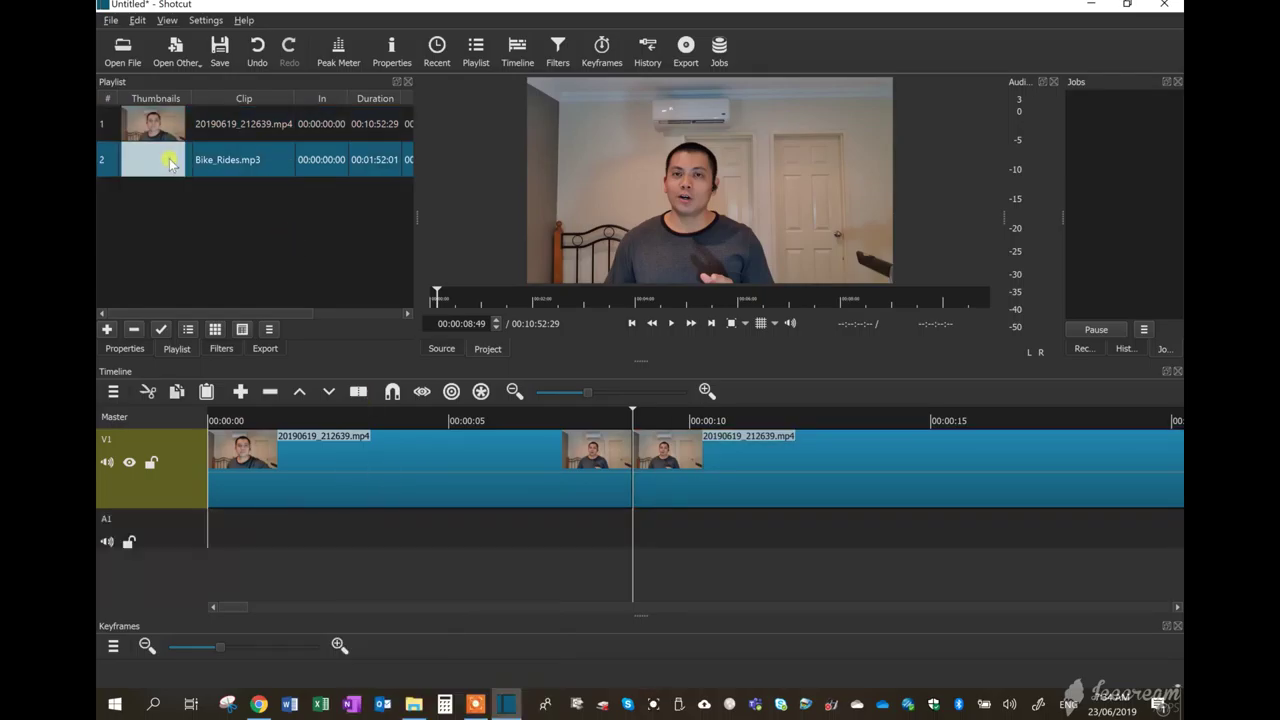
{"action": "left_click", "coordinate": [671, 323]}
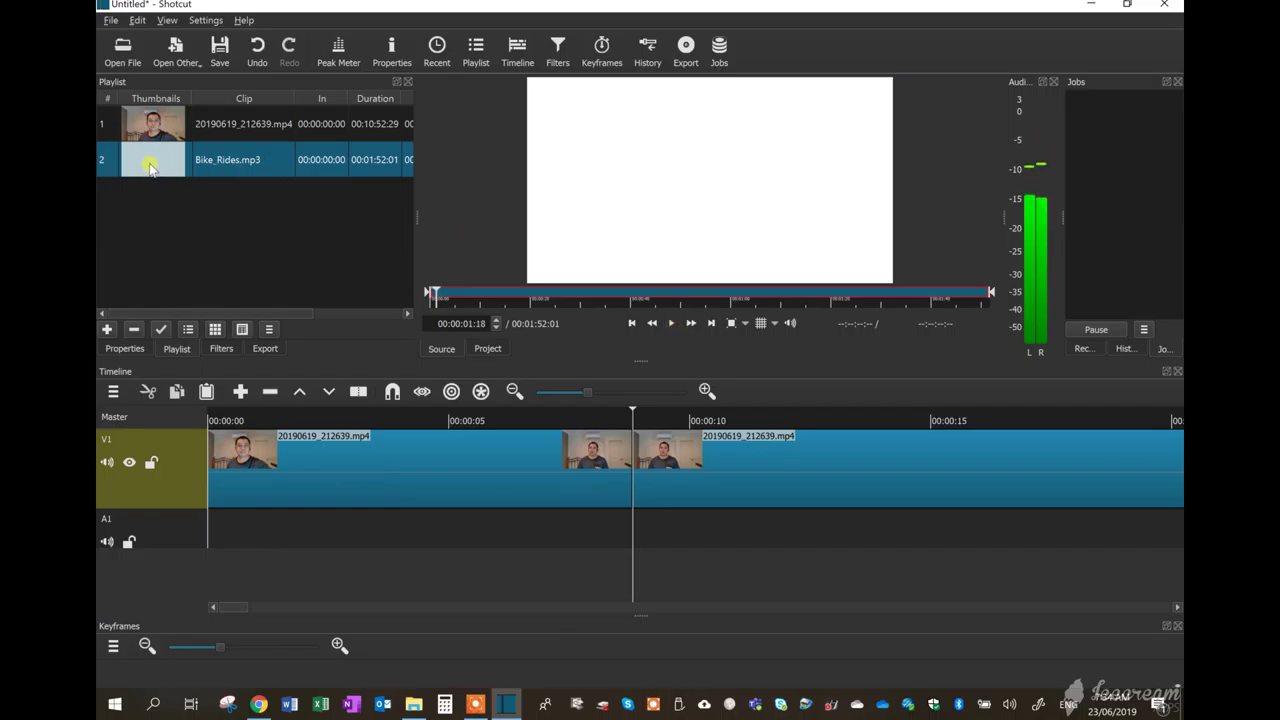
{"action": "mouse_move", "coordinate": [118, 170]}
{"action": "left_mouse_down"}
{"action": "mouse_move", "coordinate": [243, 527]}
{"action": "mouse_move", "coordinate": [296, 546]}
{"action": "left_mouse_up"}
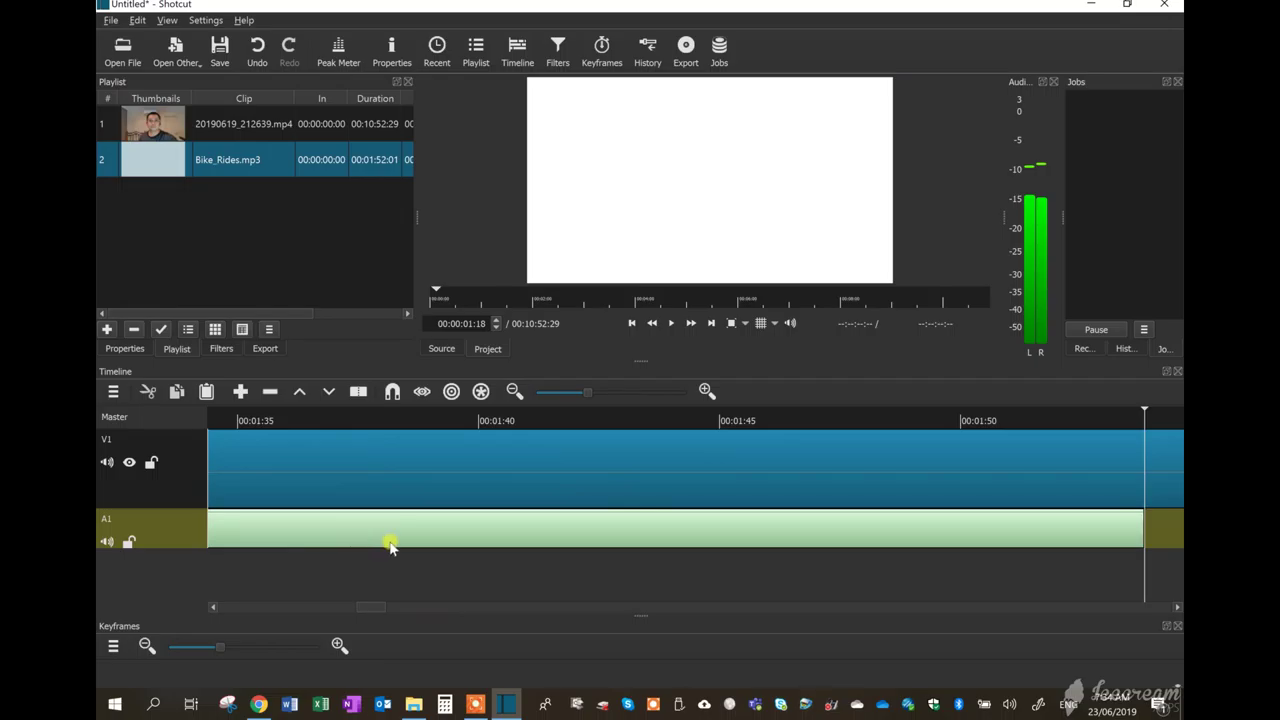
{"action": "left_click_drag", "start_coordinate": [363, 607], "coordinate": [203, 608]}
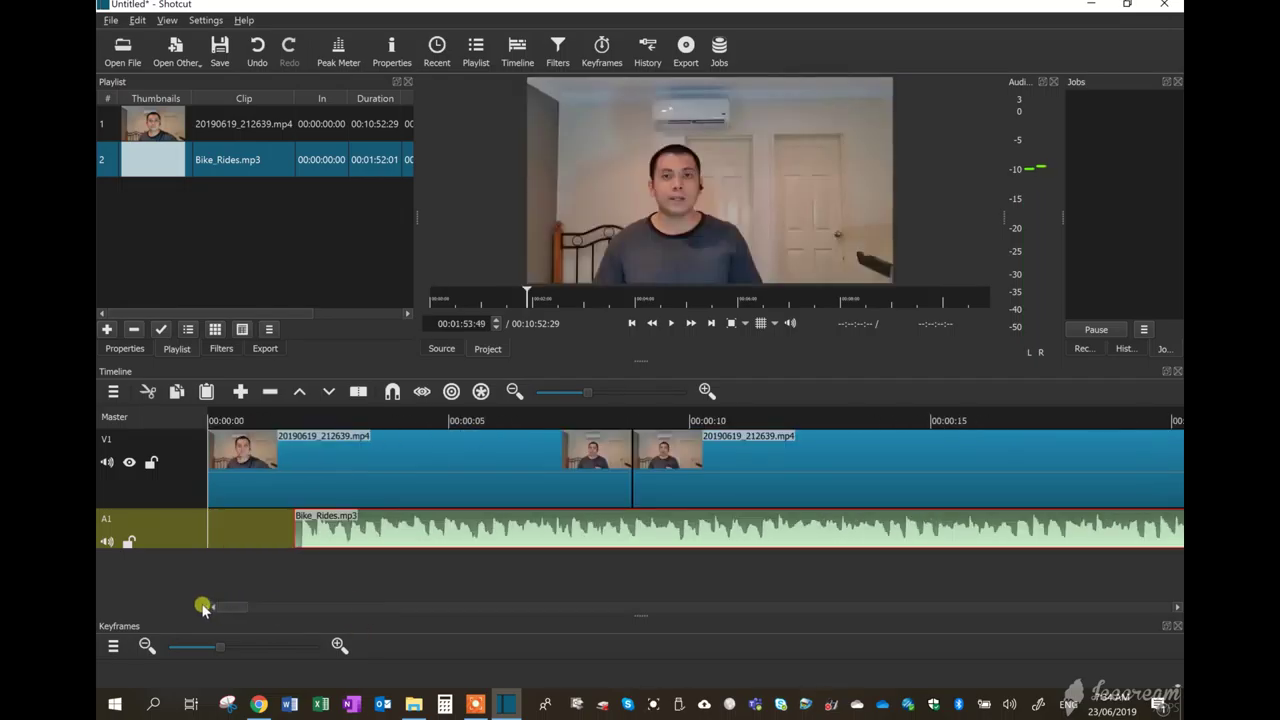
{"action": "left_click_drag", "start_coordinate": [449, 529], "coordinate": [287, 537]}
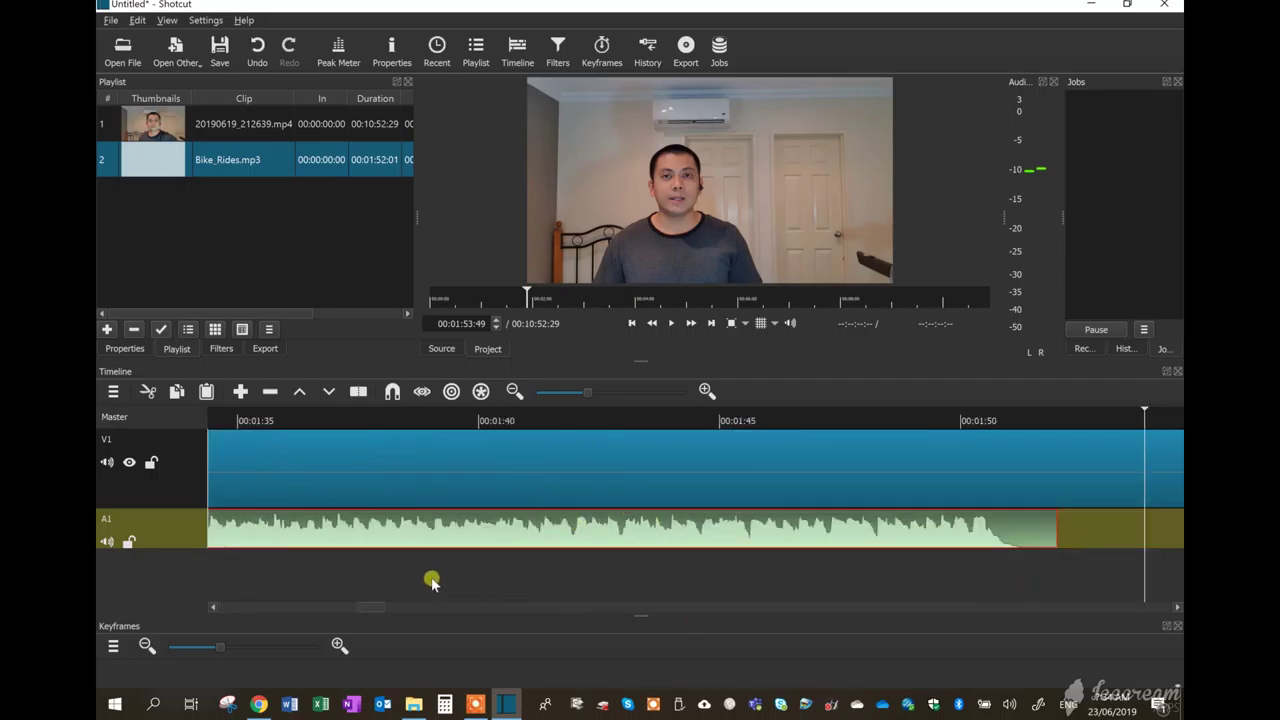
{"action": "left_click_drag", "start_coordinate": [363, 607], "coordinate": [171, 583]}
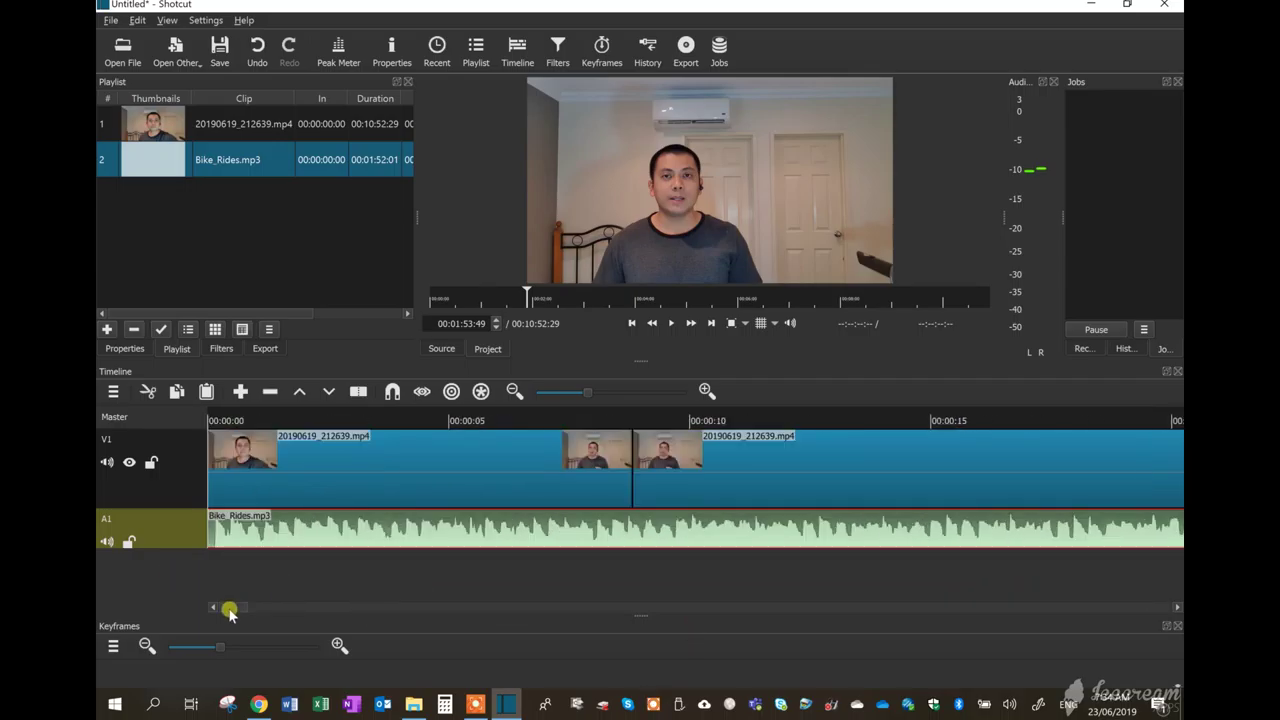
{"action": "left_click_drag", "start_coordinate": [230, 613], "coordinate": [380, 647]}
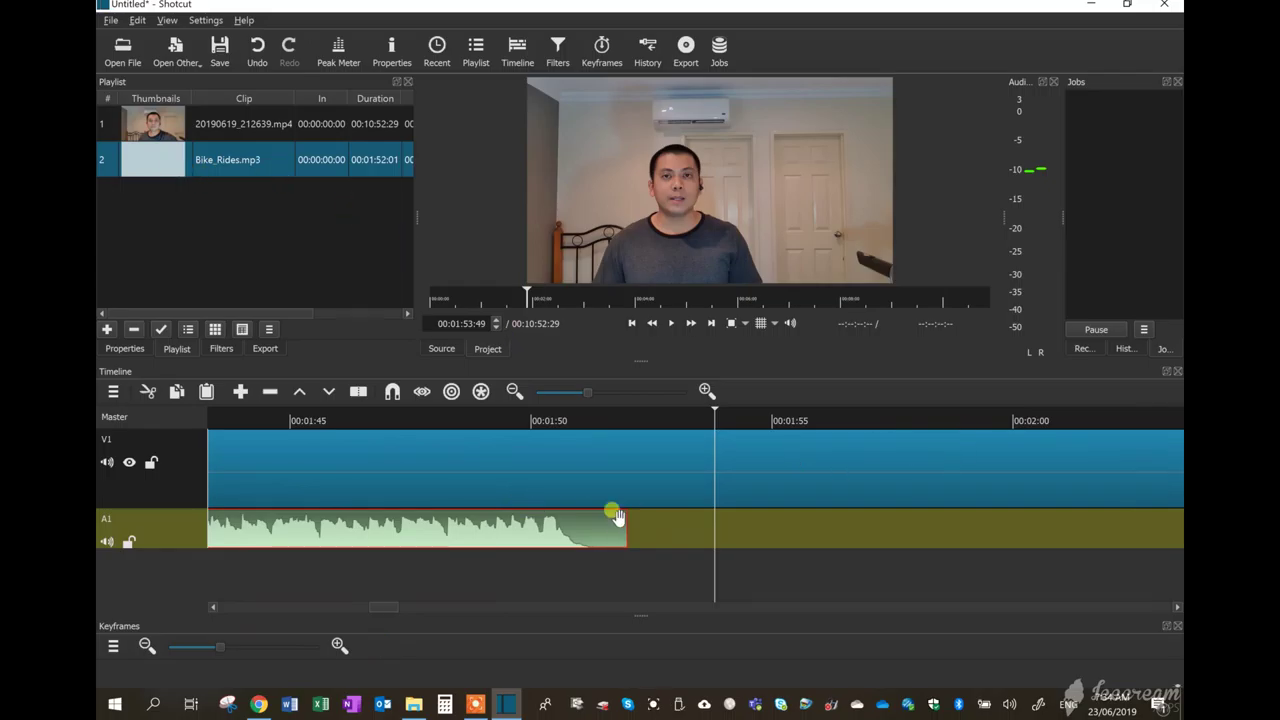
Add a second Bike_Rides.mp3 clip on A1 and close the gap after the first one
{"action": "left_click_drag", "start_coordinate": [163, 167], "coordinate": [382, 612]}
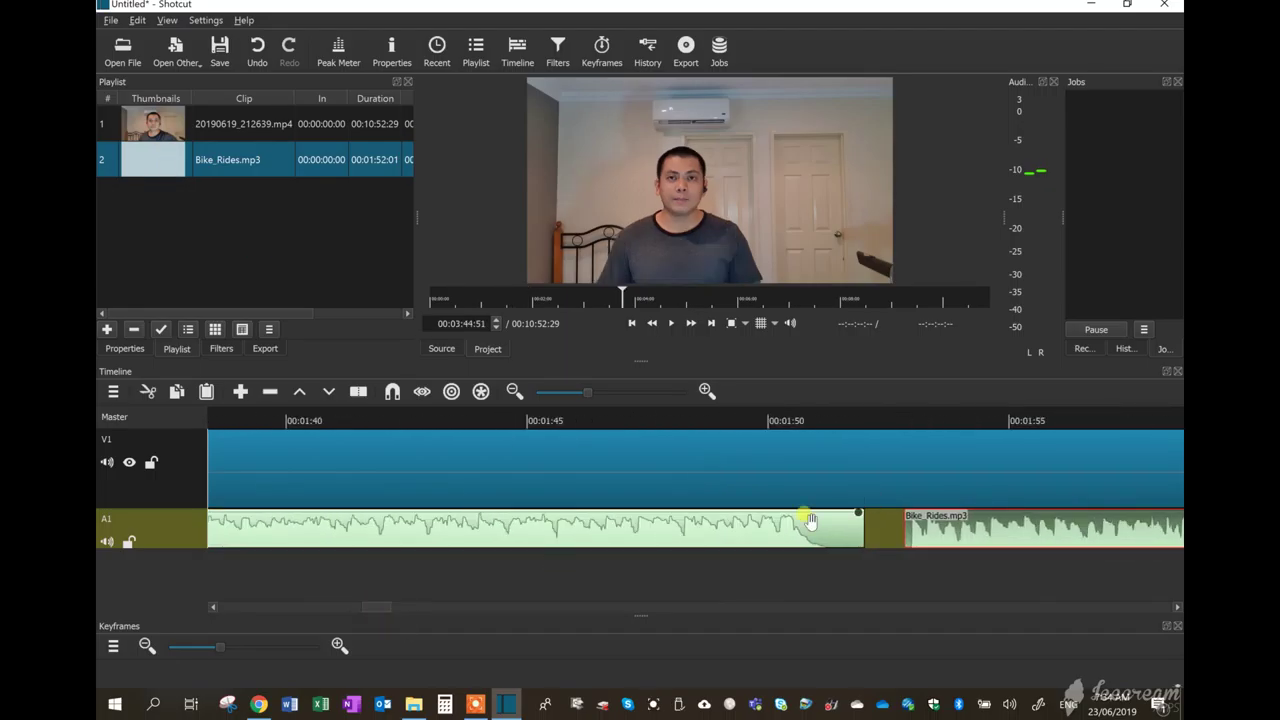
{"action": "left_click", "coordinate": [937, 527]}
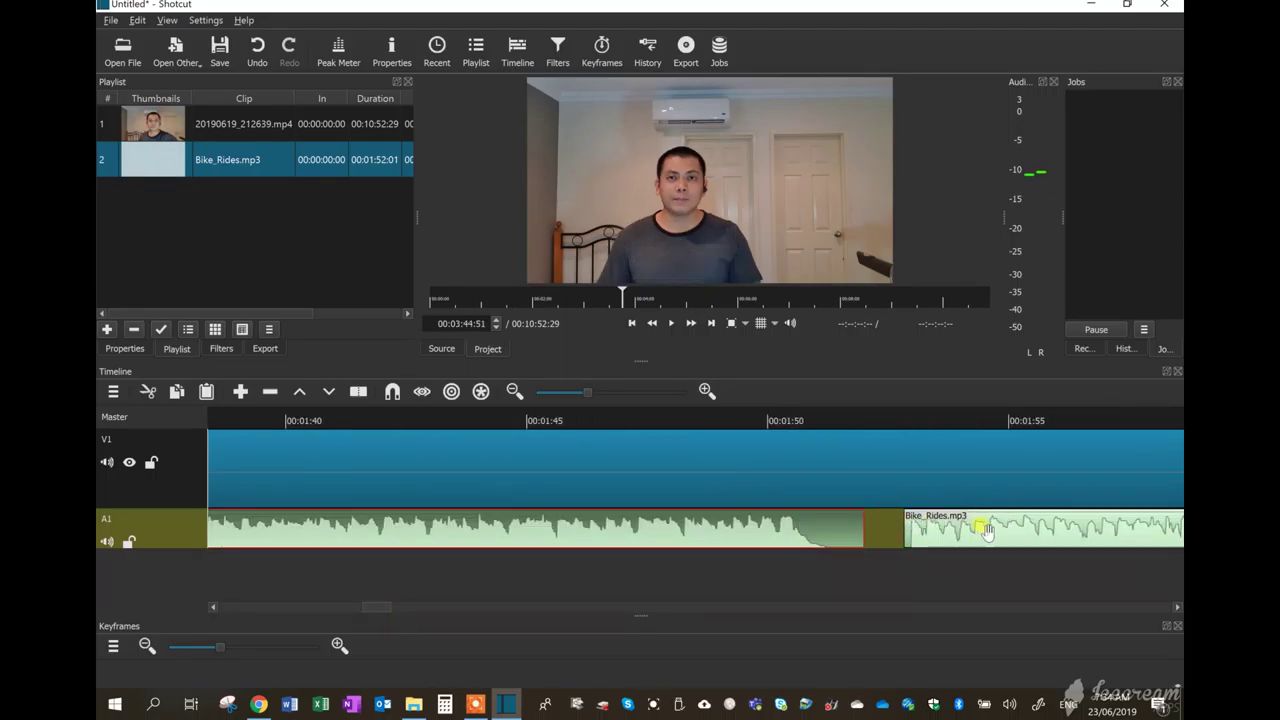
{"action": "left_click", "coordinate": [1037, 533]}
{"action": "left_click_drag", "start_coordinate": [1033, 533], "coordinate": [985, 538]}
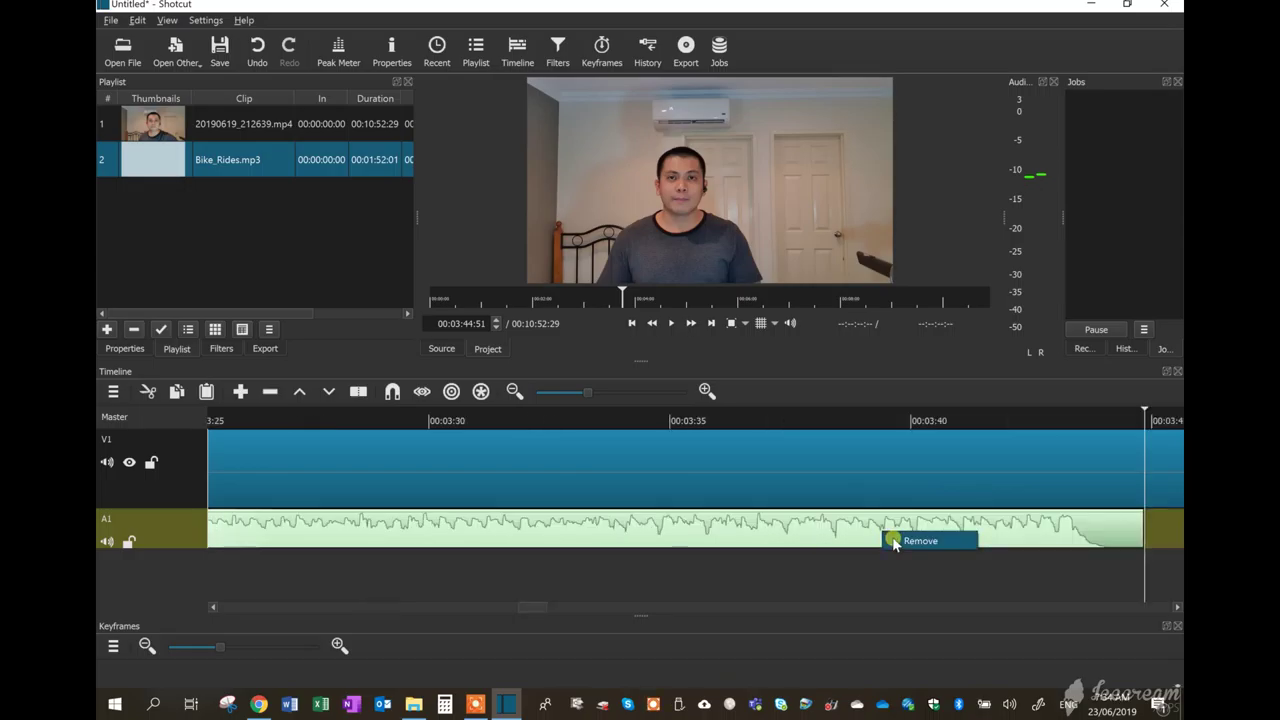
{"action": "left_click_drag", "start_coordinate": [882, 535], "coordinate": [893, 543]}
{"action": "key", "text": "Home"}
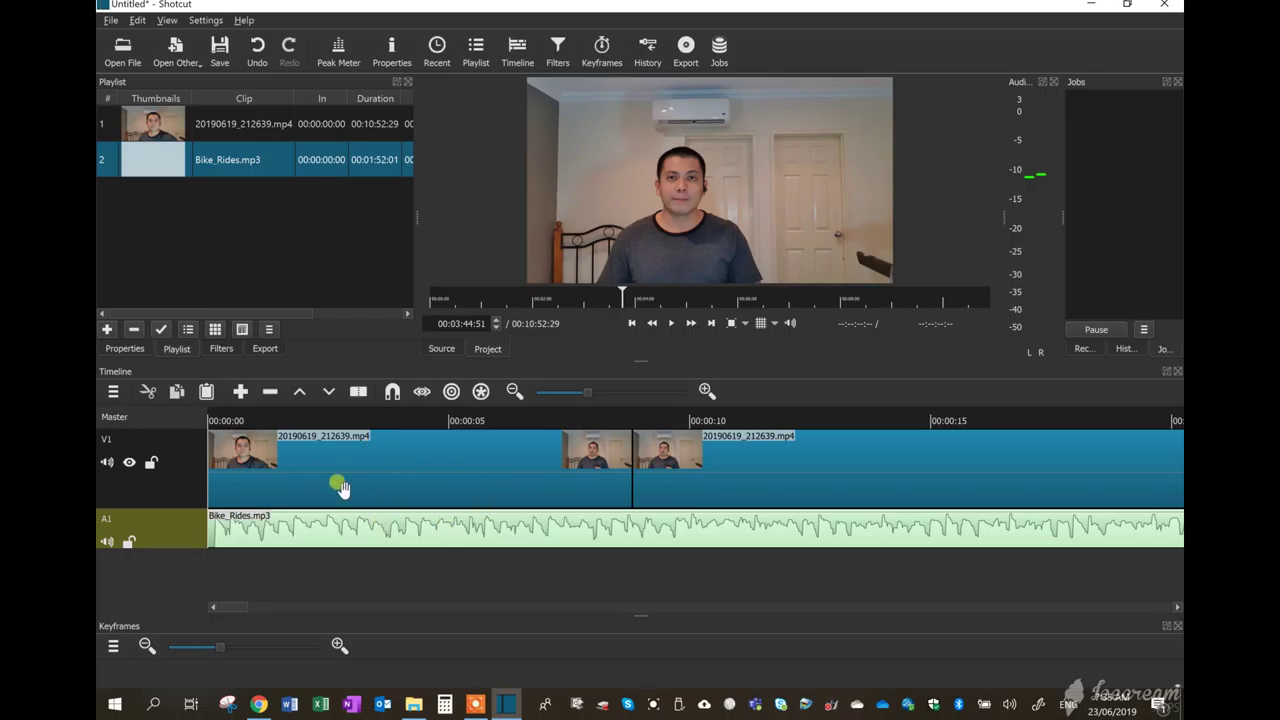
Add a new empty V2 video track above V1
{"action": "right_click", "coordinate": [243, 568]}
{"action": "left_click", "coordinate": [313, 494]}
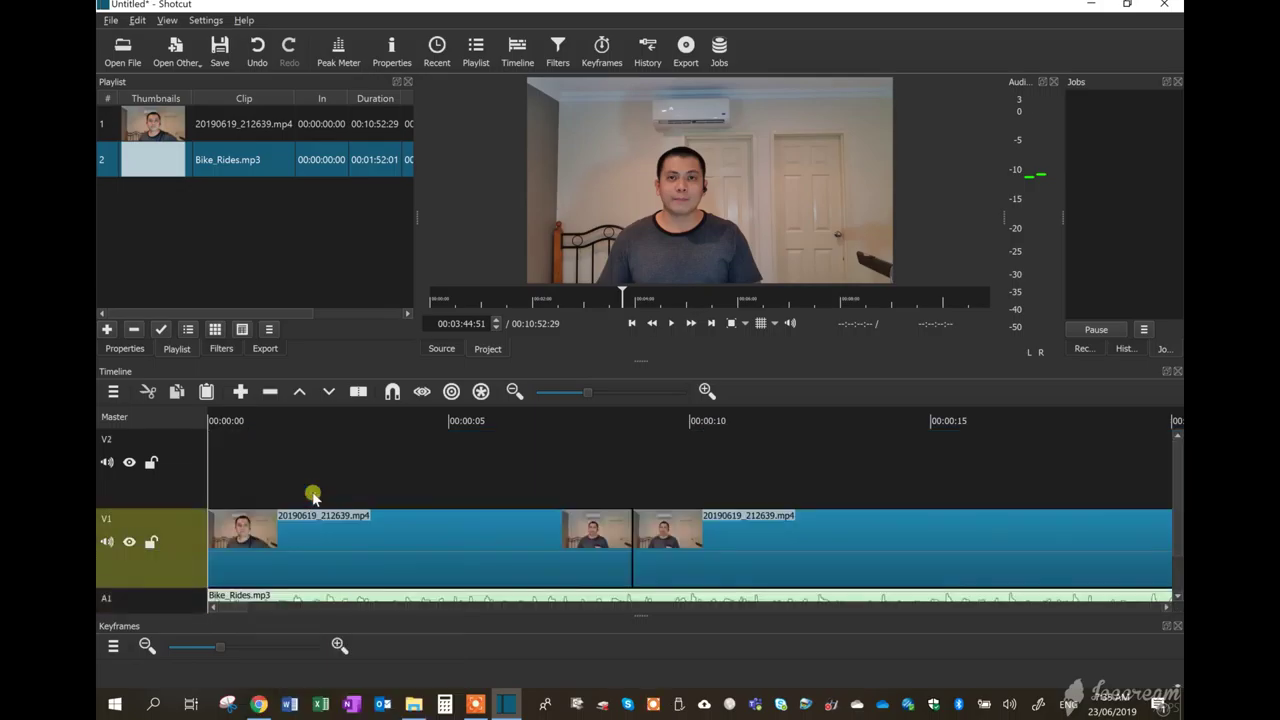
{"action": "left_click", "coordinate": [413, 704]}
Drag download.jpg from YT Vlogs > Introduction into the Shotcut playlist, then minimize Explorer
{"action": "left_click_drag", "start_coordinate": [890, 208], "coordinate": [836, 192]}
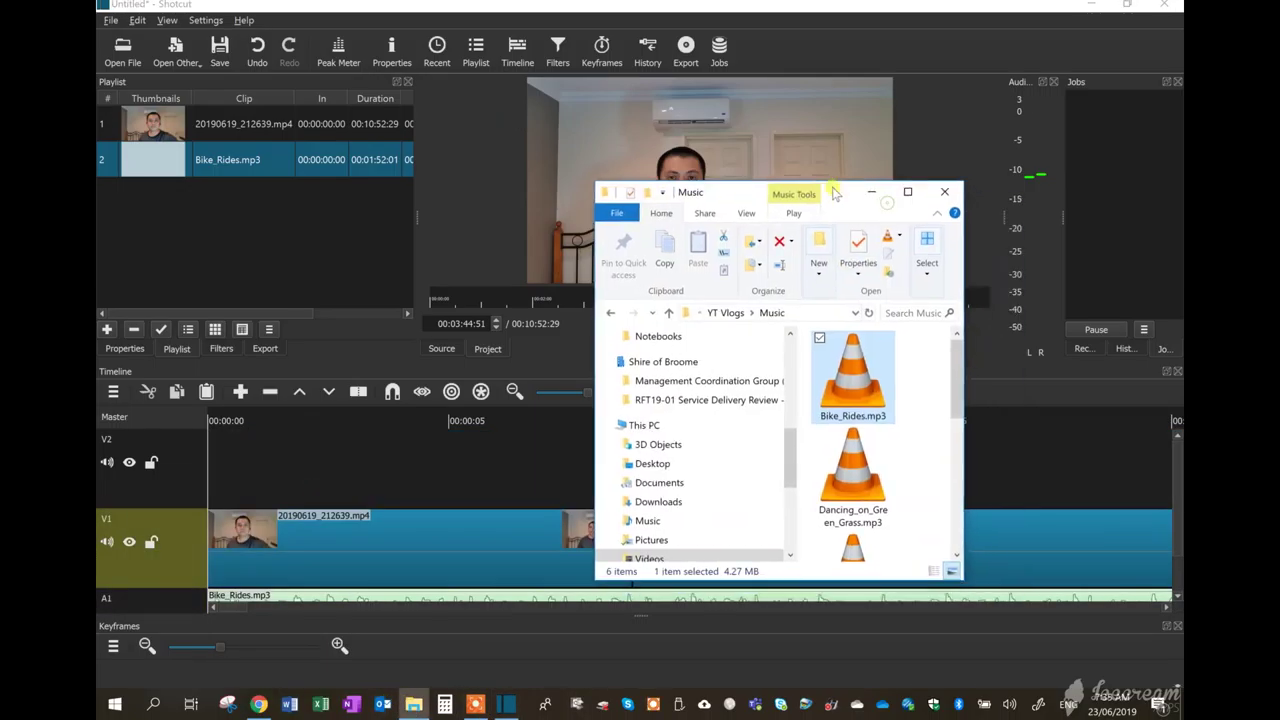
{"action": "left_click", "coordinate": [725, 312]}
{"action": "double_click", "coordinate": [851, 385]}
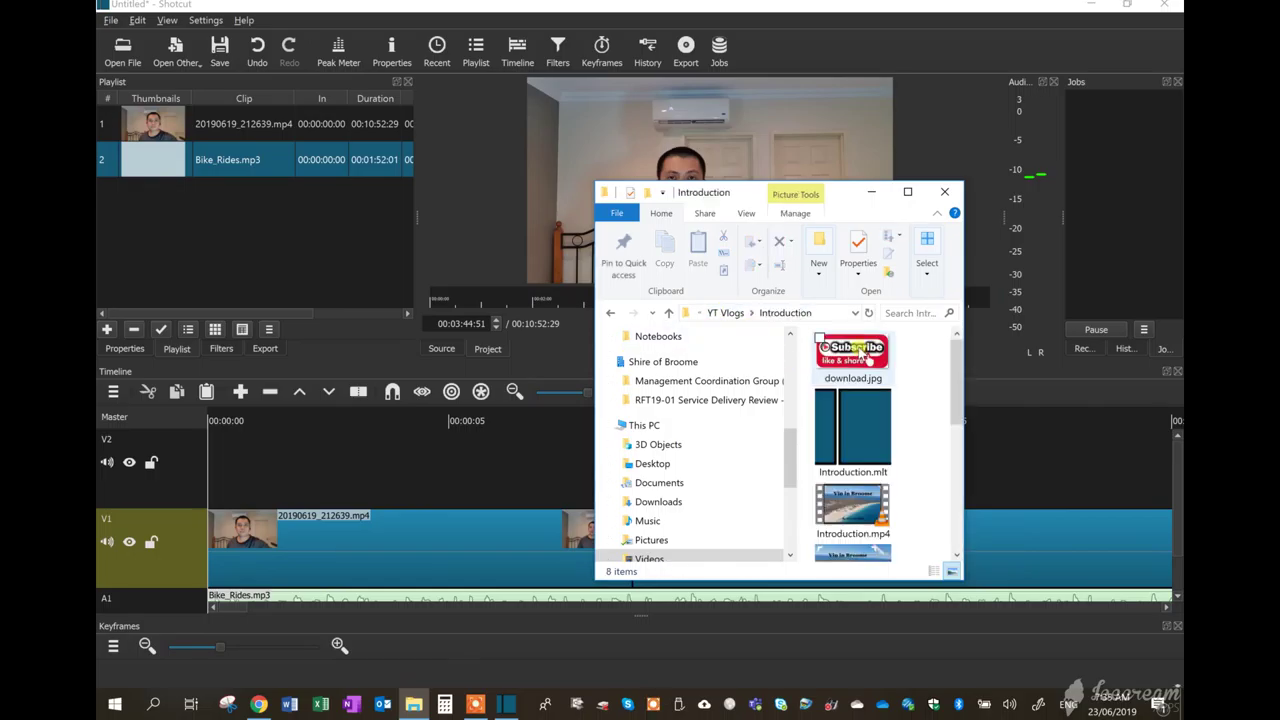
{"action": "left_click_drag", "start_coordinate": [667, 288], "coordinate": [268, 260]}
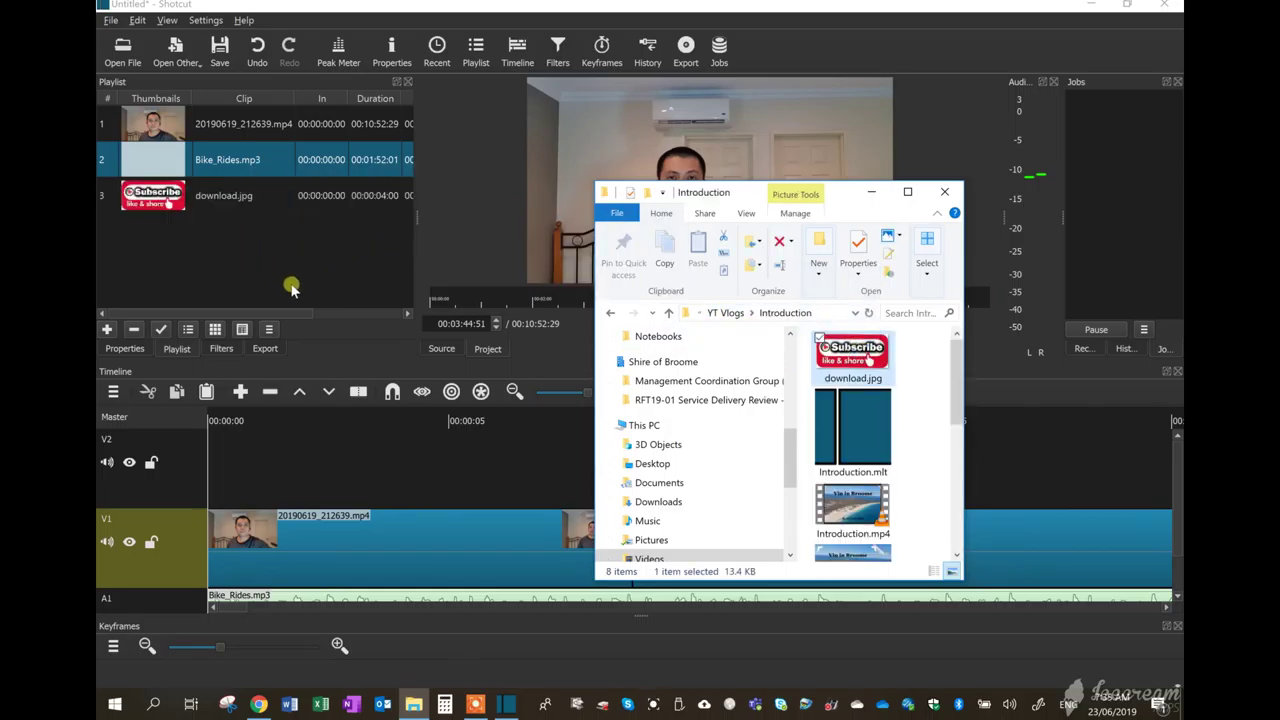
{"action": "left_click", "coordinate": [876, 191]}
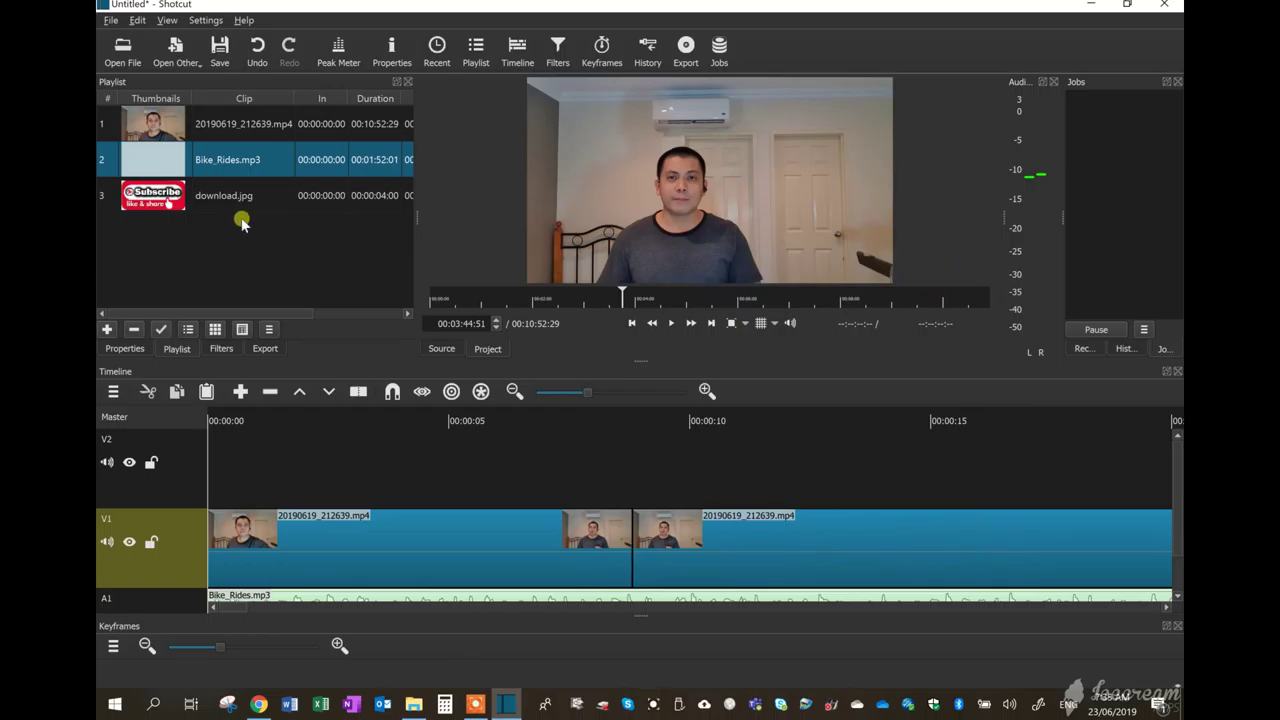
Place download.jpg on V2 near 00:00:05 and preview the overlay from the start
{"action": "double_click", "coordinate": [170, 205]}
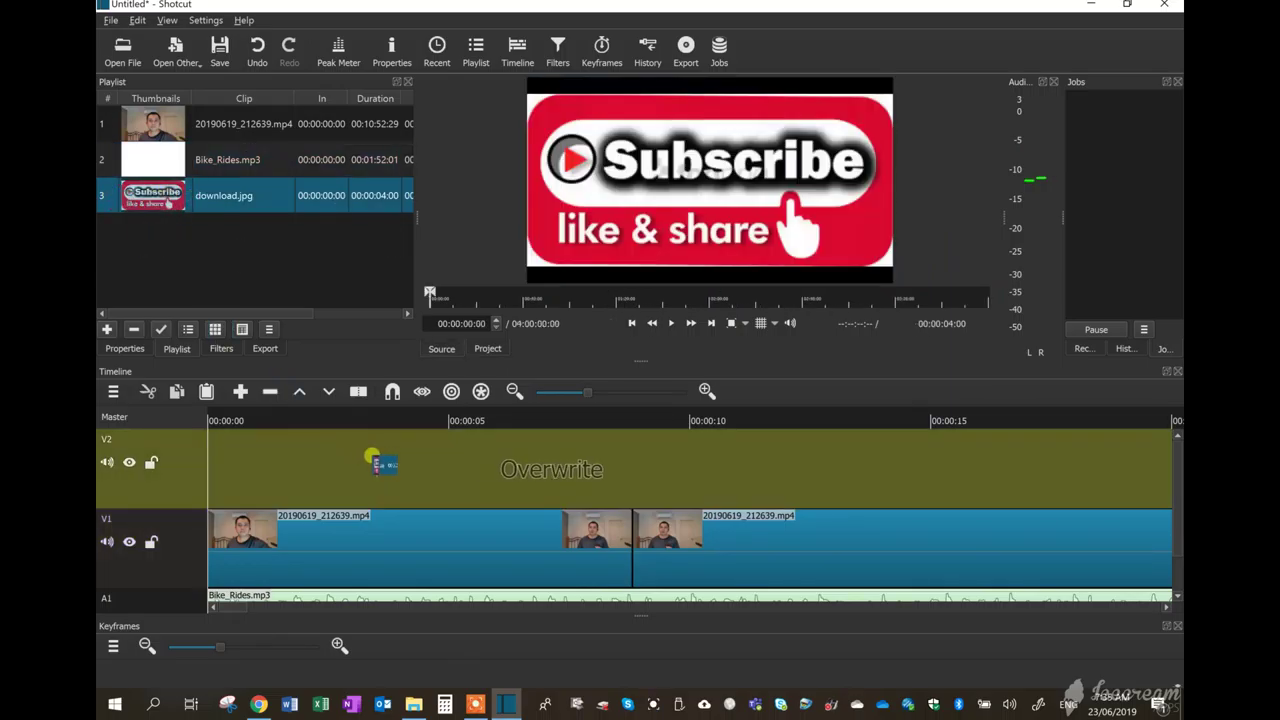
{"action": "left_click_drag", "start_coordinate": [150, 200], "coordinate": [443, 487]}
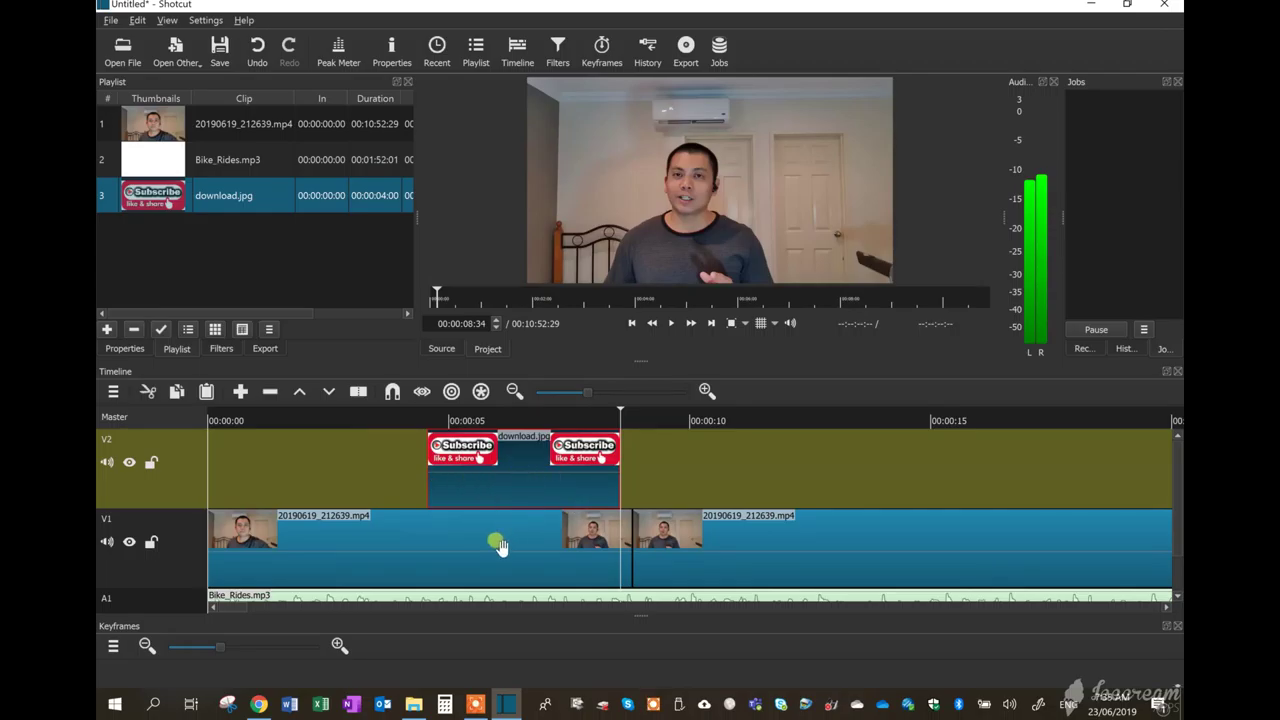
{"action": "left_click", "coordinate": [432, 291]}
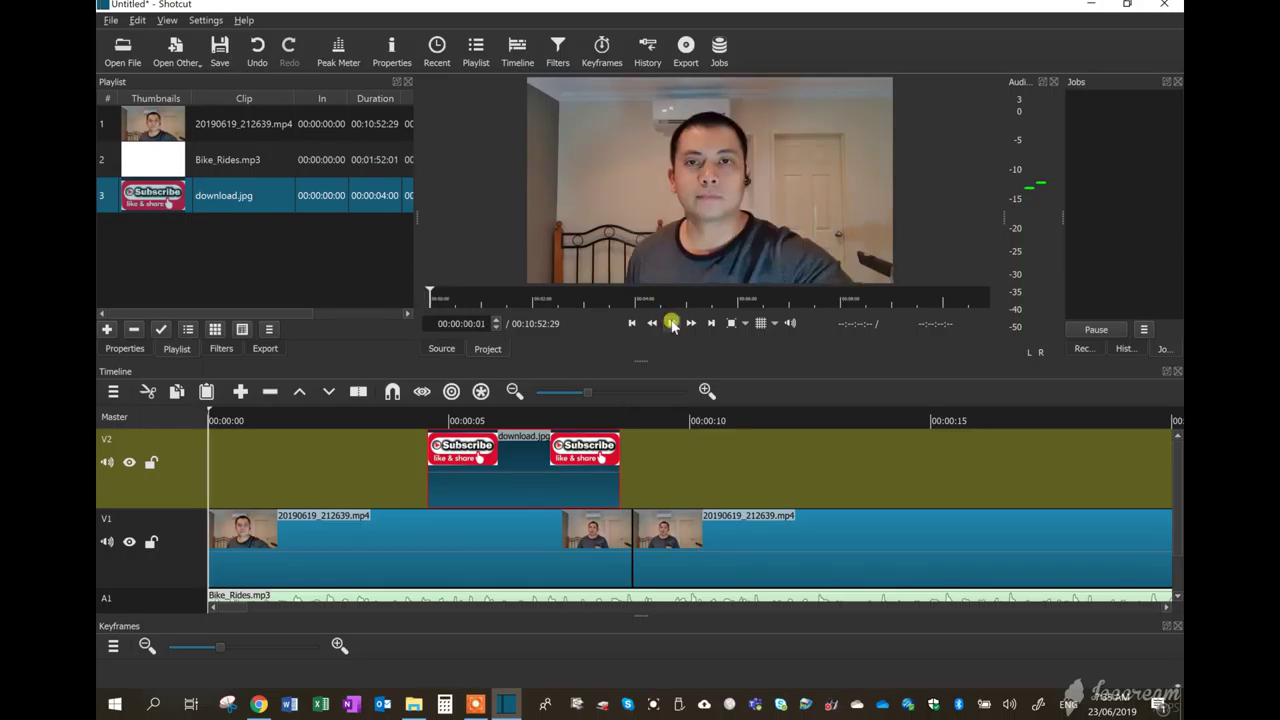
{"action": "left_click", "coordinate": [672, 323]}
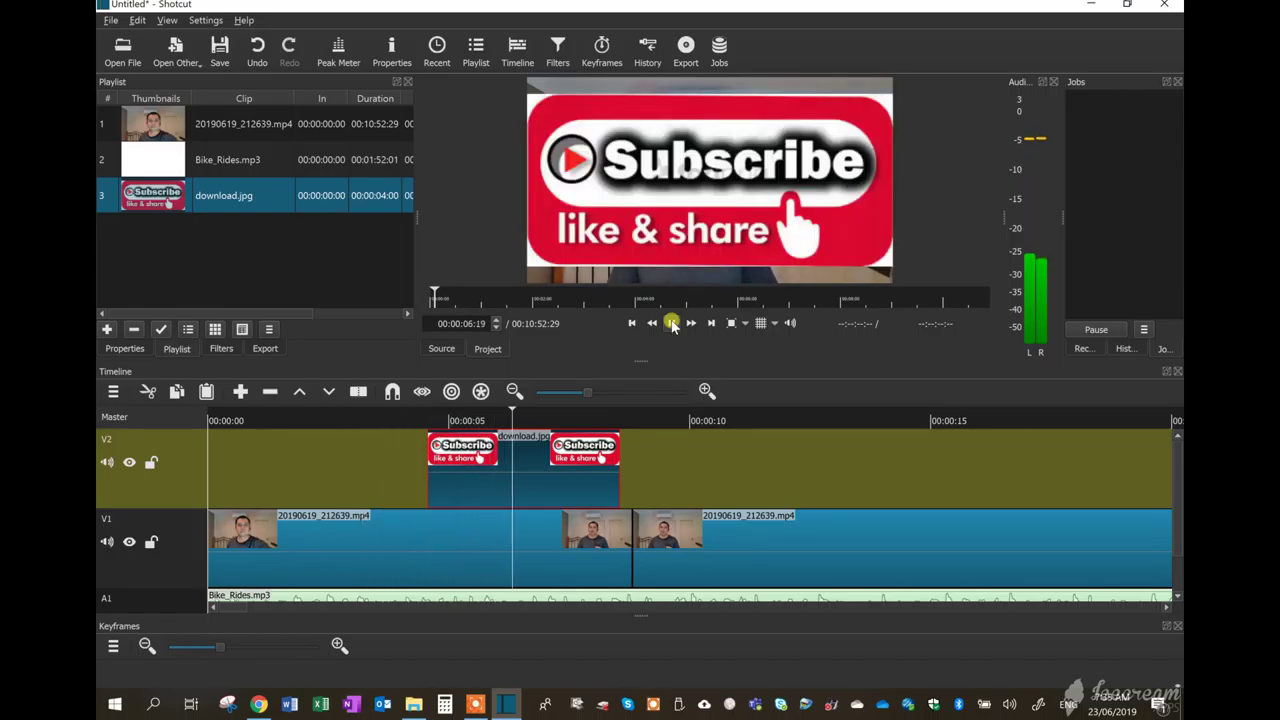
{"action": "left_click", "coordinate": [672, 323]}
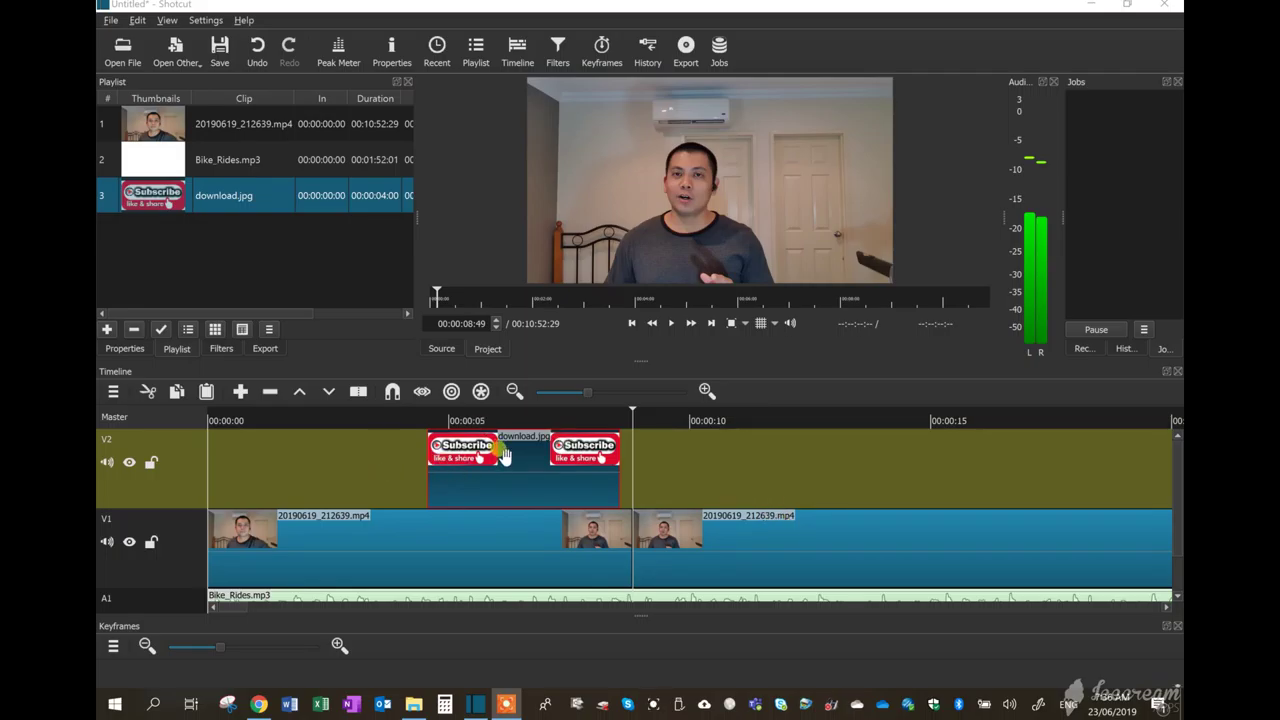
Select the first 20190619_212639.mp4 piece on V1 and show its Filters panel
{"action": "scroll", "coordinate": [602, 456], "scroll_direction": "down", "scroll_amount": 1}
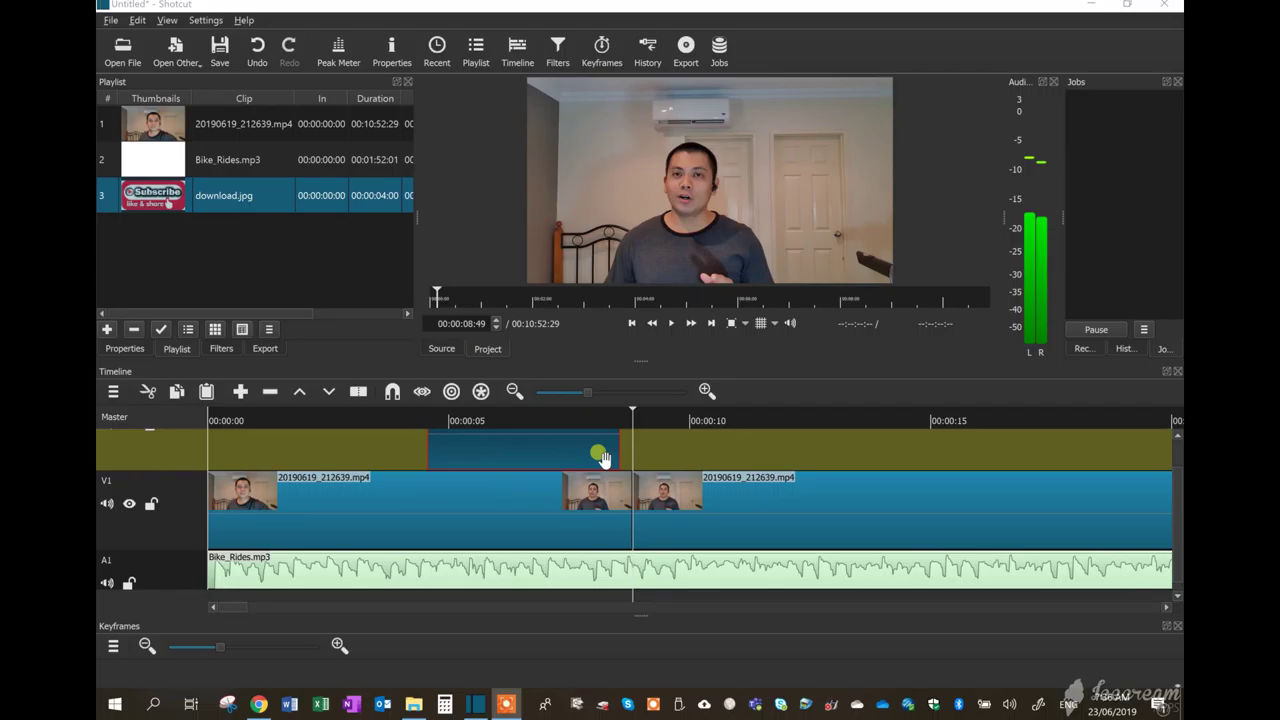
{"action": "scroll", "coordinate": [602, 456], "scroll_direction": "up", "scroll_amount": 1}
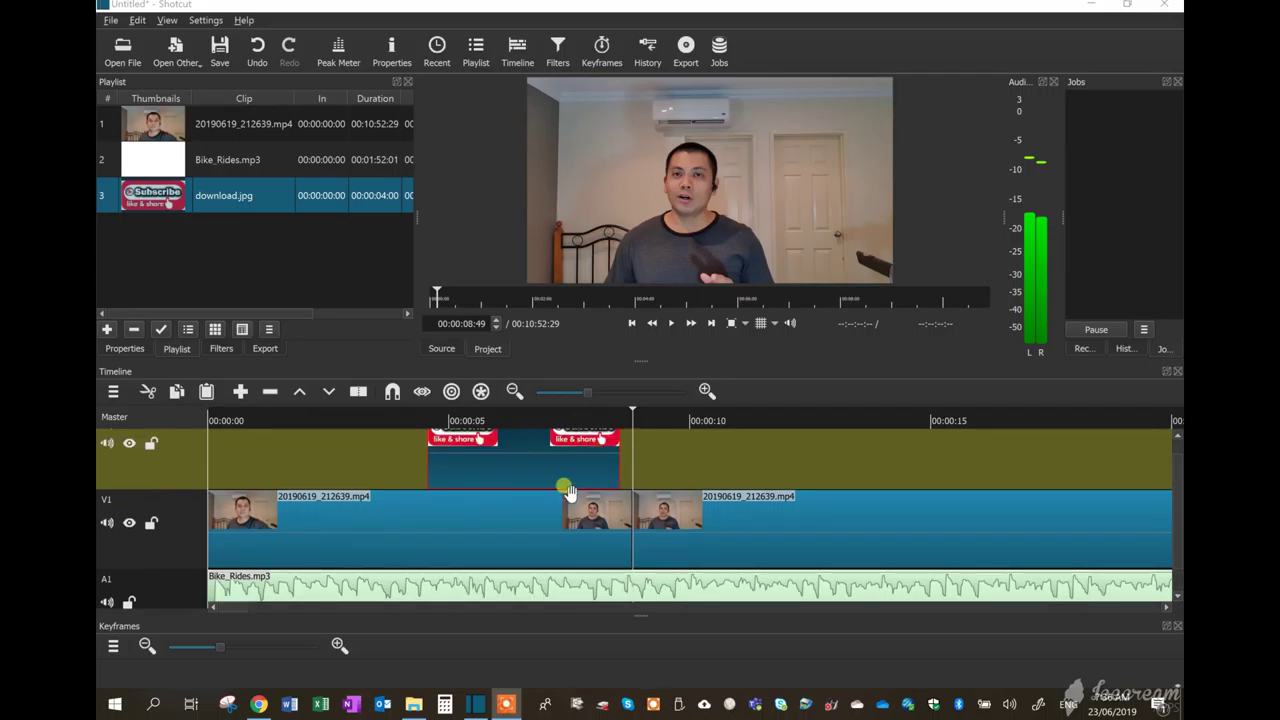
{"action": "scroll", "coordinate": [563, 472], "scroll_direction": "up", "scroll_amount": 1}
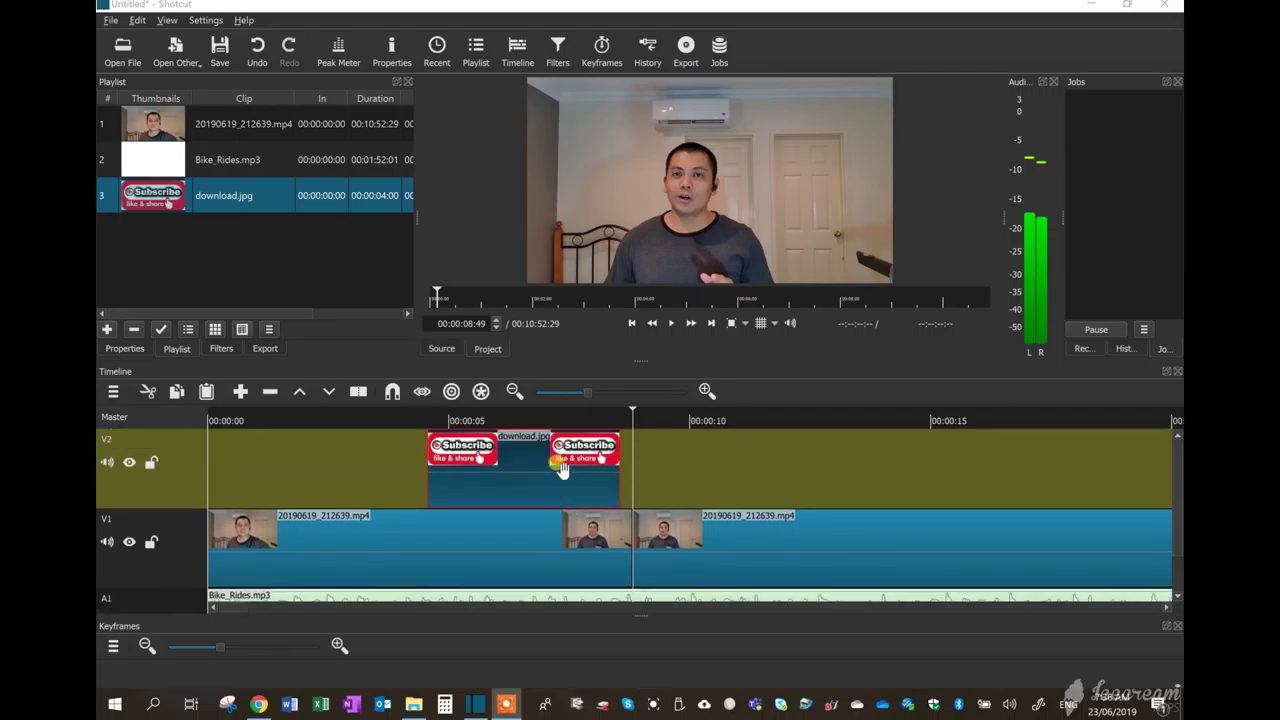
{"action": "scroll", "coordinate": [560, 471], "scroll_direction": "down", "scroll_amount": 1}
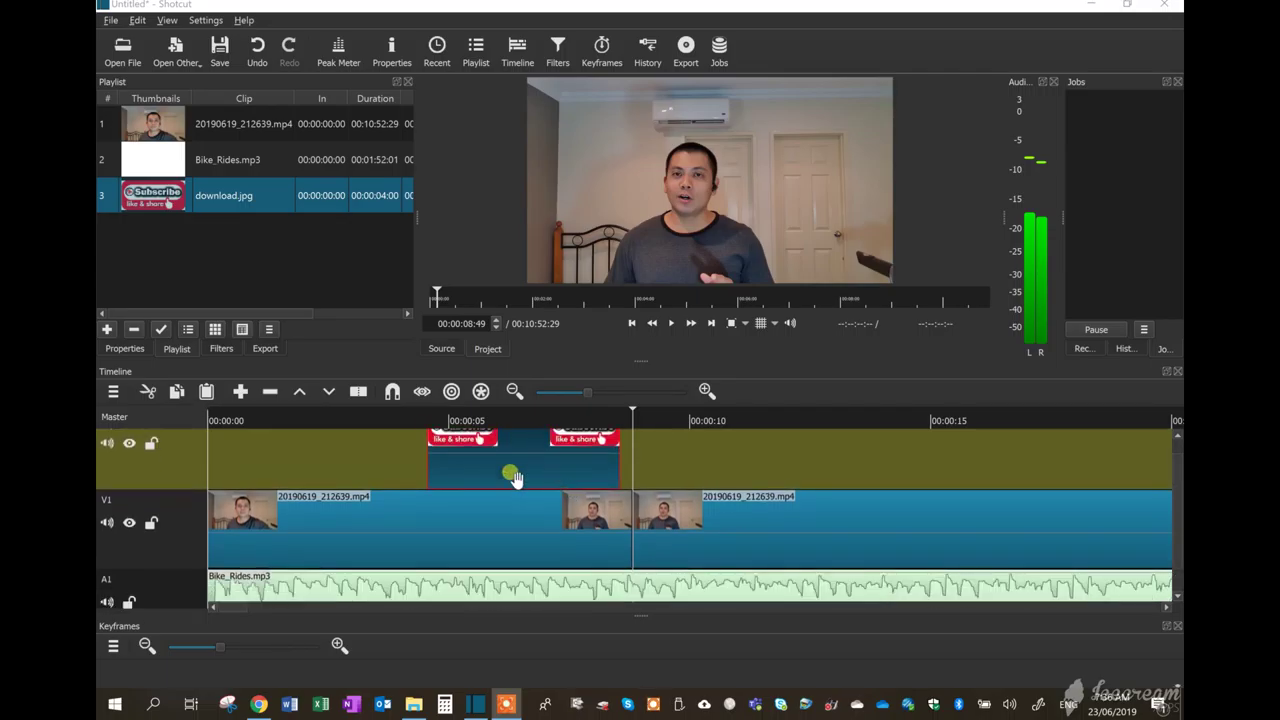
{"action": "left_click", "coordinate": [320, 526]}
{"action": "left_click", "coordinate": [449, 468]}
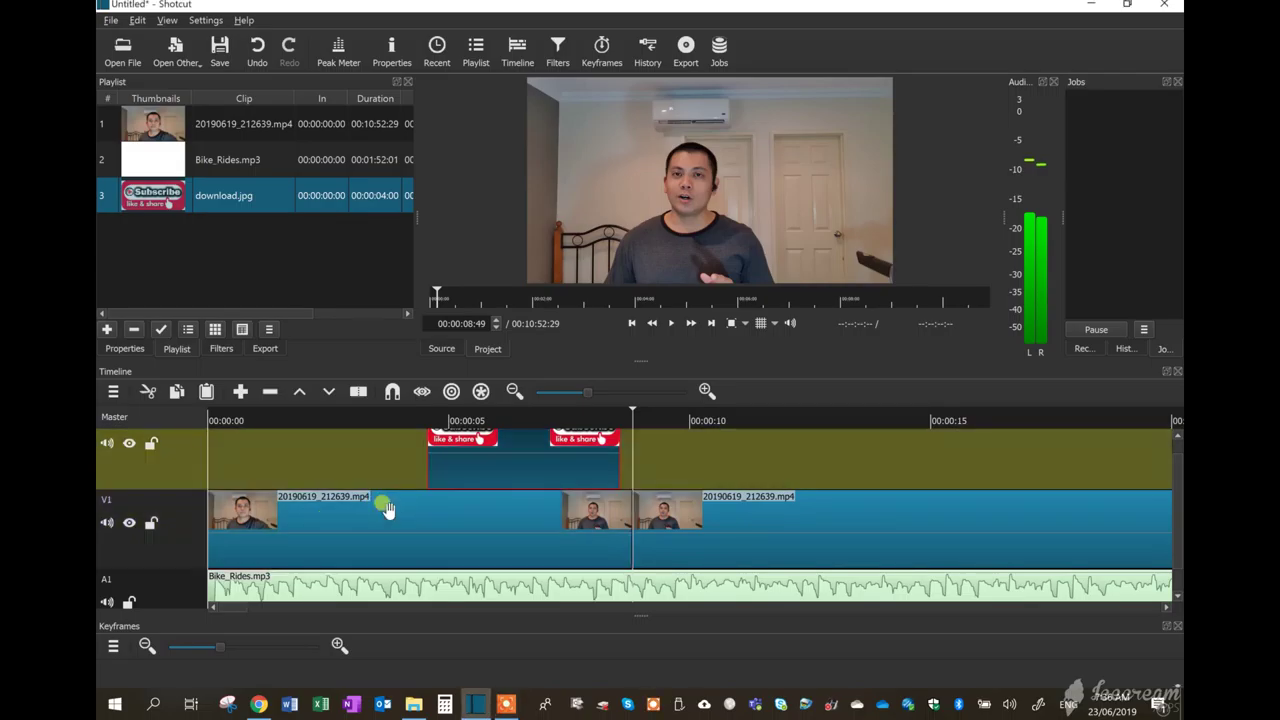
{"action": "left_click", "coordinate": [386, 510]}
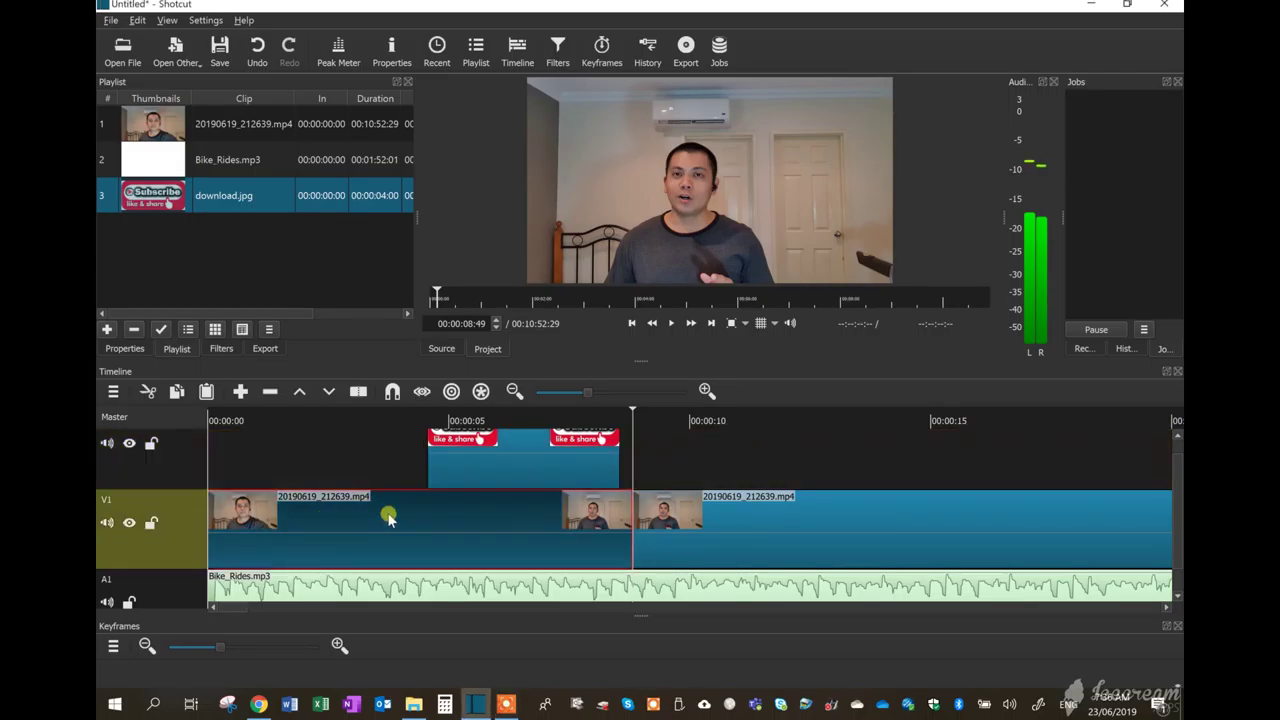
{"action": "left_click", "coordinate": [566, 55]}
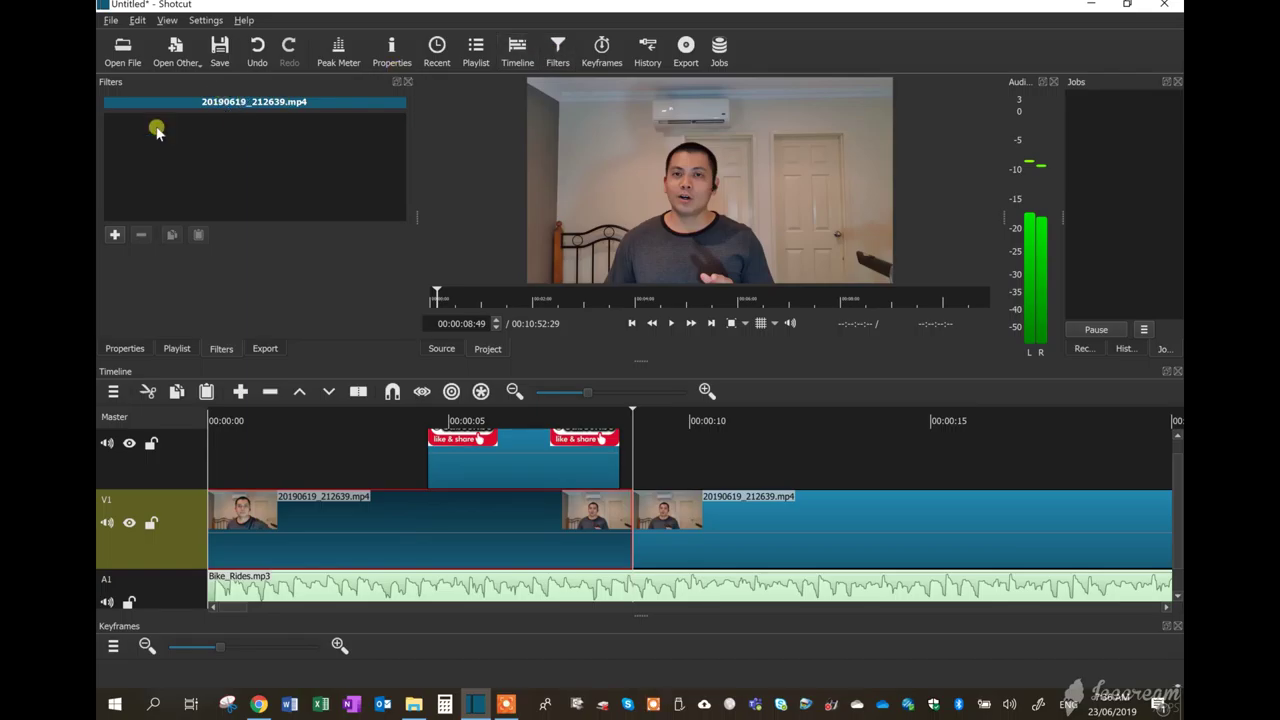
Add a Size and Position video filter to the first vlog piece, then select the download.jpg clip
{"action": "left_click", "coordinate": [117, 235]}
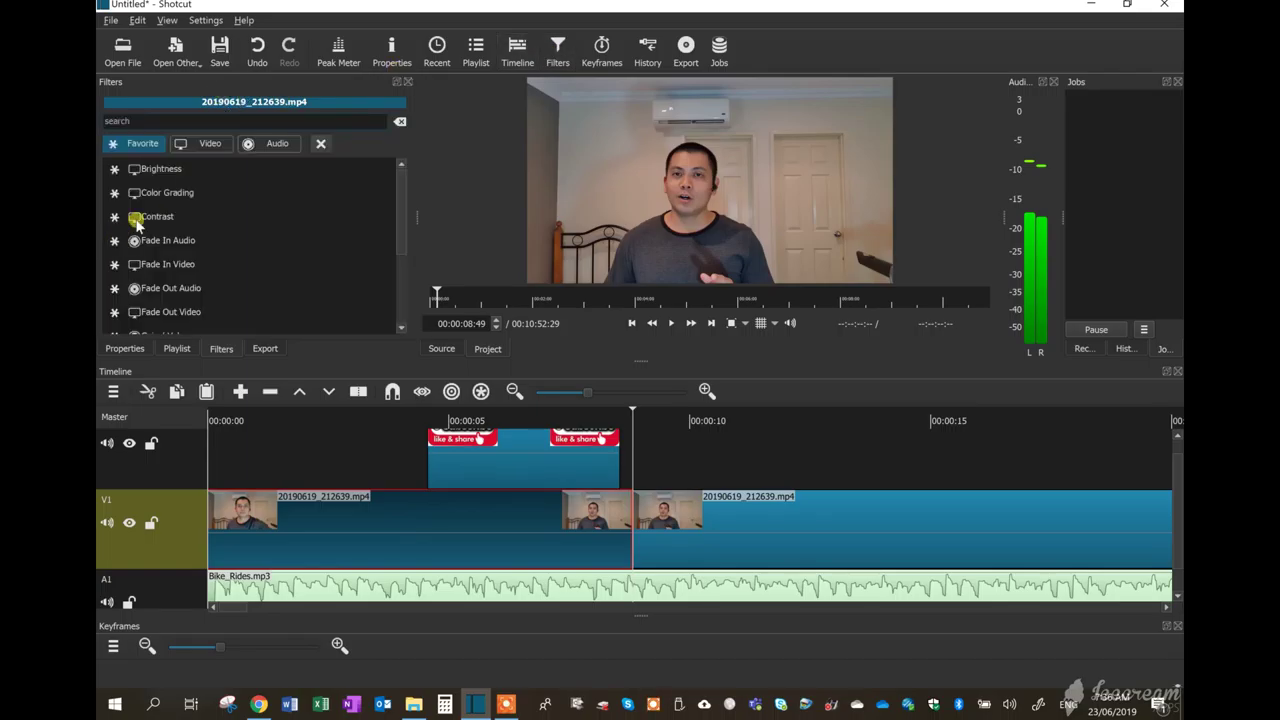
{"action": "left_click", "coordinate": [208, 144]}
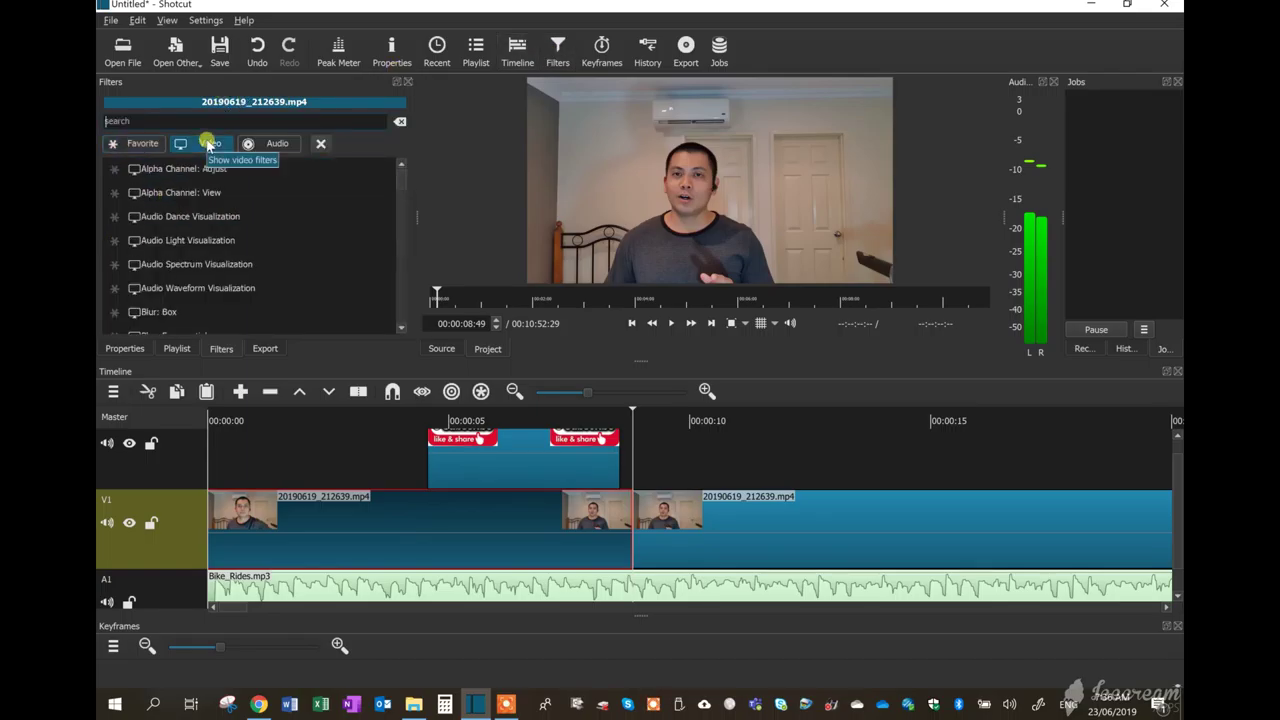
{"action": "mouse_move", "coordinate": [403, 174]}
{"action": "left_mouse_down"}
{"action": "mouse_move", "coordinate": [390, 253]}
{"action": "mouse_move", "coordinate": [400, 303]}
{"action": "left_mouse_up"}
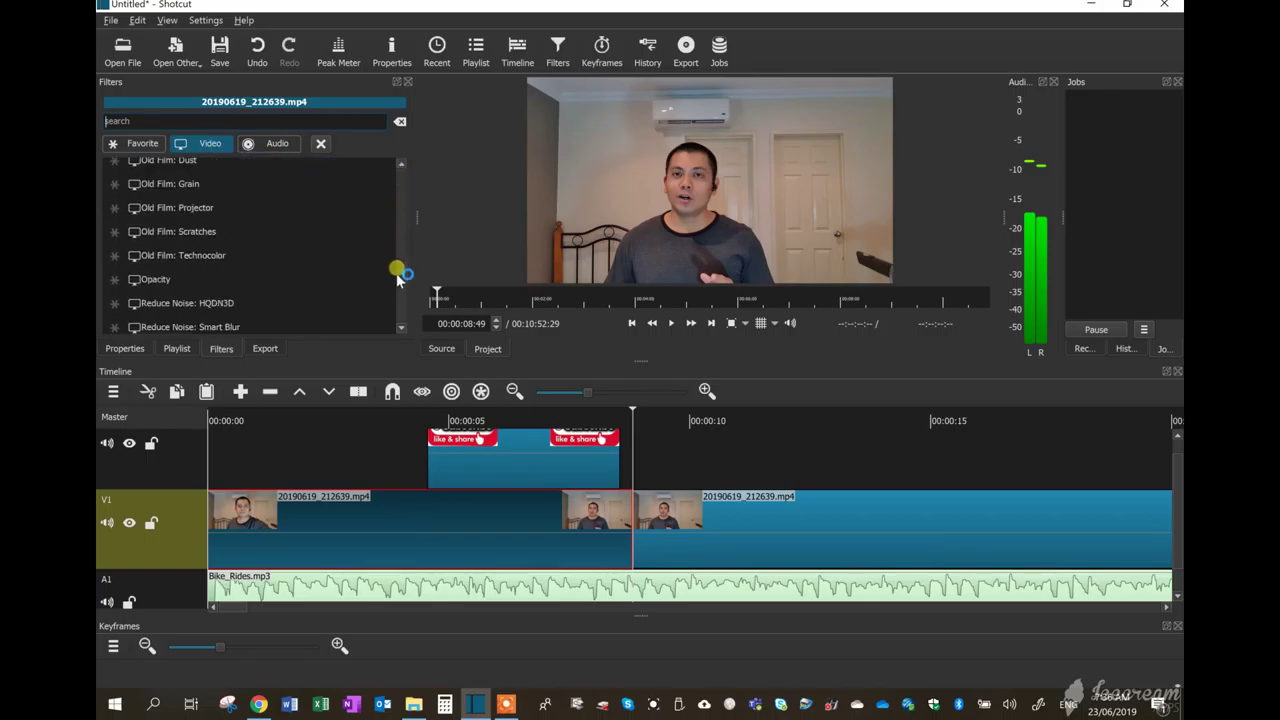
{"action": "scroll", "coordinate": [400, 300], "scroll_direction": "up", "scroll_amount": 1}
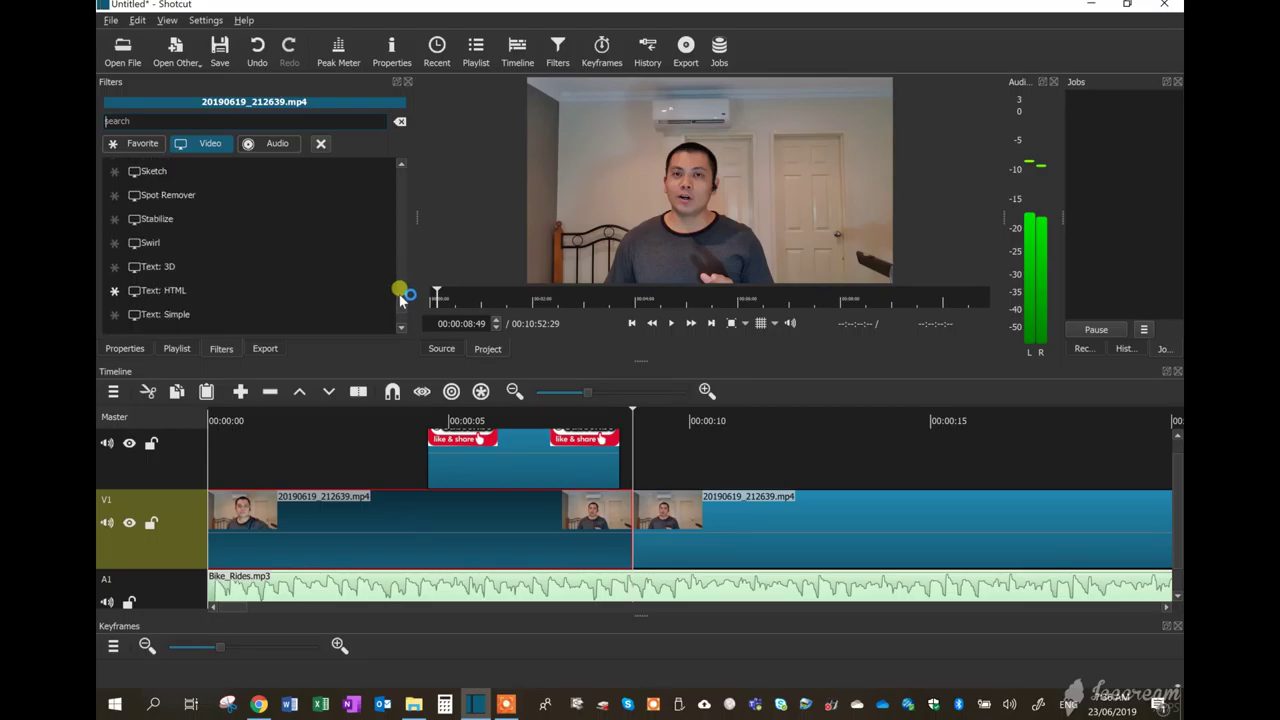
{"action": "scroll", "coordinate": [400, 300], "scroll_direction": "up", "scroll_amount": 1}
{"action": "scroll", "coordinate": [400, 300], "scroll_direction": "up", "scroll_amount": 1}
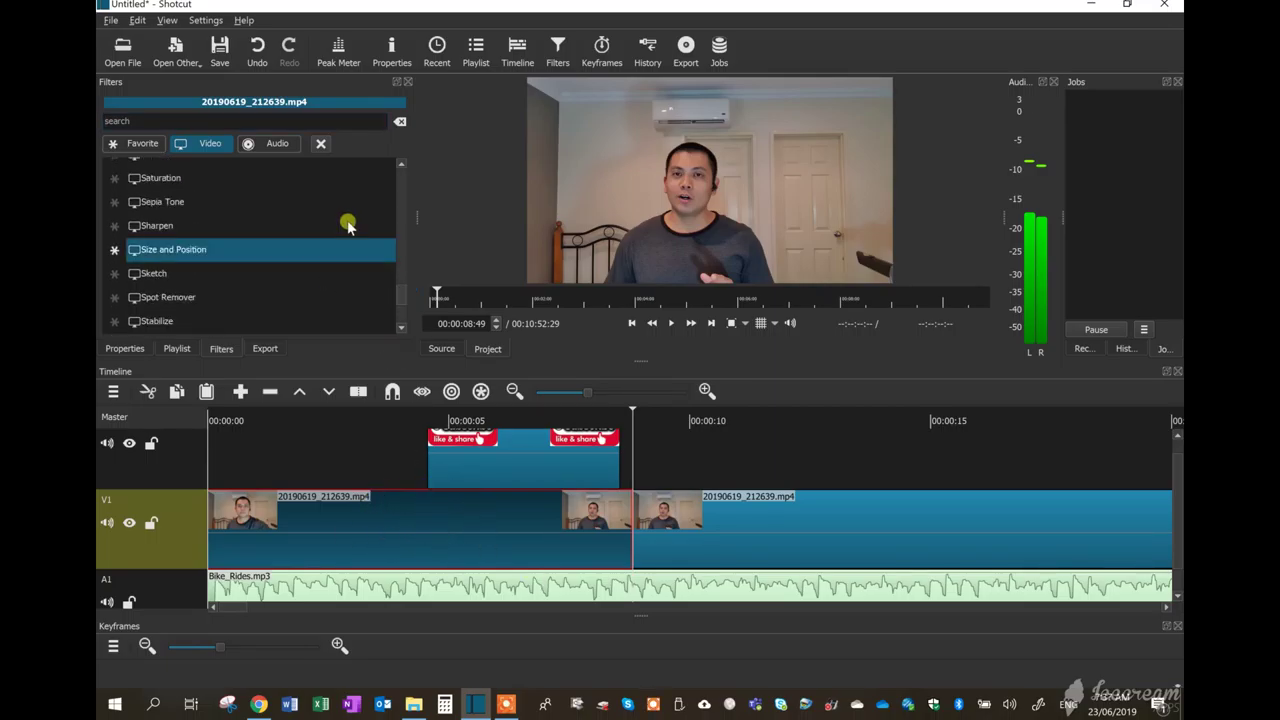
{"action": "scroll", "coordinate": [400, 280], "scroll_direction": "up", "scroll_amount": 1}
{"action": "scroll", "coordinate": [400, 280], "scroll_direction": "up", "scroll_amount": 1}
{"action": "scroll", "coordinate": [400, 280], "scroll_direction": "up", "scroll_amount": 2}
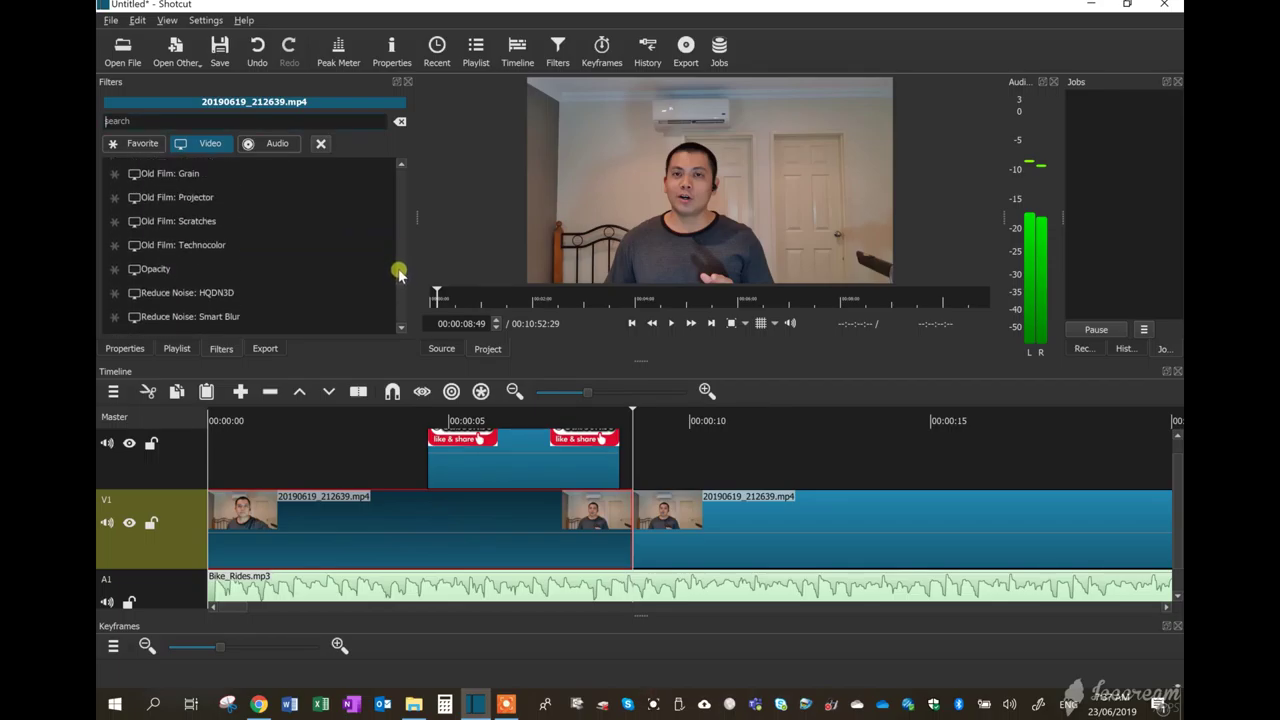
{"action": "scroll", "coordinate": [400, 278], "scroll_direction": "up", "scroll_amount": 1}
{"action": "scroll", "coordinate": [400, 278], "scroll_direction": "down", "scroll_amount": 3}
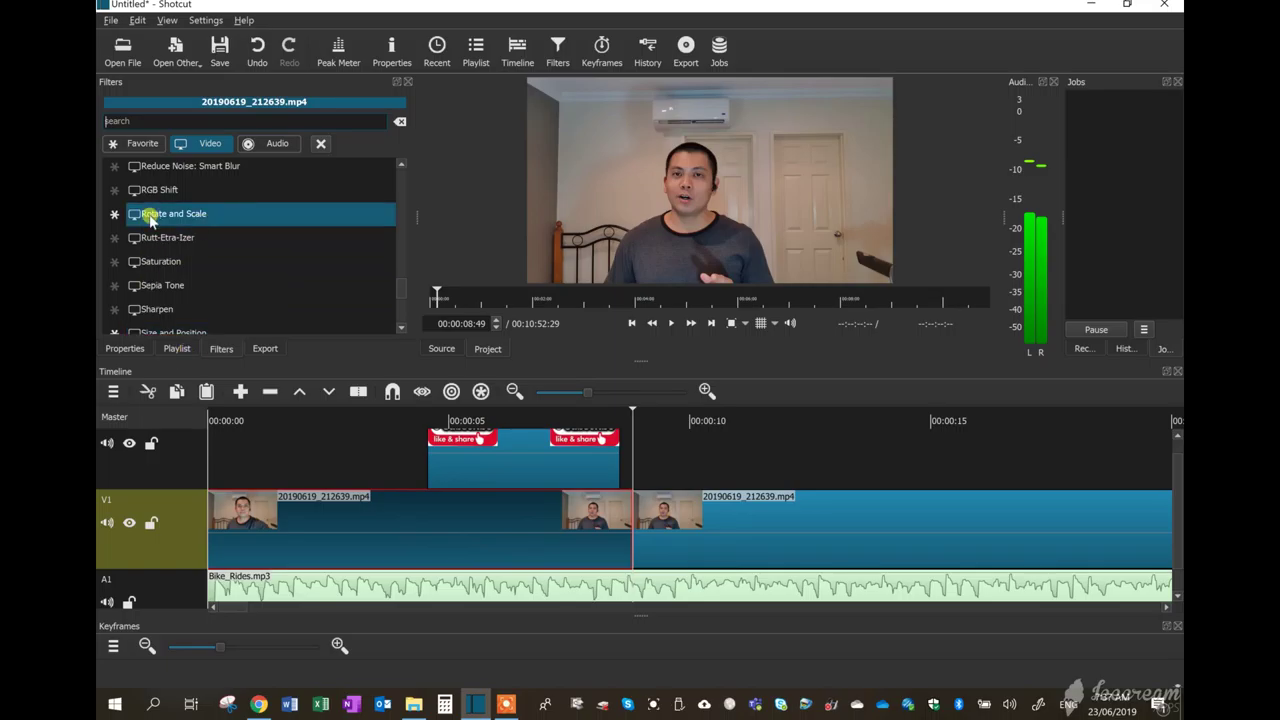
{"action": "scroll", "coordinate": [143, 280], "scroll_direction": "down", "scroll_amount": 1}
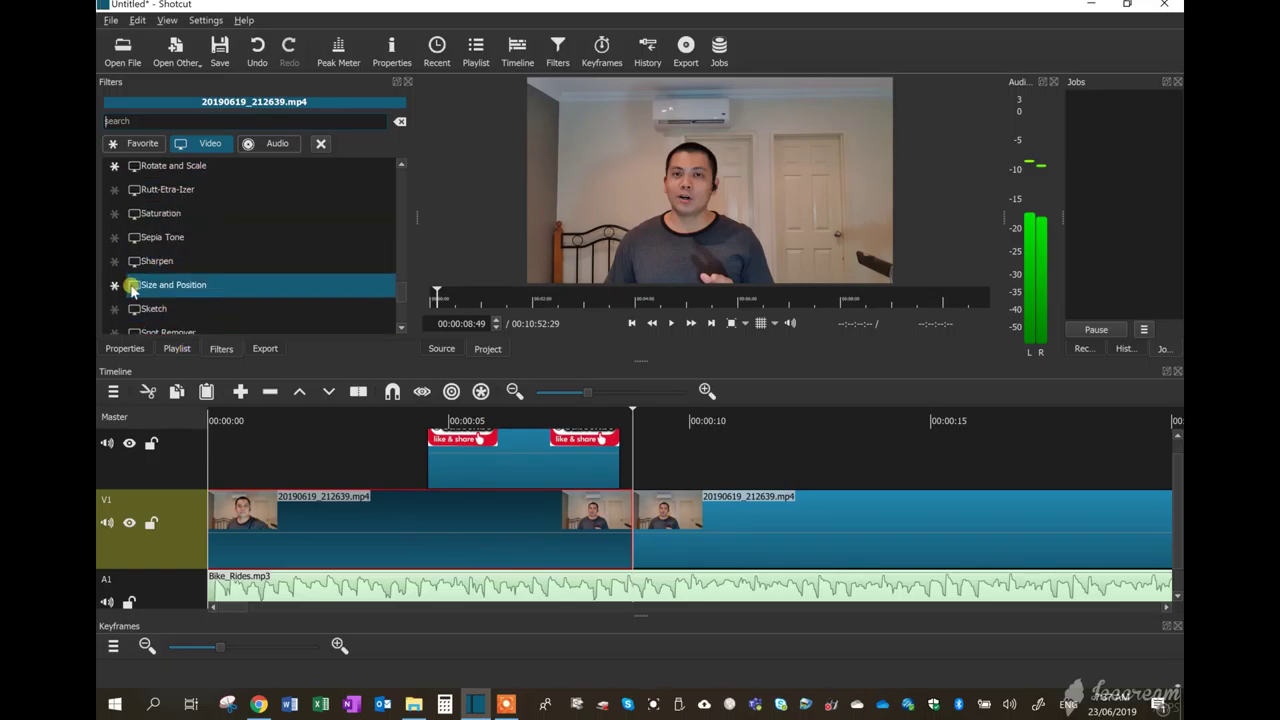
{"action": "left_click", "coordinate": [133, 288]}
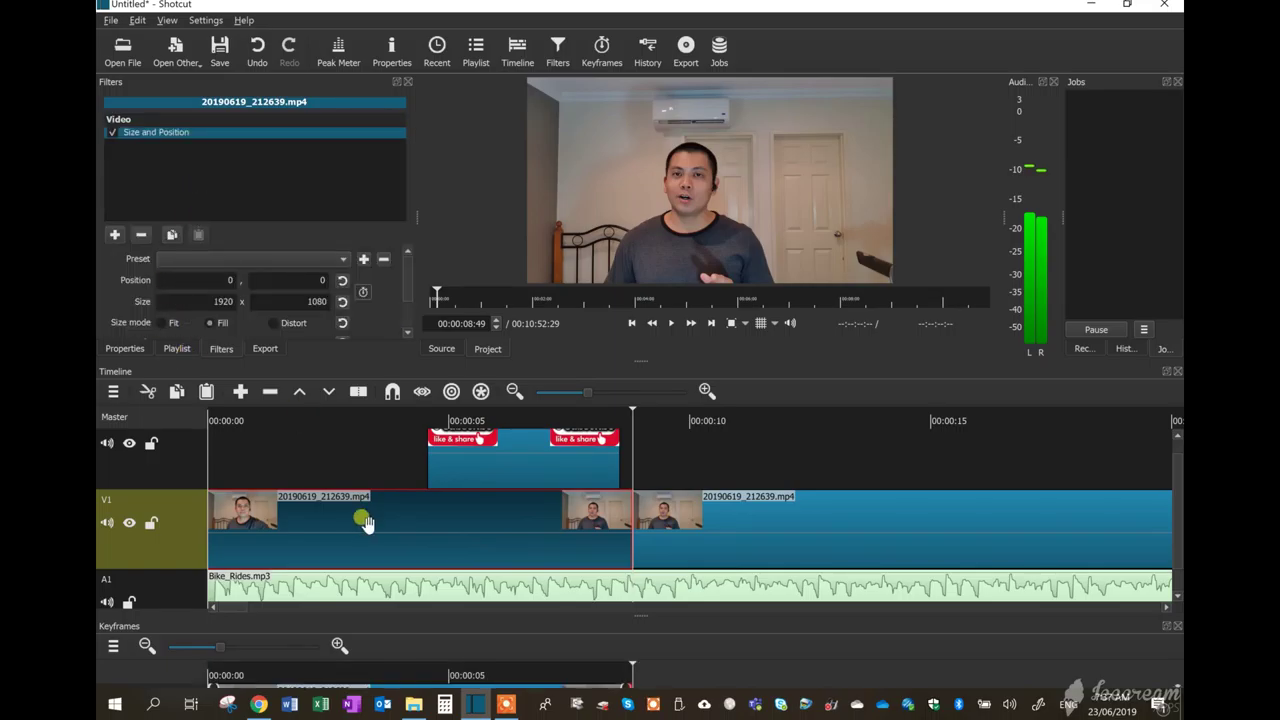
{"action": "left_click", "coordinate": [223, 317]}
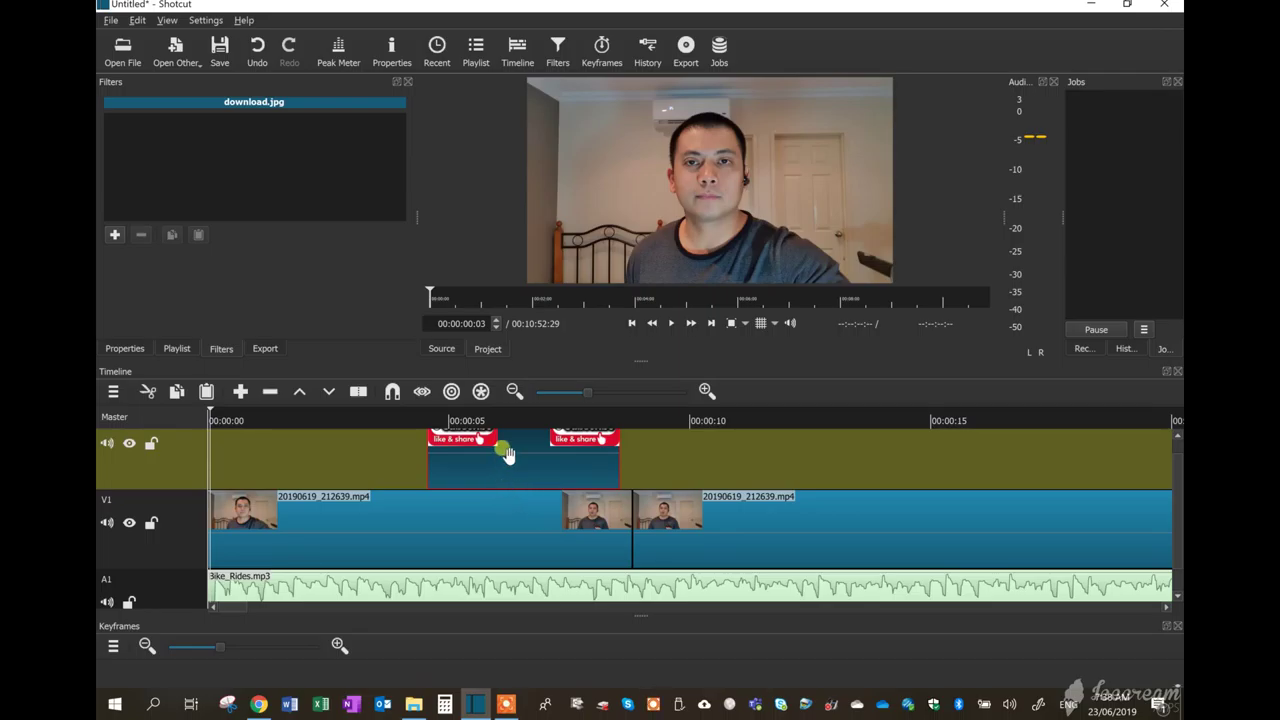
Play the edit from about two seconds, pause at 00:00:05:29, and list filters for the Subscribe clip
{"action": "left_click", "coordinate": [673, 323]}
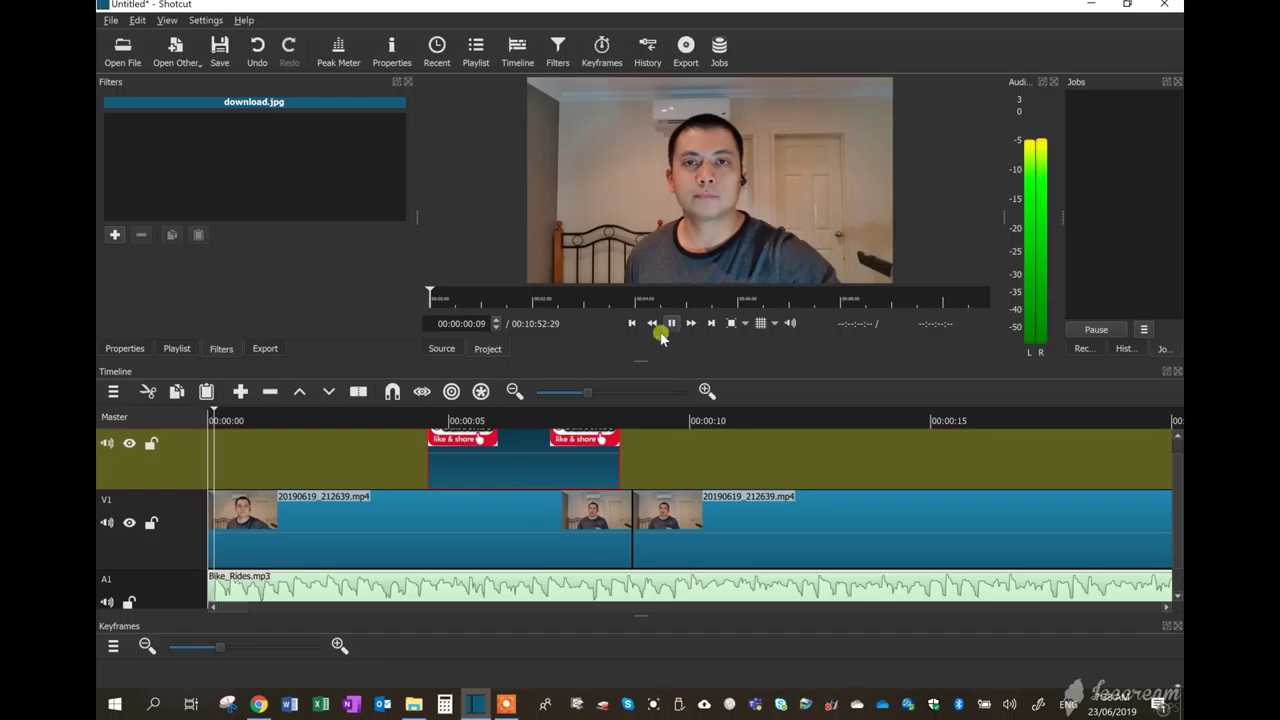
{"action": "left_click", "coordinate": [336, 421]}
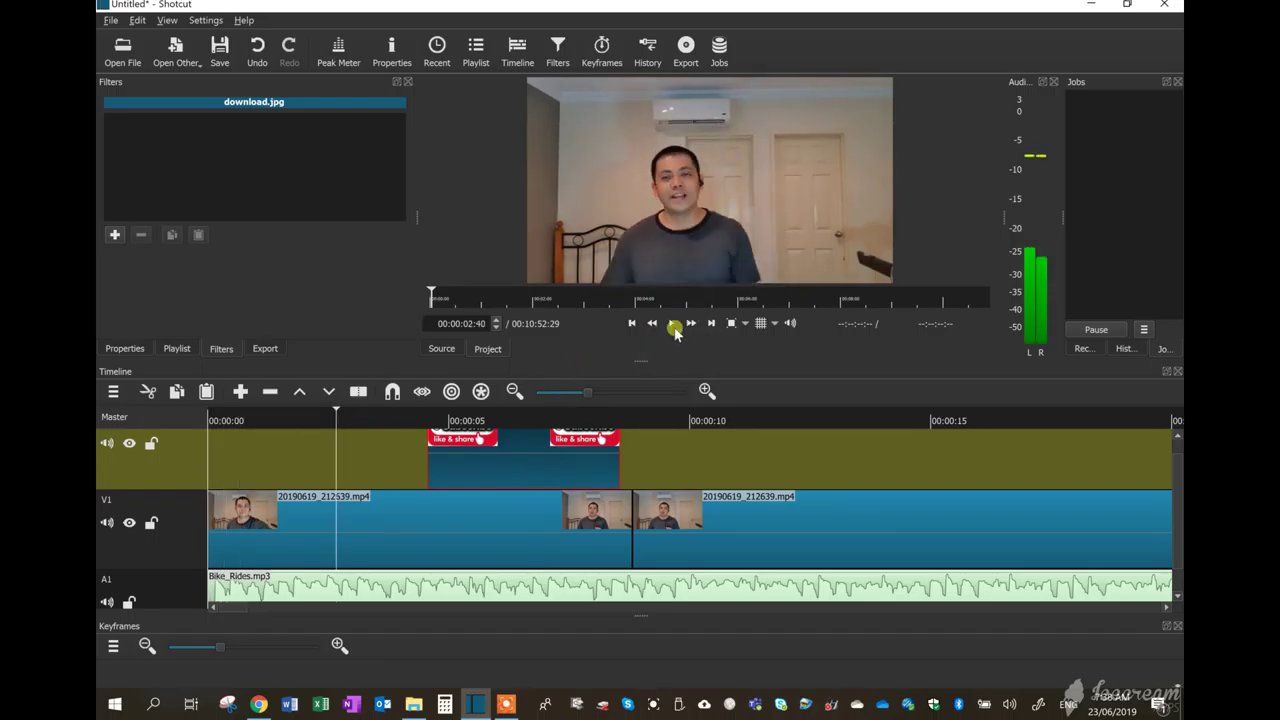
{"action": "left_click", "coordinate": [673, 325]}
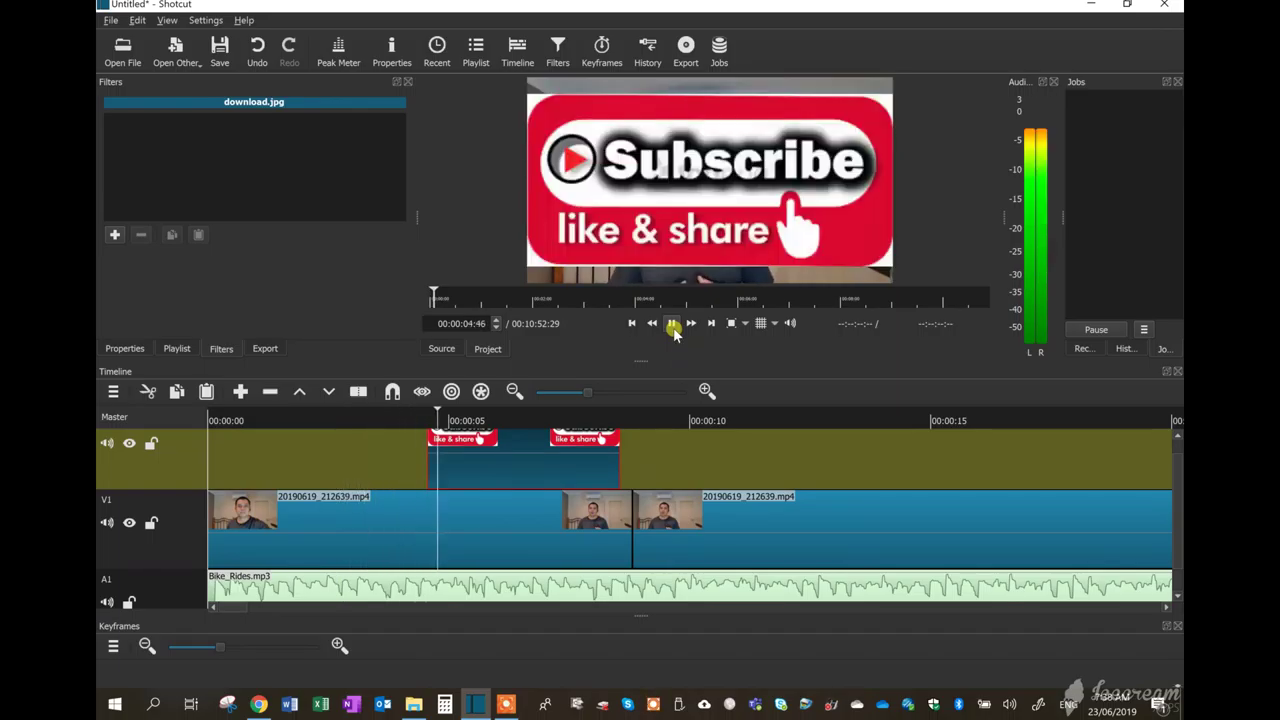
{"action": "left_click", "coordinate": [673, 328]}
{"action": "left_click", "coordinate": [529, 462]}
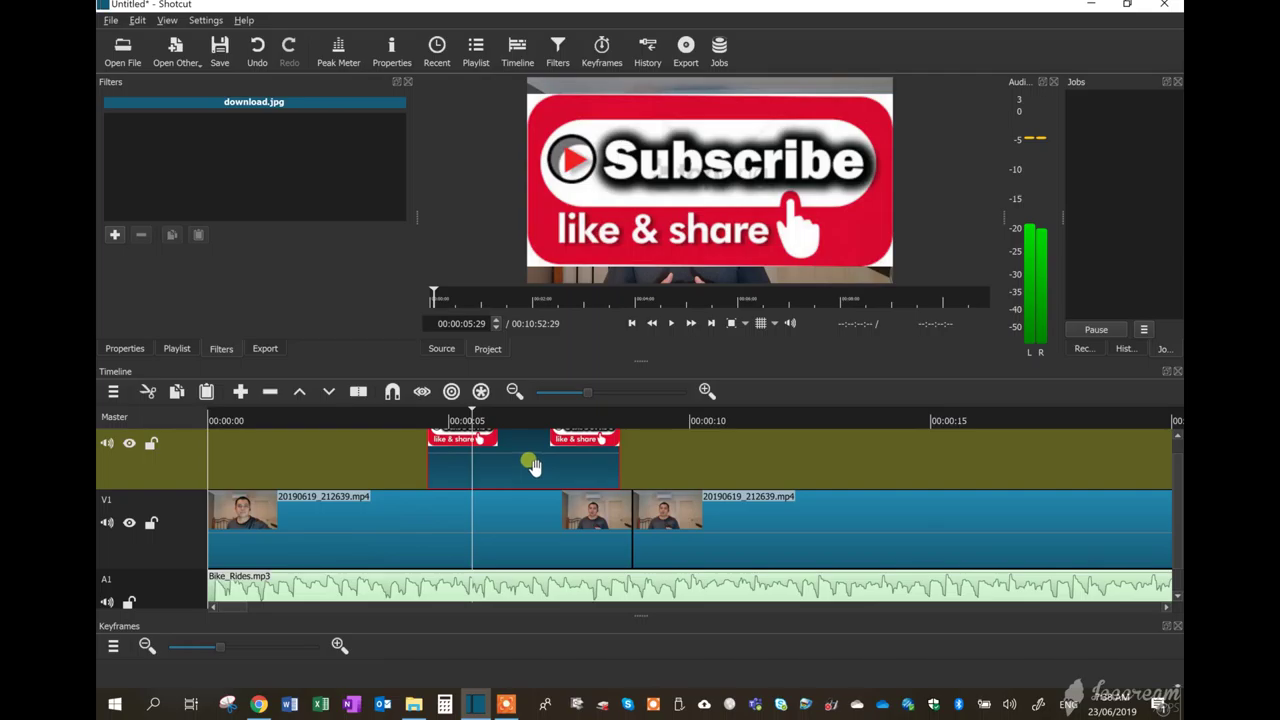
{"action": "left_click", "coordinate": [114, 234]}
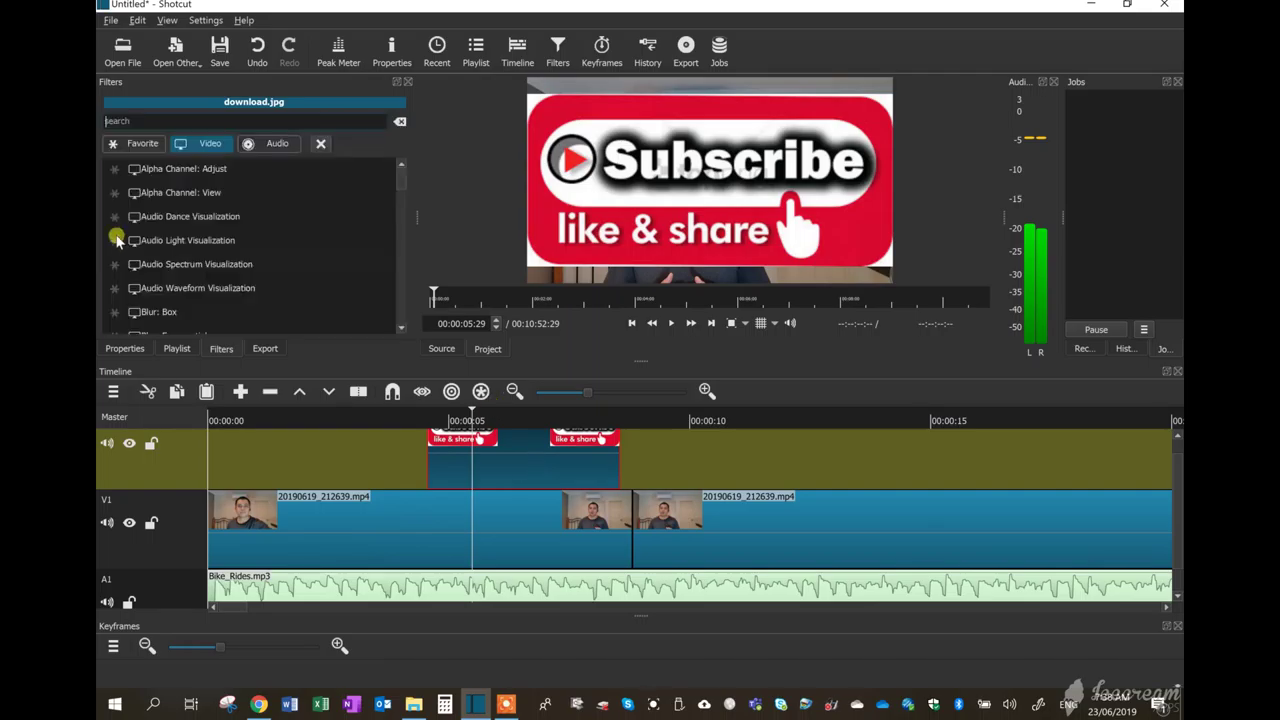
Add Size and Position to the Subscribe image and shrink it to 724x340 at 1196,0
{"action": "left_click_drag", "start_coordinate": [400, 177], "coordinate": [387, 277]}
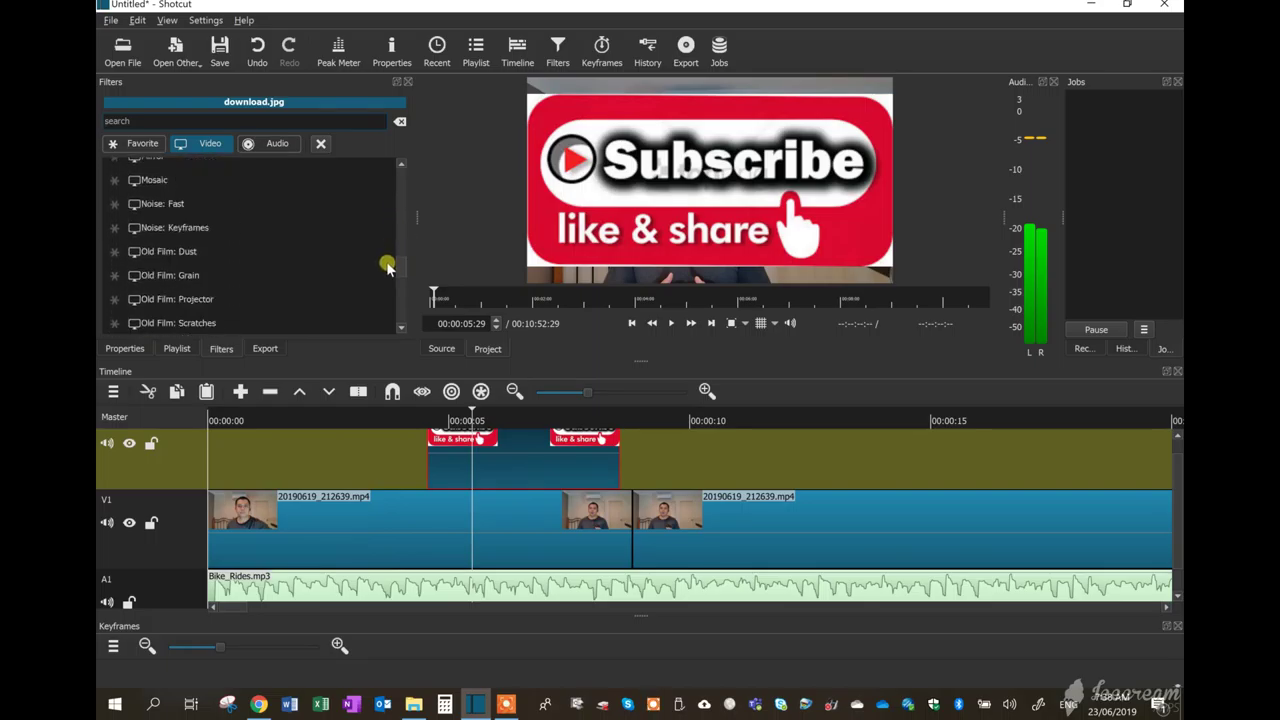
{"action": "left_click_drag", "start_coordinate": [387, 277], "coordinate": [388, 287]}
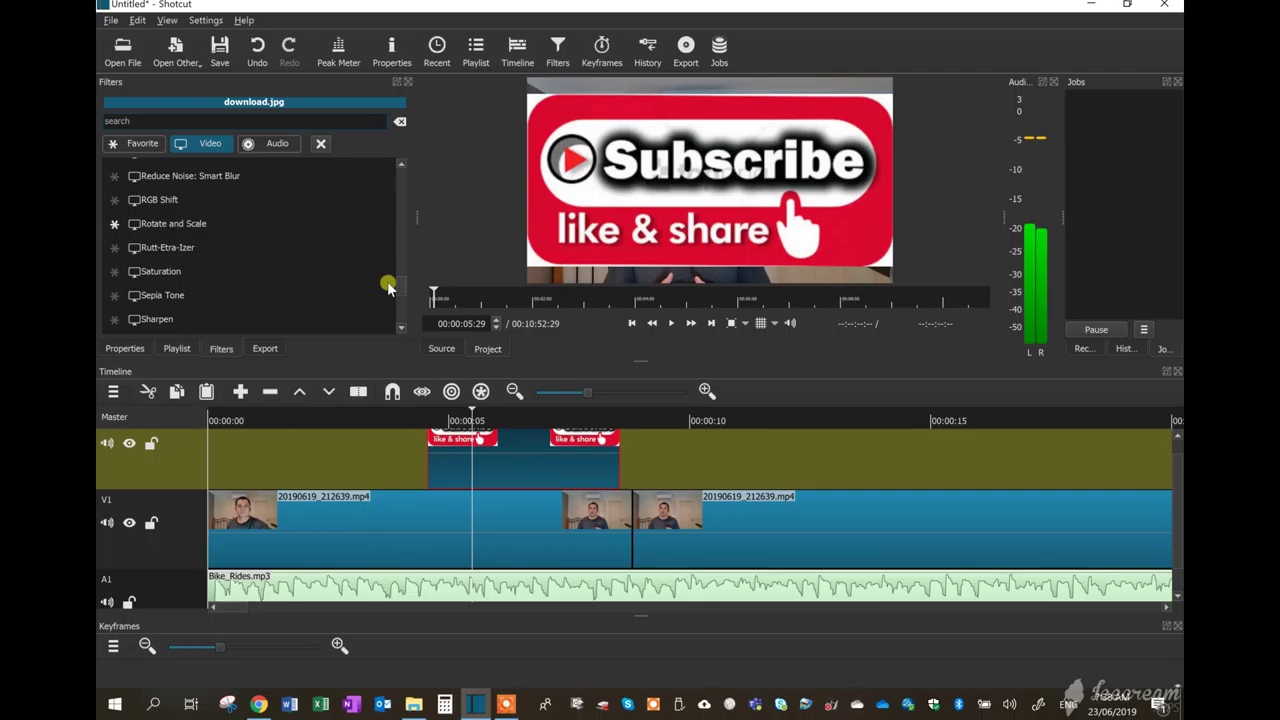
{"action": "scroll", "coordinate": [260, 266], "scroll_direction": "down", "scroll_amount": 2}
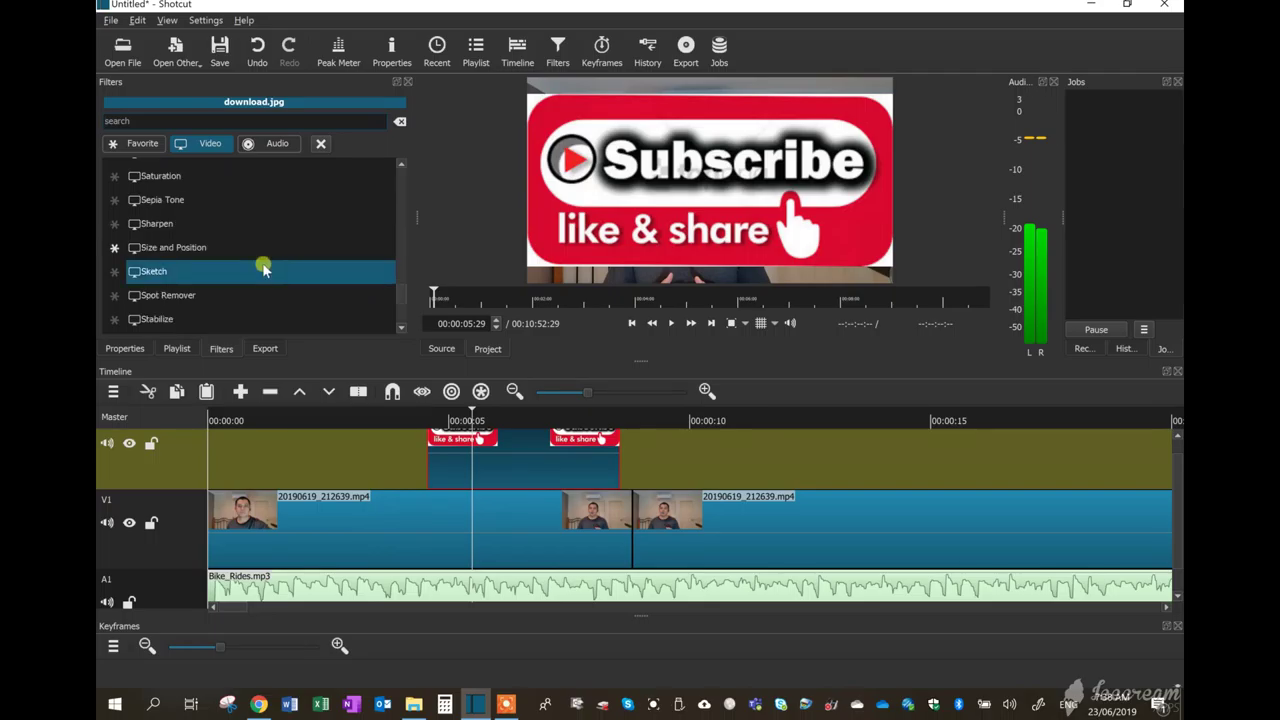
{"action": "left_click", "coordinate": [155, 250]}
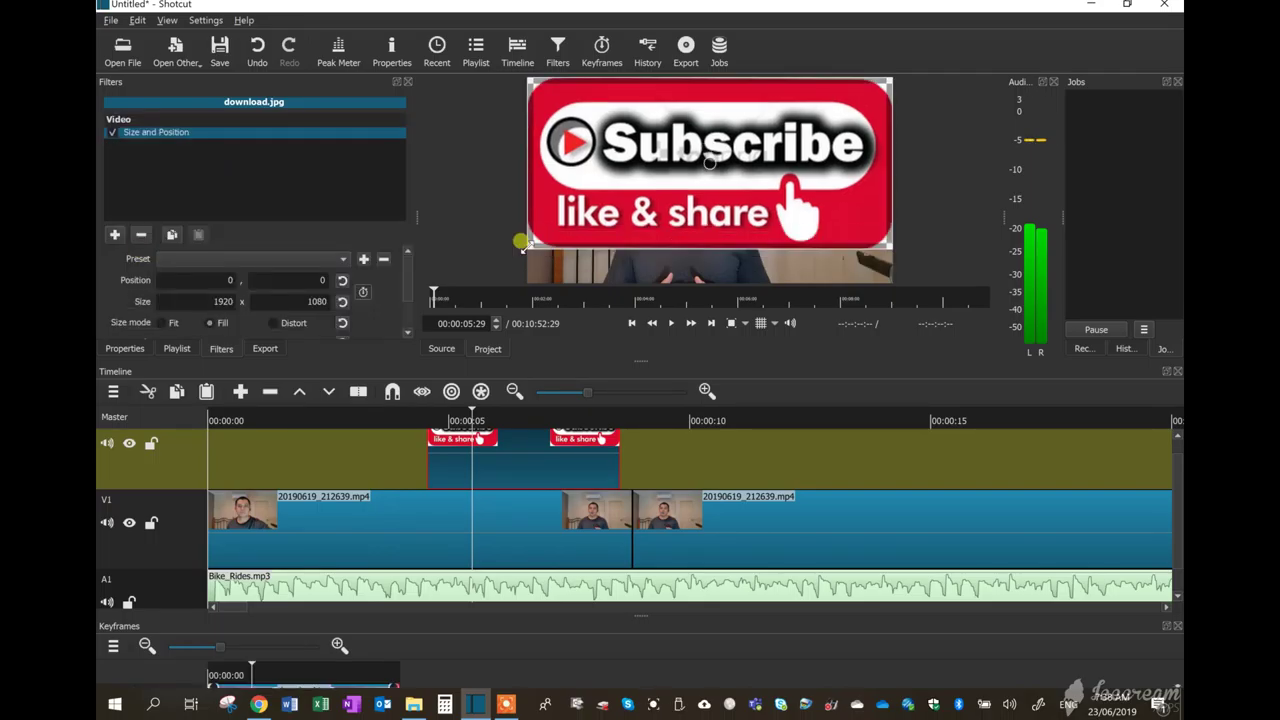
{"action": "left_click_drag", "start_coordinate": [674, 132], "coordinate": [784, 147]}
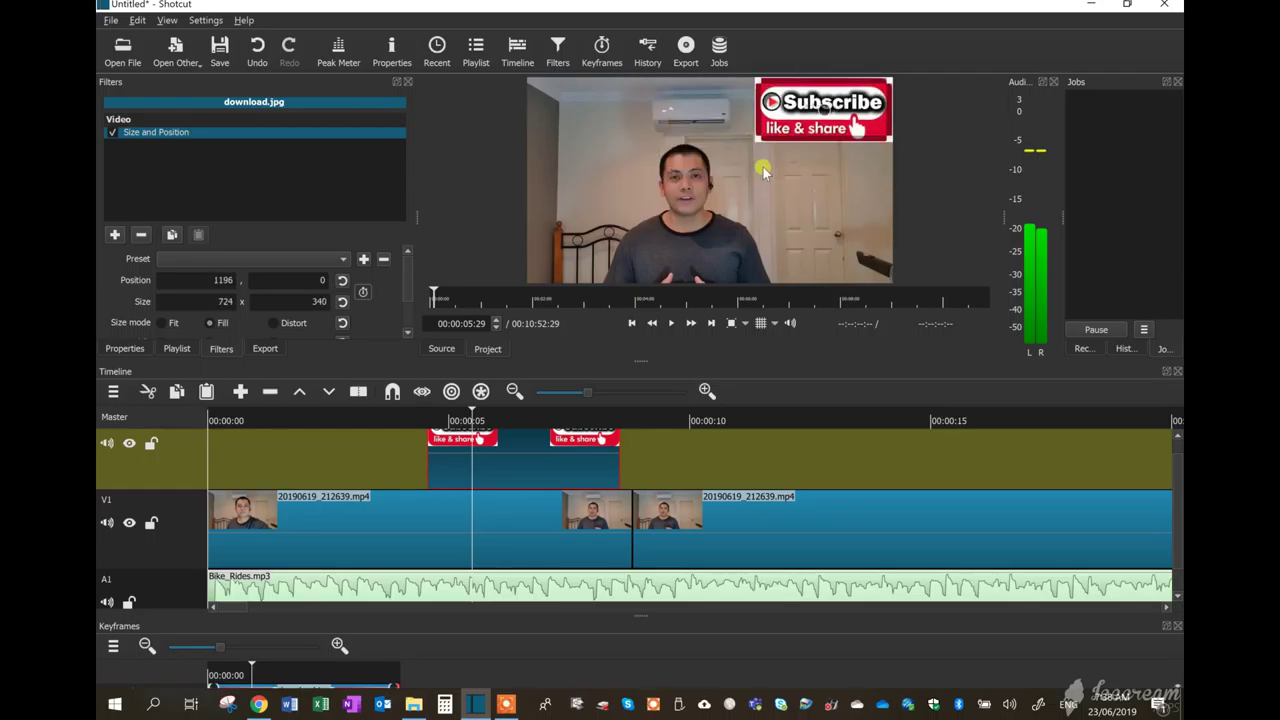
{"action": "left_click_drag", "start_coordinate": [812, 113], "coordinate": [813, 170]}
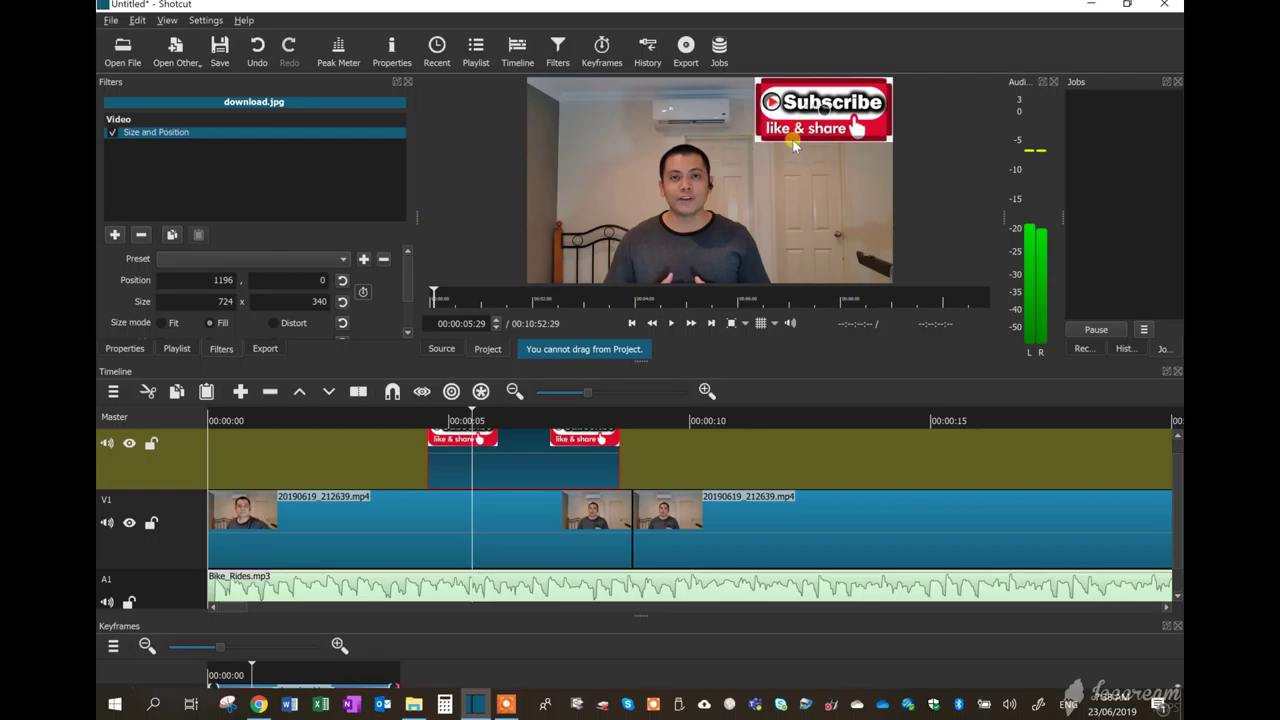
{"action": "left_click", "coordinate": [320, 258]}
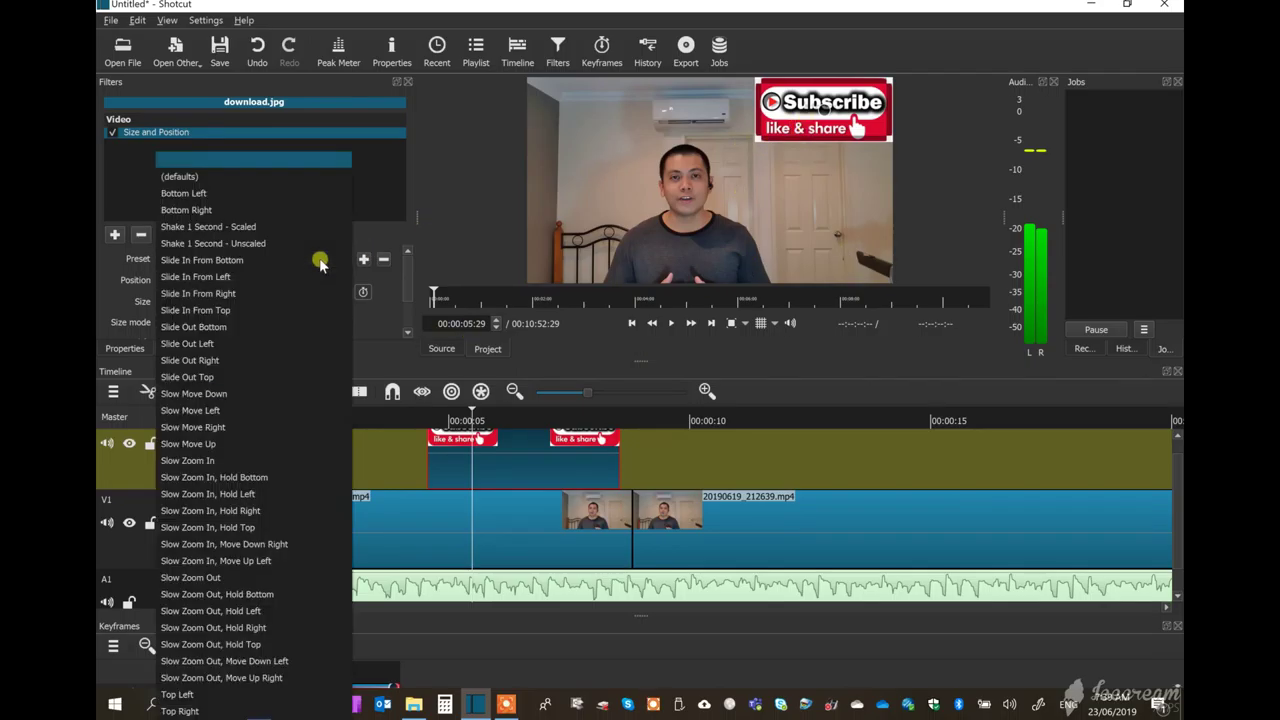
Apply the Bottom Right preset so the Subscribe image sits at 960x540, position 960,540
{"action": "left_click", "coordinate": [212, 195]}
{"action": "left_click", "coordinate": [197, 260]}
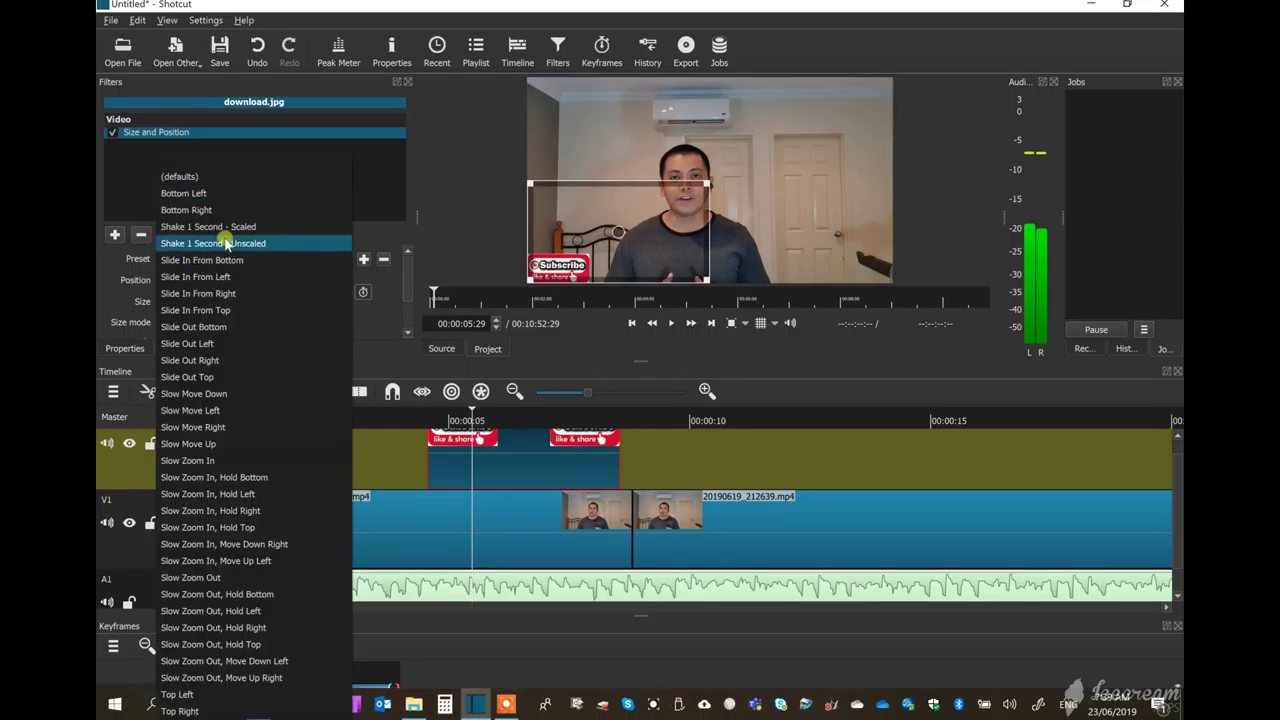
{"action": "left_click", "coordinate": [224, 211]}
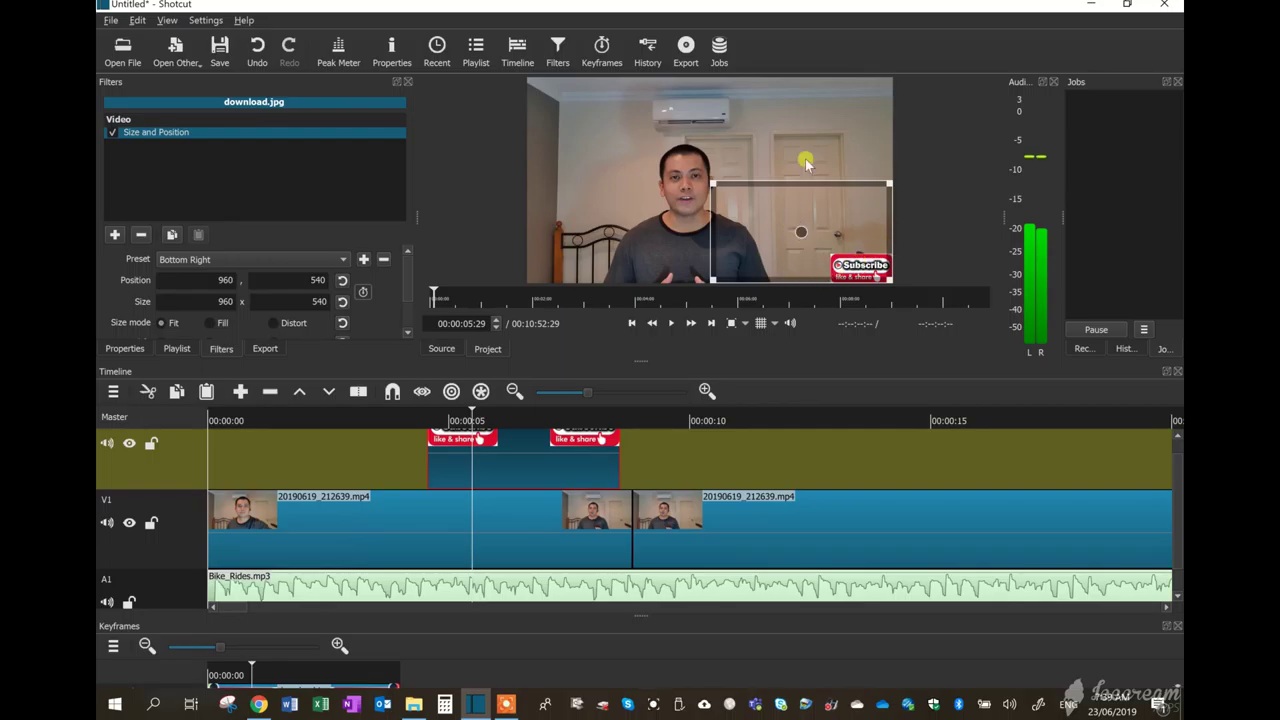
Play the edit from near the start to check the overlay
{"action": "left_click", "coordinate": [242, 420]}
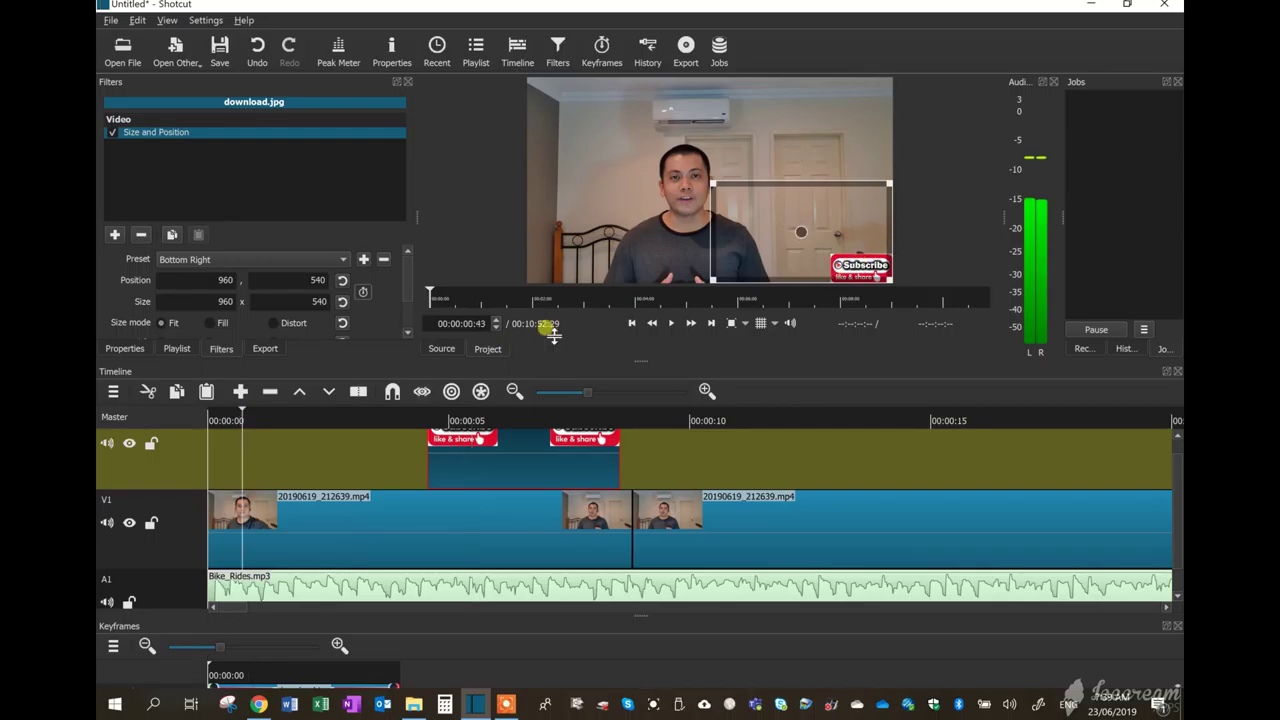
{"action": "left_click", "coordinate": [676, 322]}
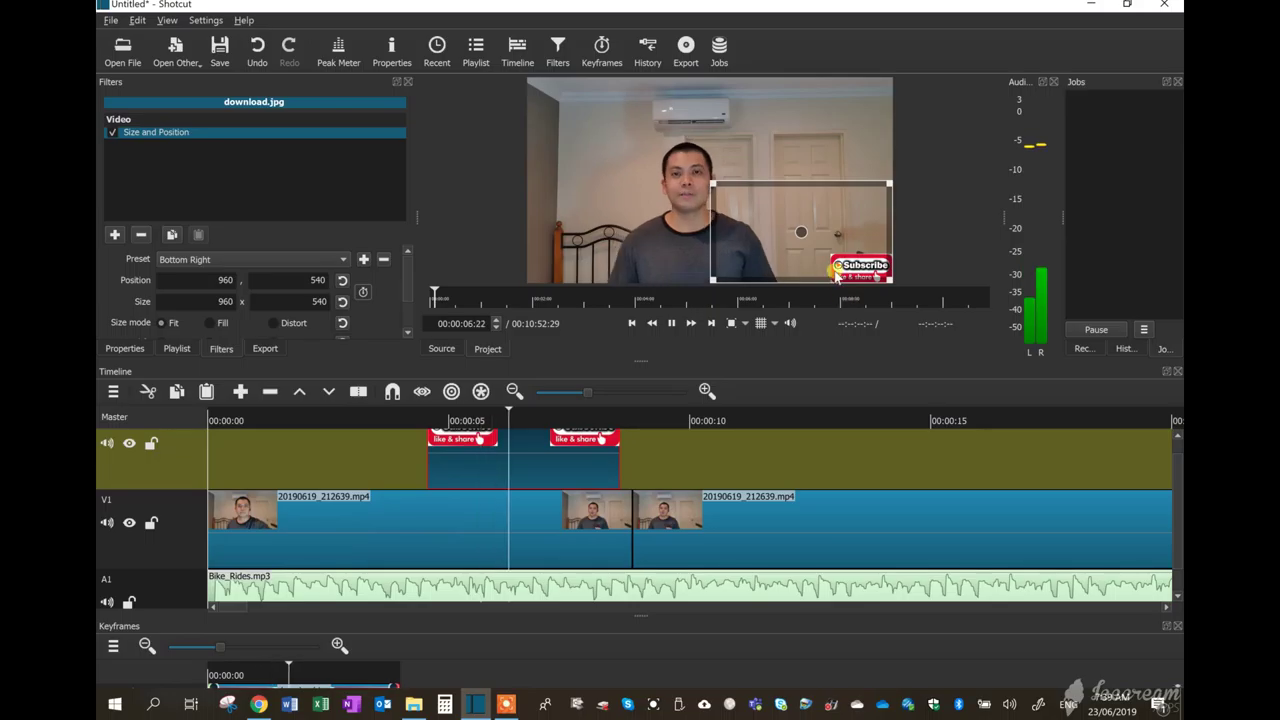
{"action": "left_click", "coordinate": [673, 322]}
{"action": "left_click", "coordinate": [676, 322]}
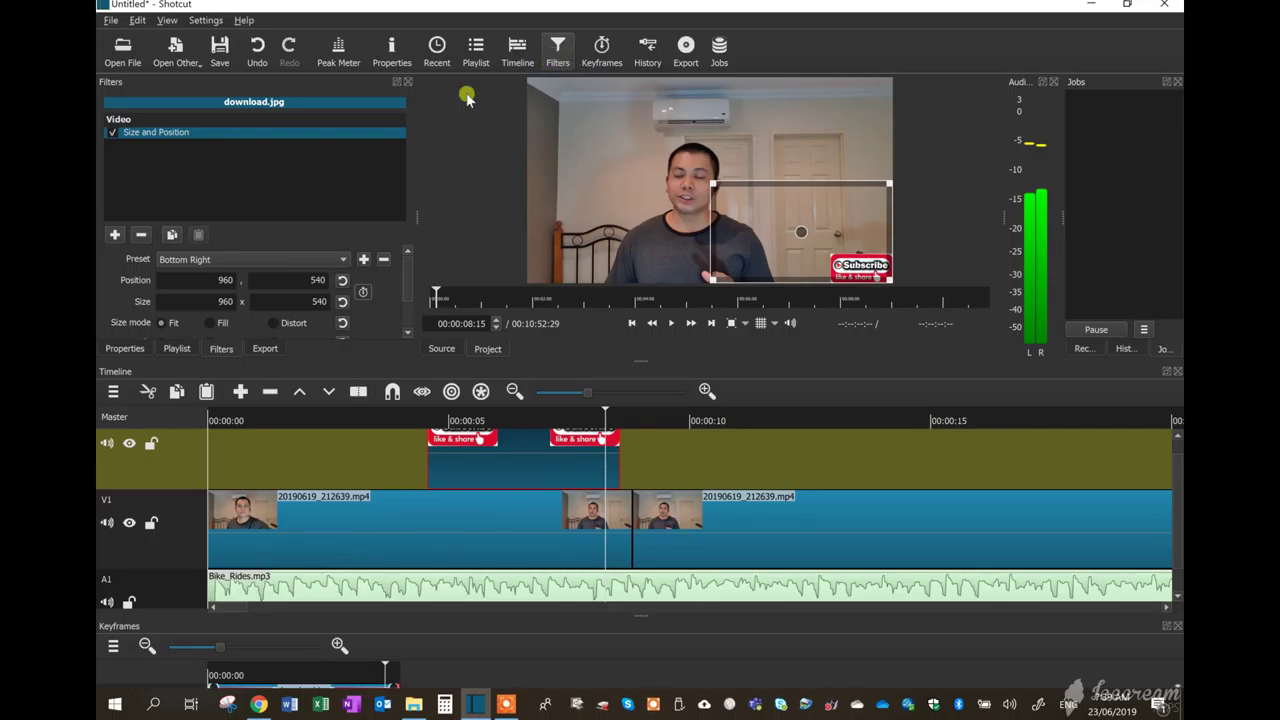
Browse the audio filters list, then switch to the video filters for the Subscribe image
{"action": "left_click", "coordinate": [117, 235]}
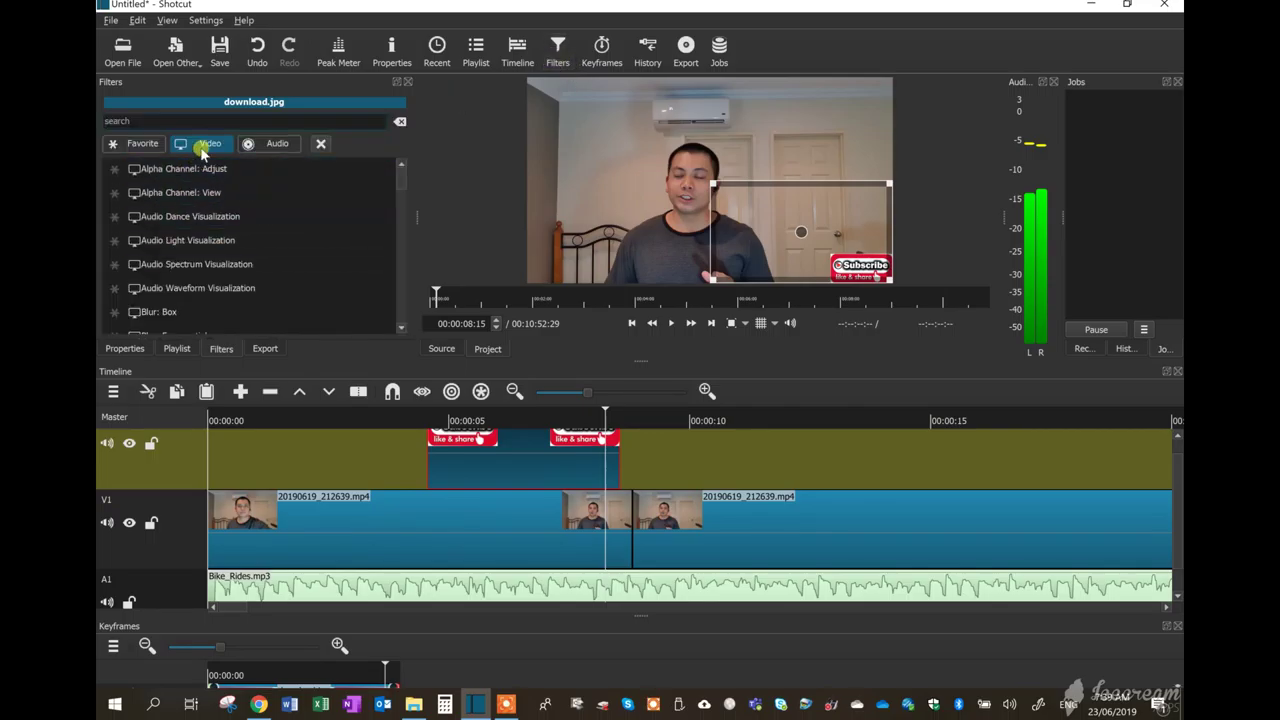
{"action": "left_click", "coordinate": [270, 143]}
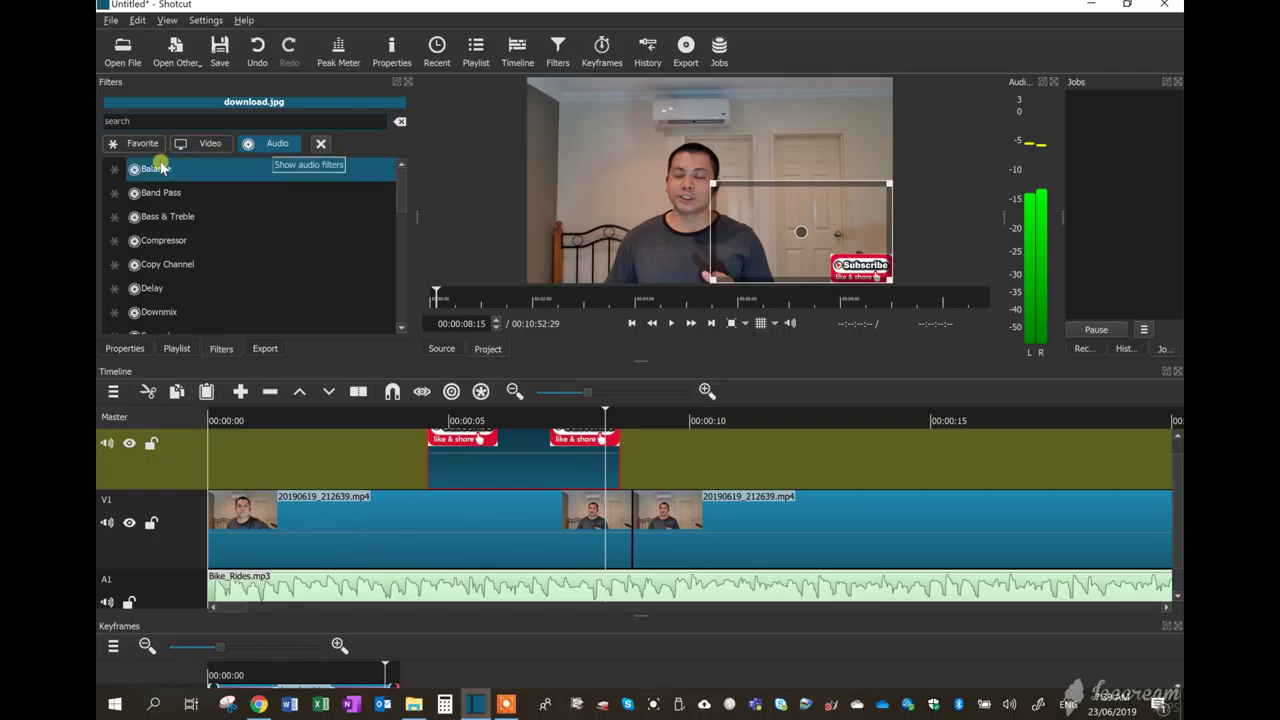
{"action": "scroll", "coordinate": [176, 215], "scroll_direction": "down", "scroll_amount": 2}
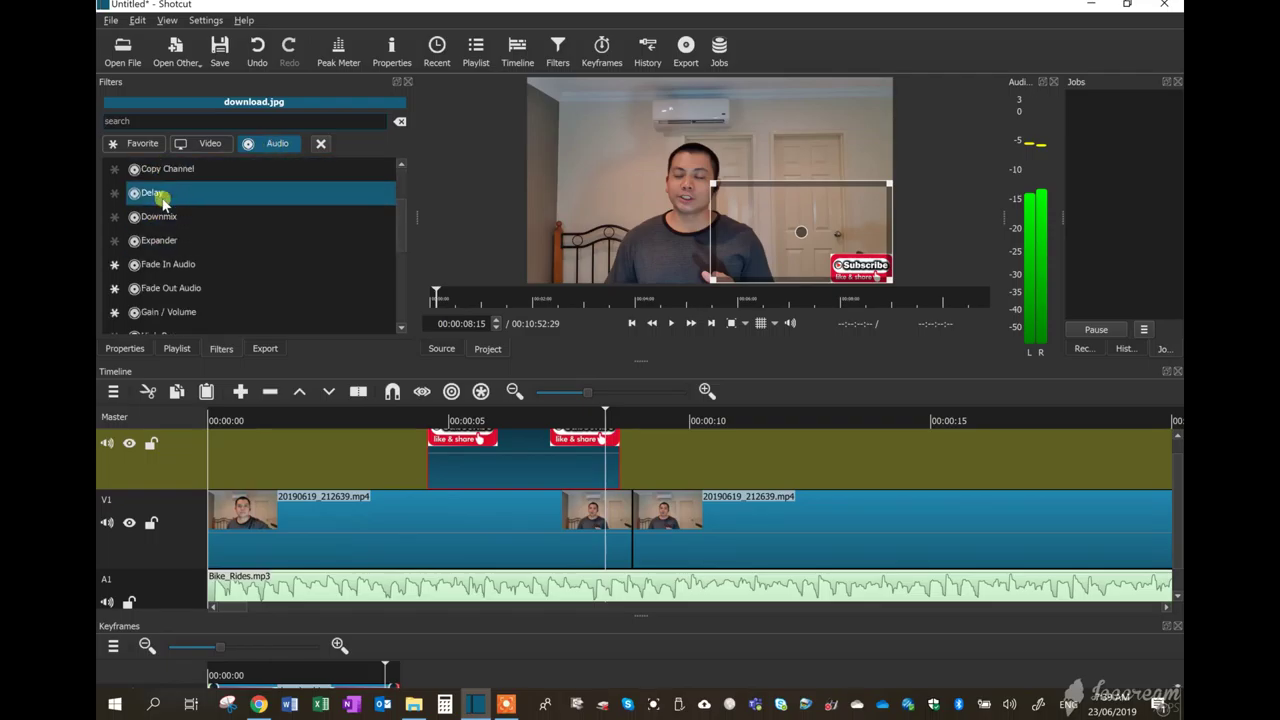
{"action": "scroll", "coordinate": [165, 210], "scroll_direction": "down", "scroll_amount": 2}
{"action": "scroll", "coordinate": [170, 240], "scroll_direction": "down", "scroll_amount": 2}
{"action": "scroll", "coordinate": [170, 235], "scroll_direction": "down", "scroll_amount": 2}
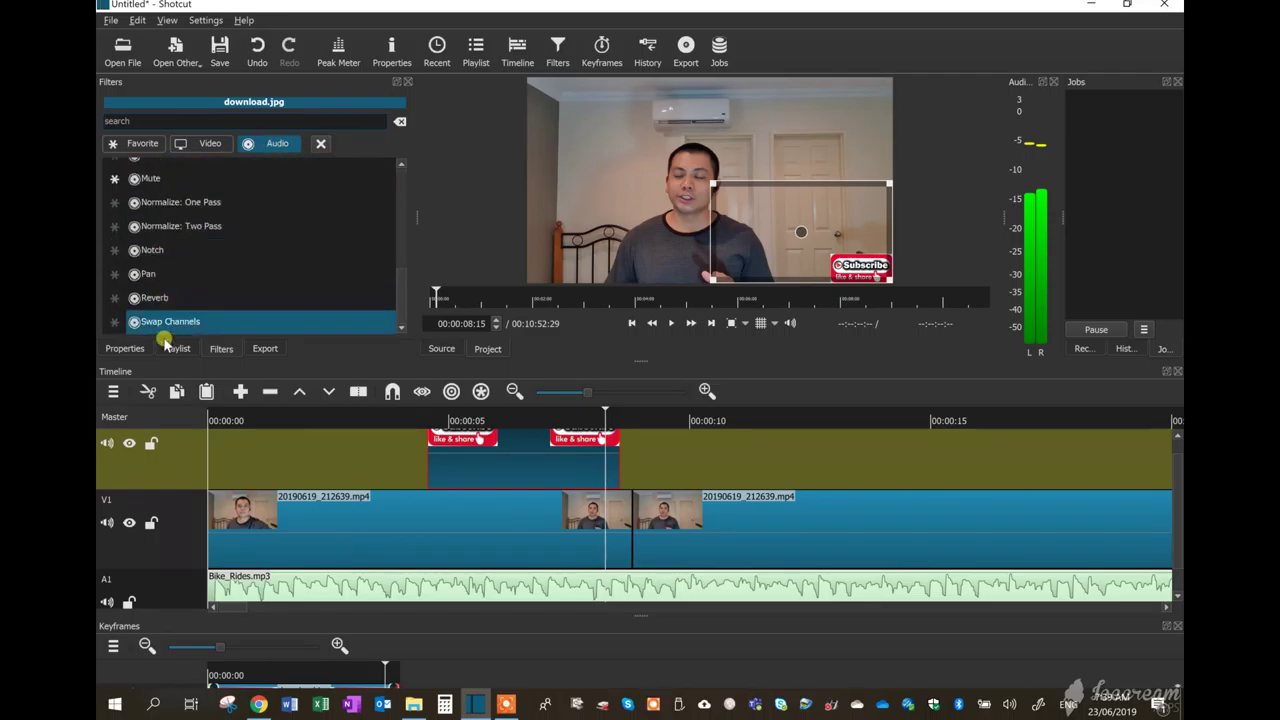
{"action": "scroll", "coordinate": [171, 300], "scroll_direction": "up", "scroll_amount": 2}
{"action": "scroll", "coordinate": [178, 292], "scroll_direction": "up", "scroll_amount": 2}
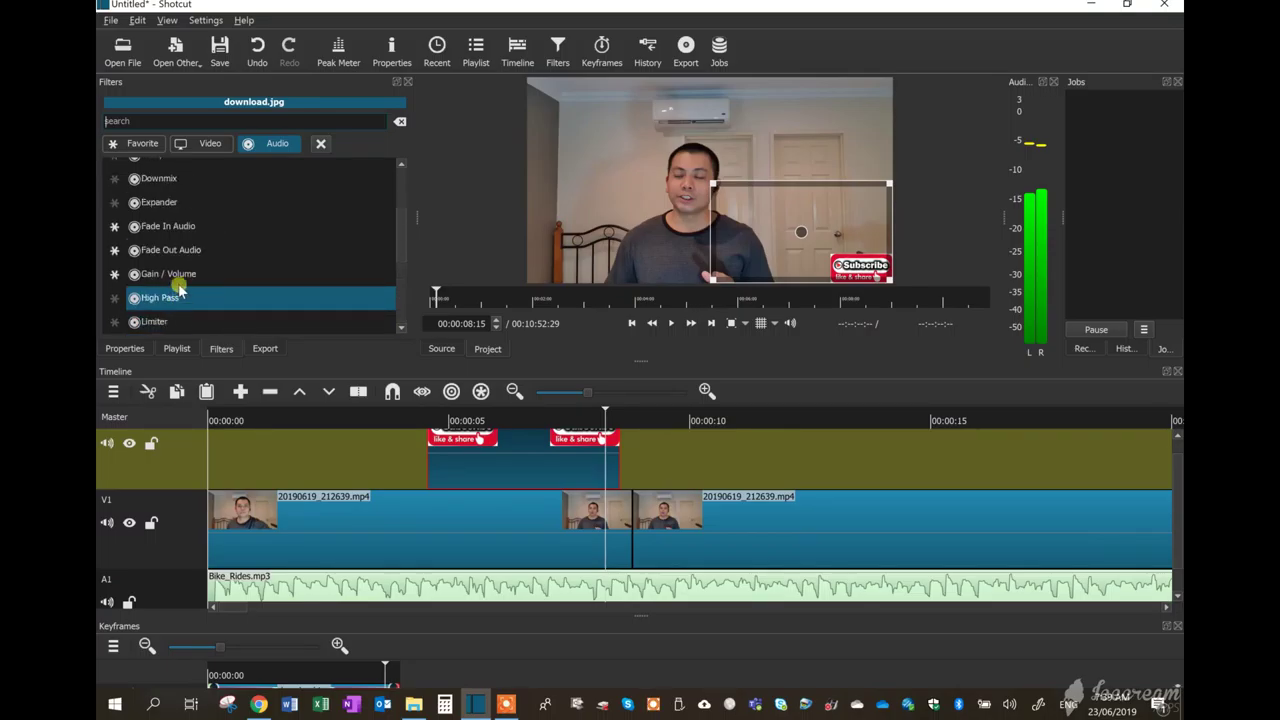
{"action": "scroll", "coordinate": [176, 265], "scroll_direction": "up", "scroll_amount": 1}
{"action": "scroll", "coordinate": [183, 210], "scroll_direction": "up", "scroll_amount": 1}
{"action": "left_click", "coordinate": [210, 145]}
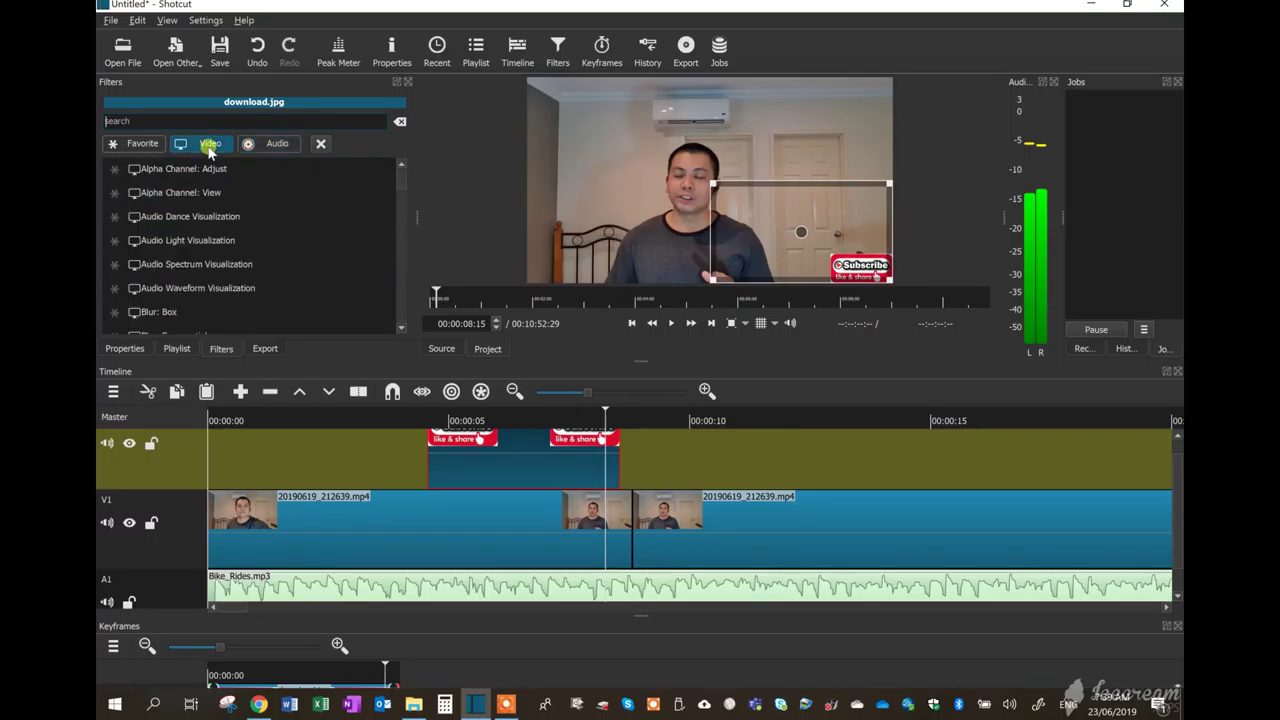